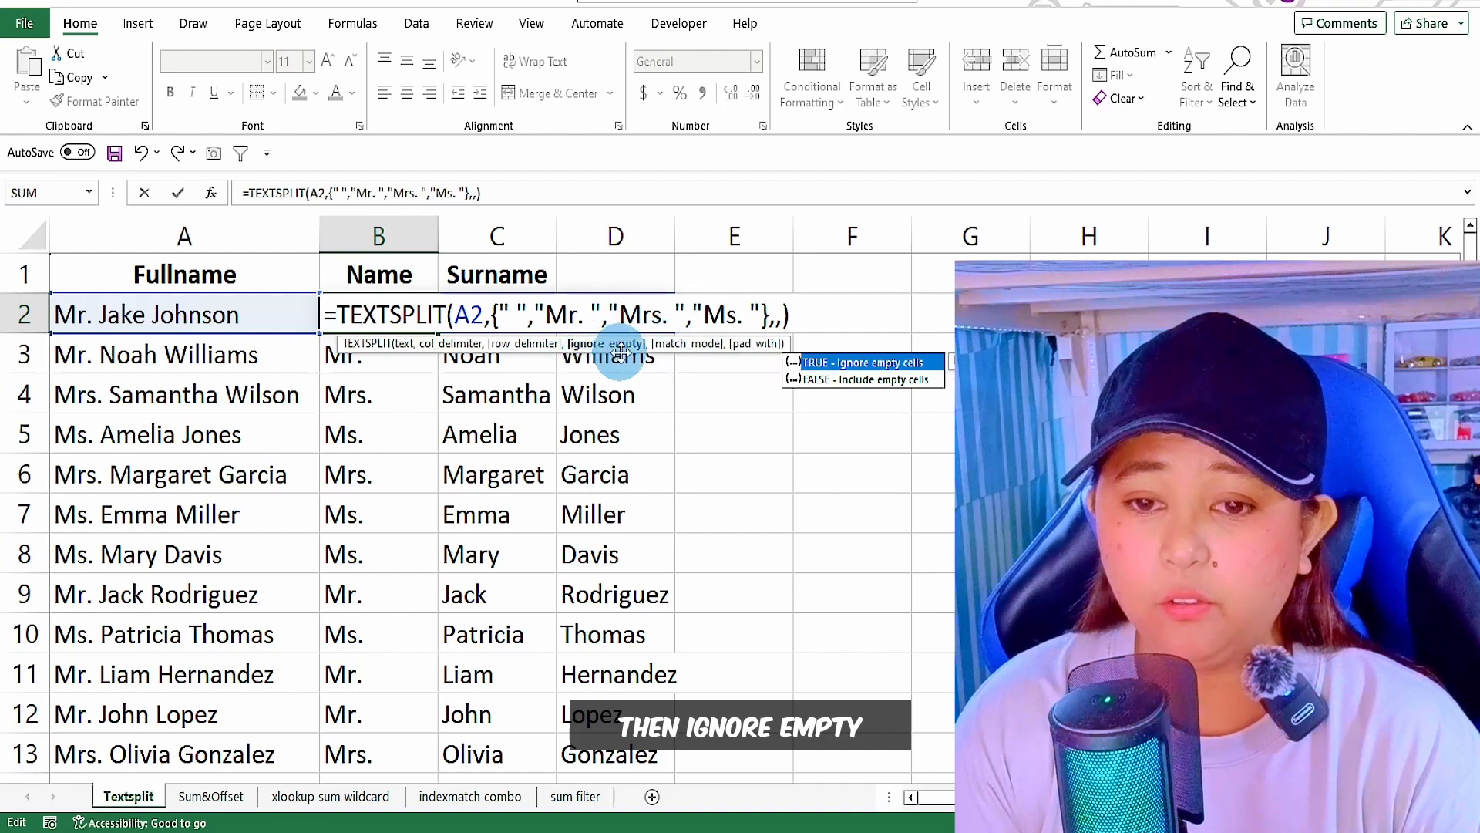
Complete the TEXTSPLIT formula in B2 with TRUE to ignore empty cells, and fill it down to row 13.
double_click(860, 364)
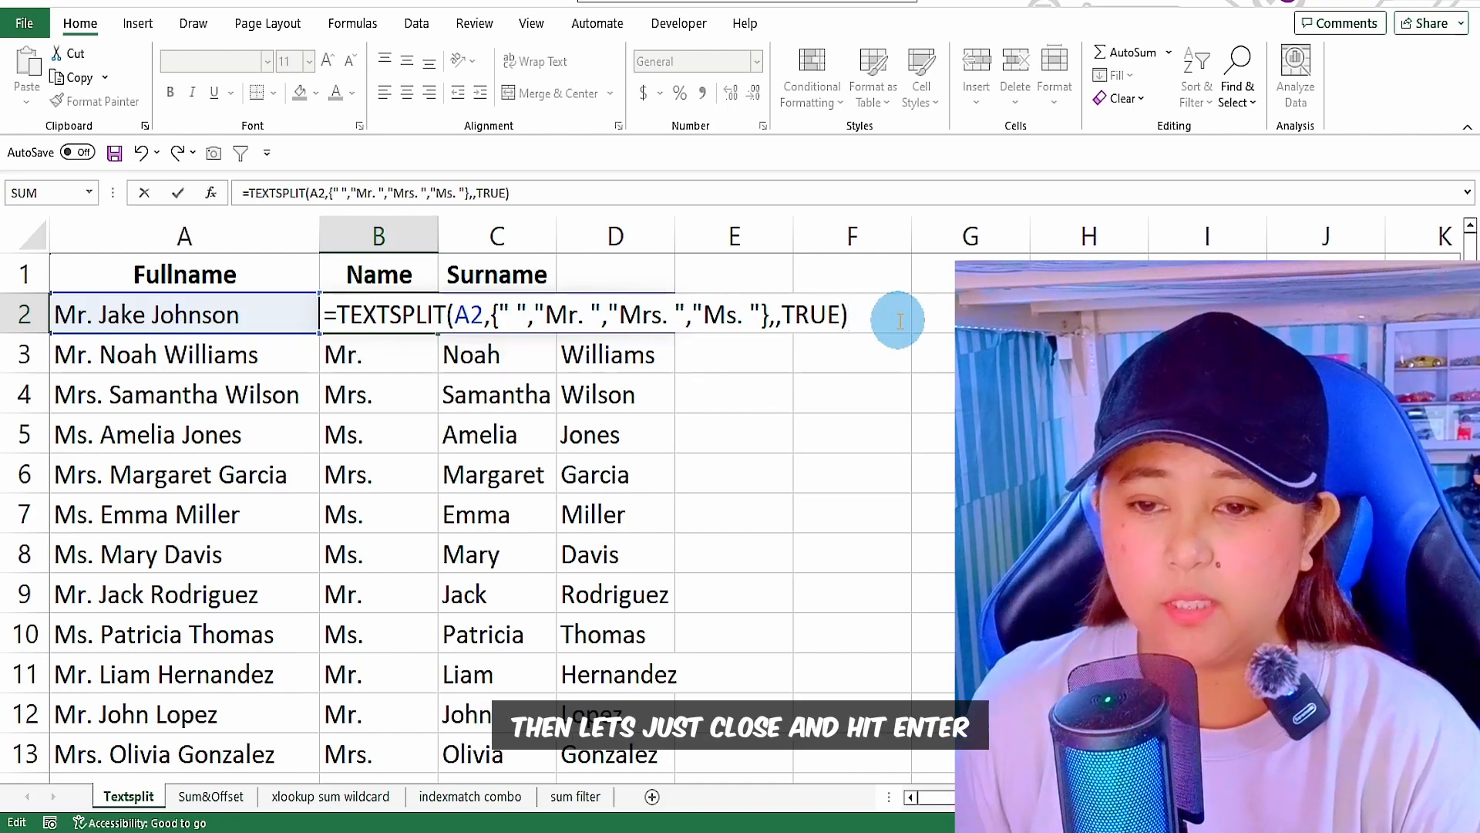
key("Return")
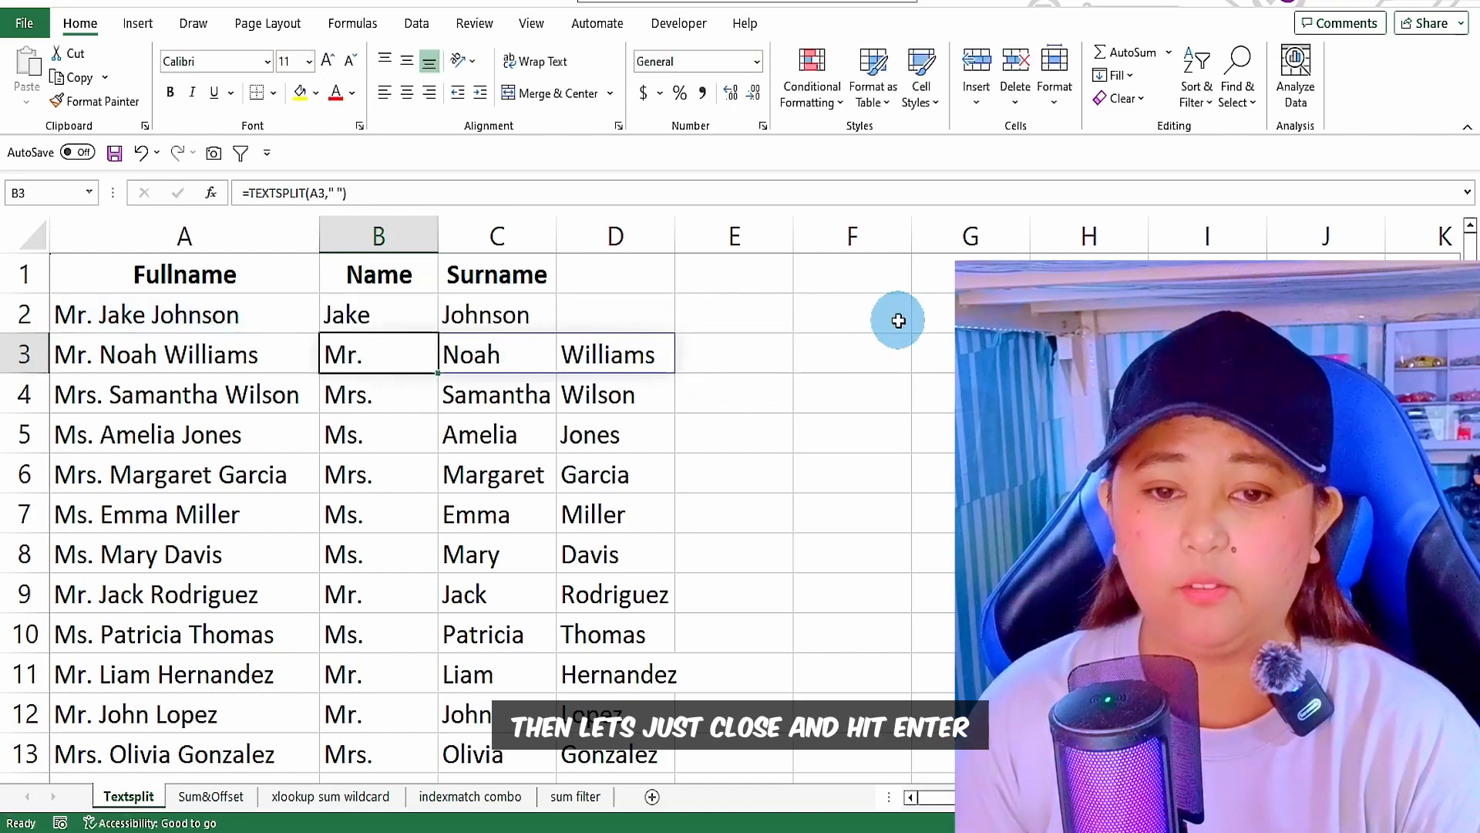
left_click(426, 318)
left_click(469, 314)
left_click(416, 313)
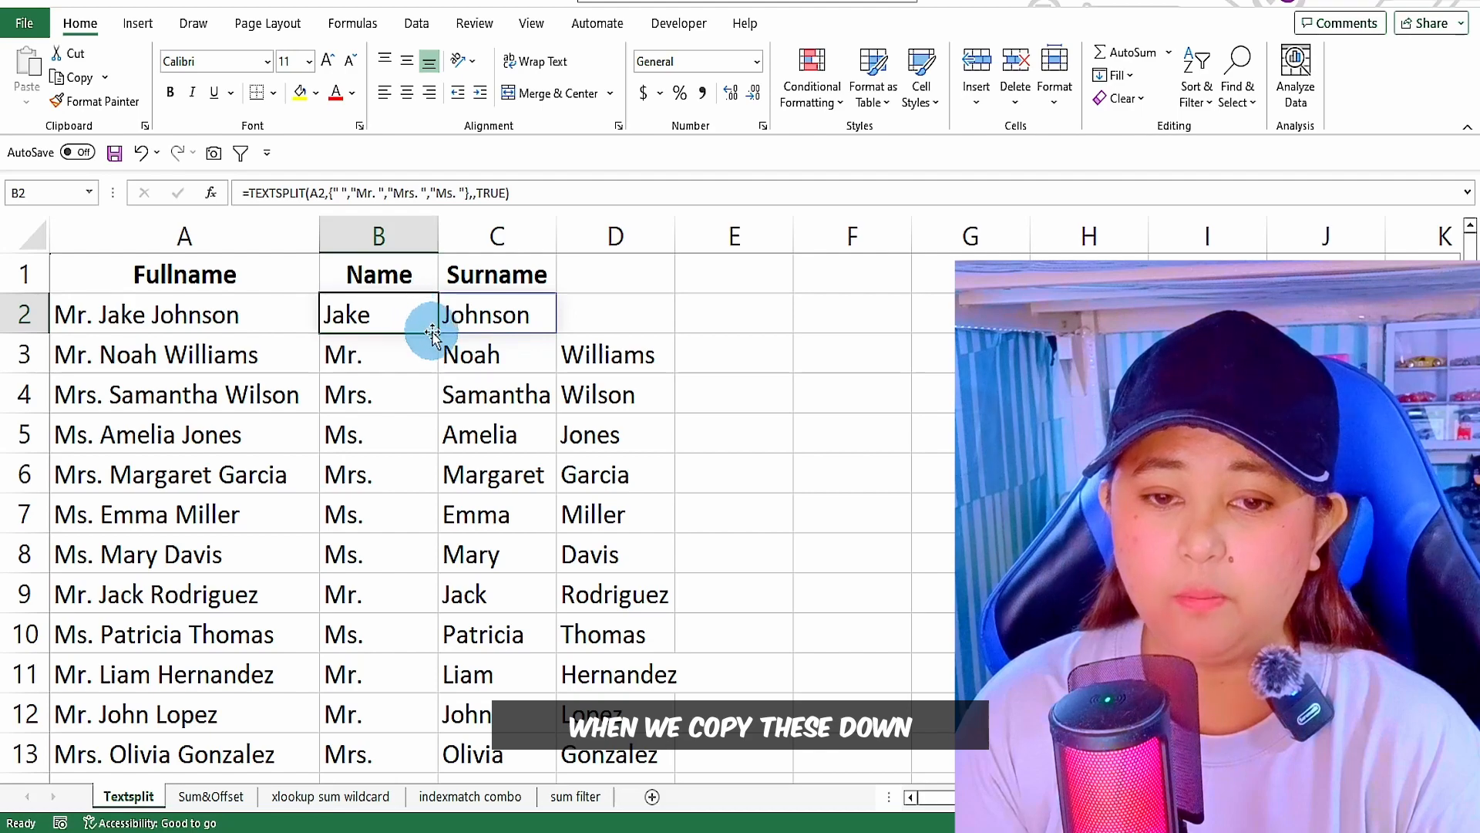
left_click_drag(434, 331, 425, 584)
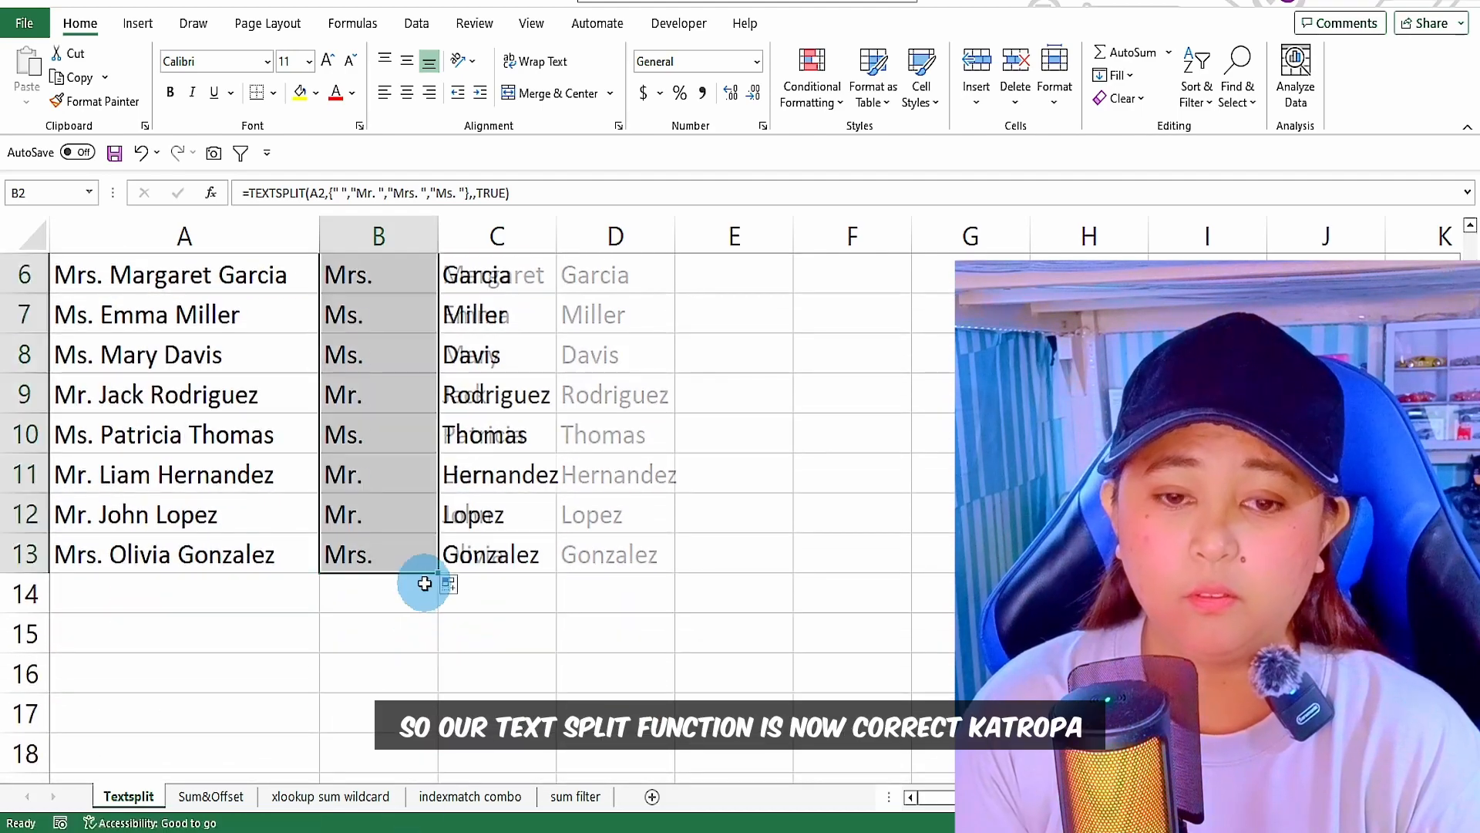
scroll(424, 583, "up", 2)
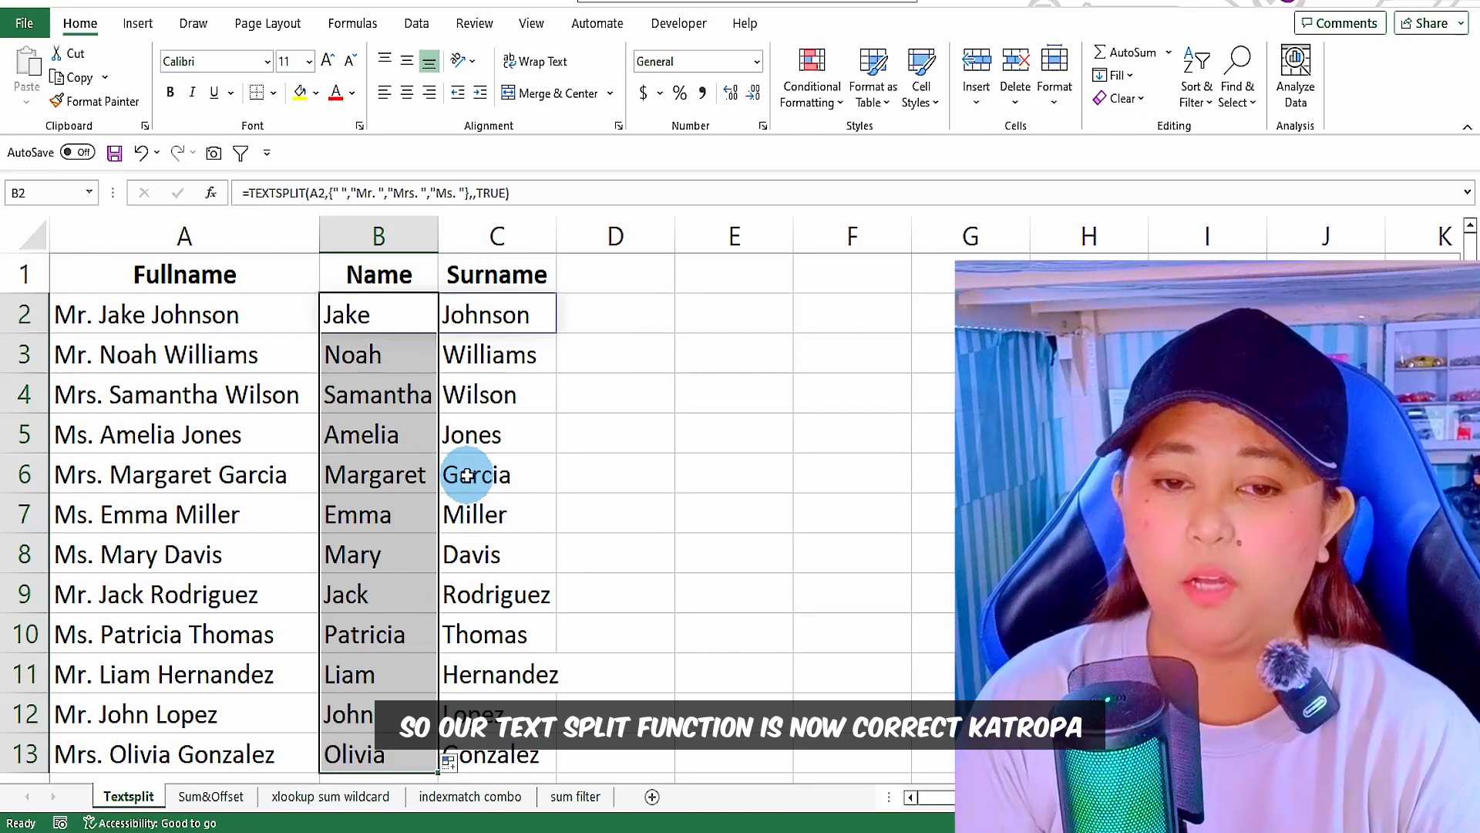
left_click(370, 314)
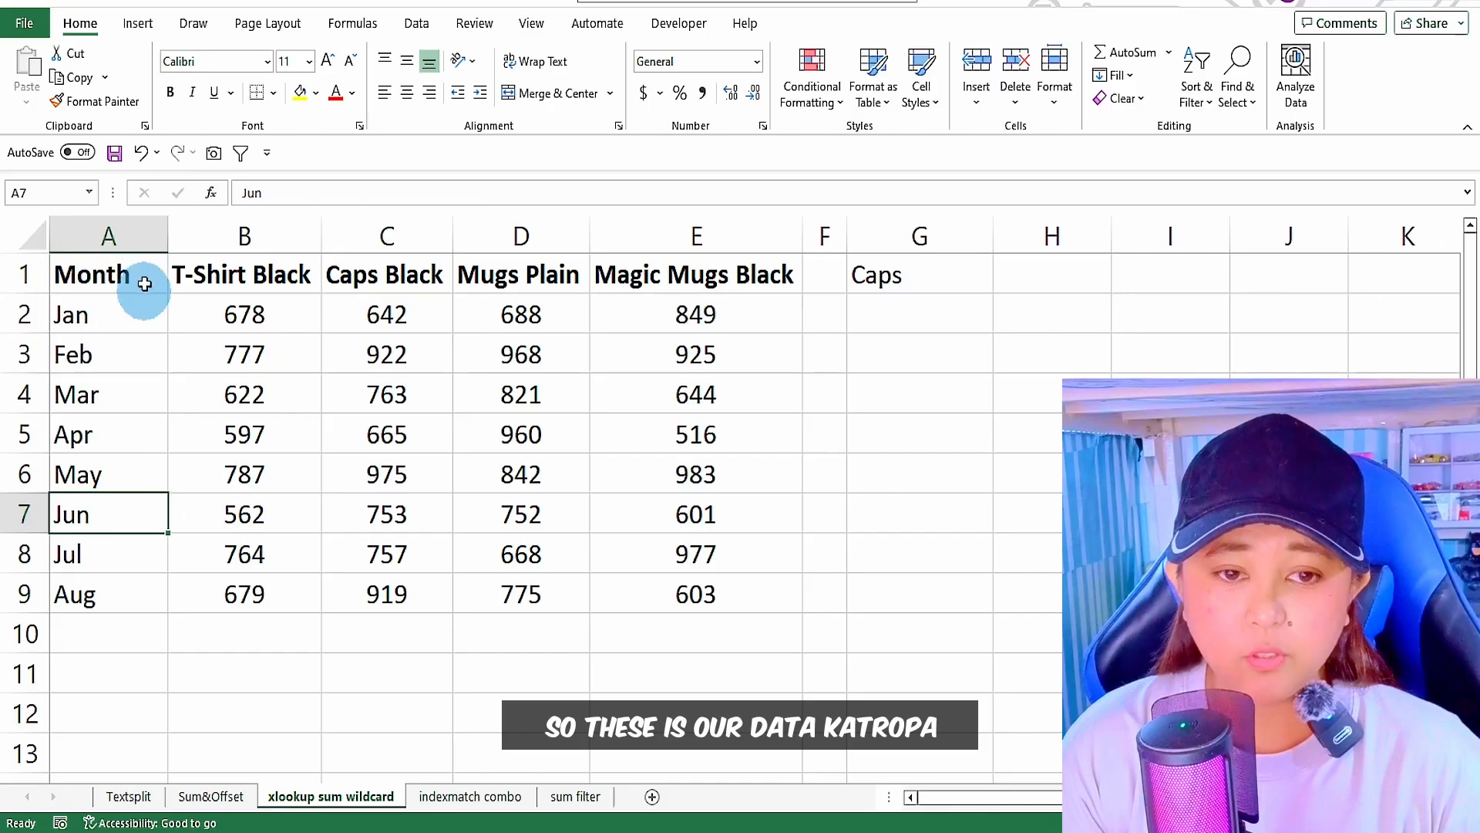
On the xlookup sum wildcard sheet, examine the monthly product table, the product selection in G1 and the Caps Black column.
left_click_drag(141, 284, 596, 551)
left_click(621, 603)
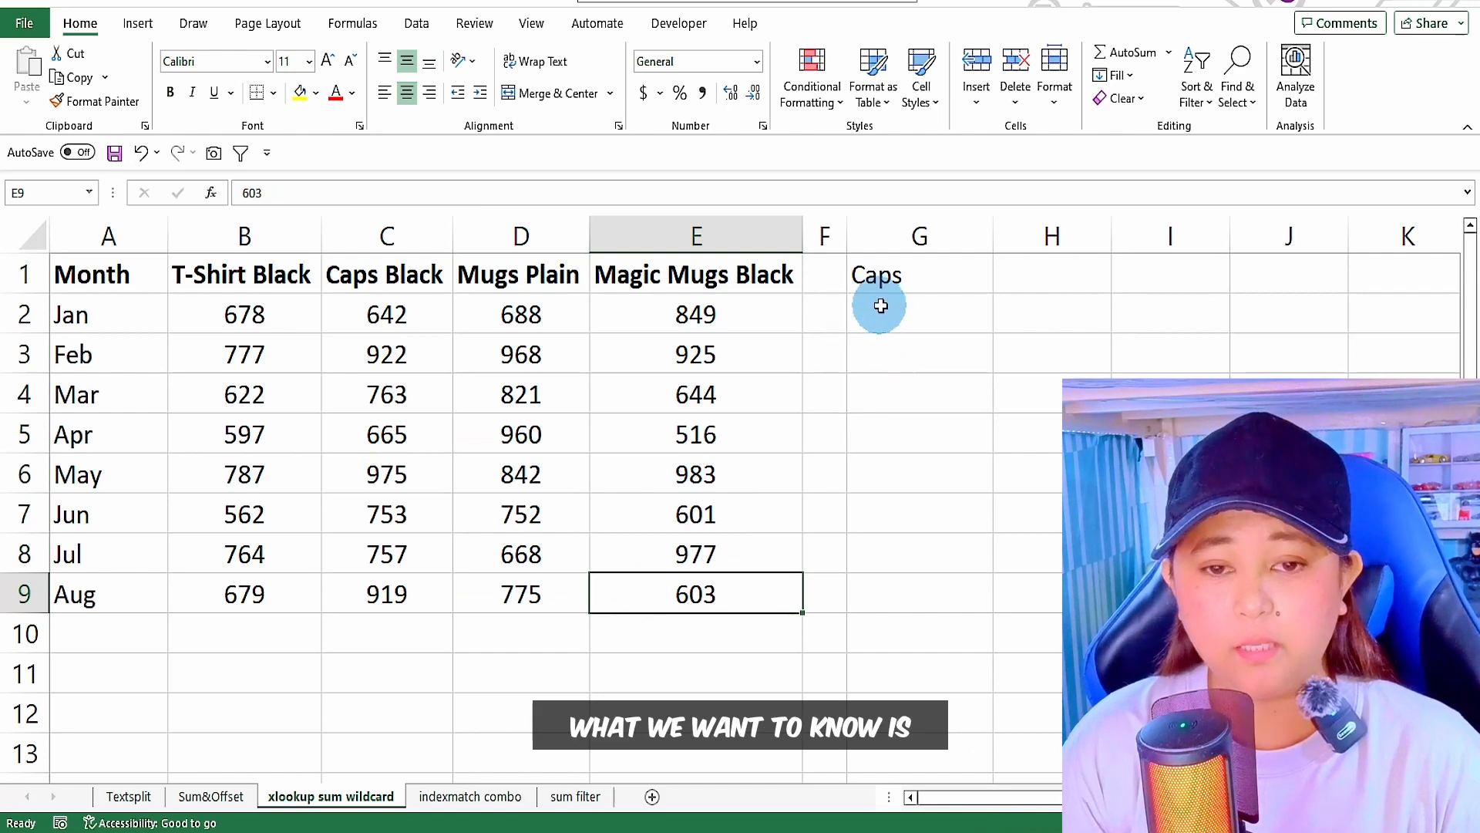
left_click(896, 275)
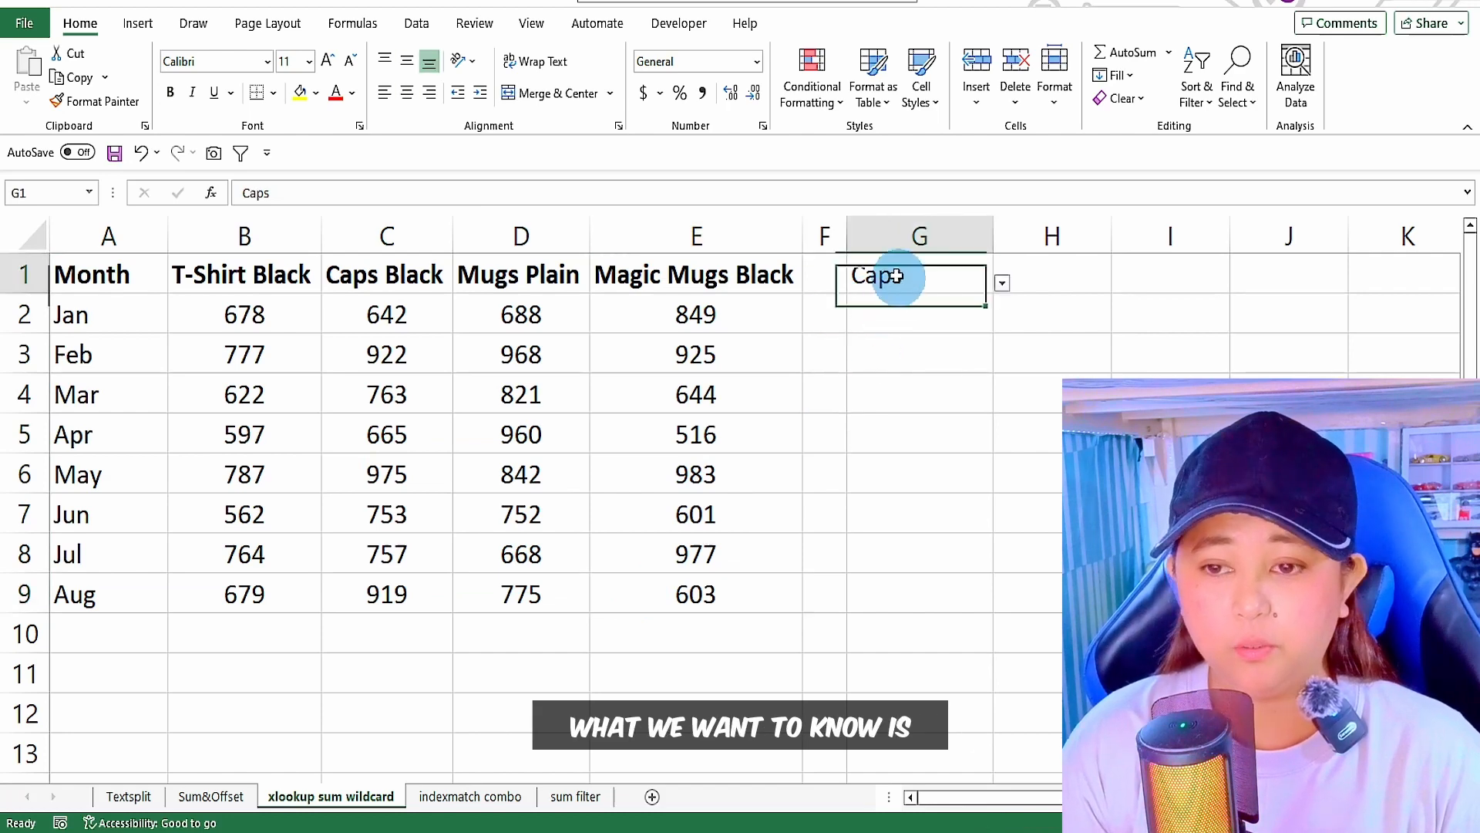
left_click(1001, 284)
left_click(865, 303)
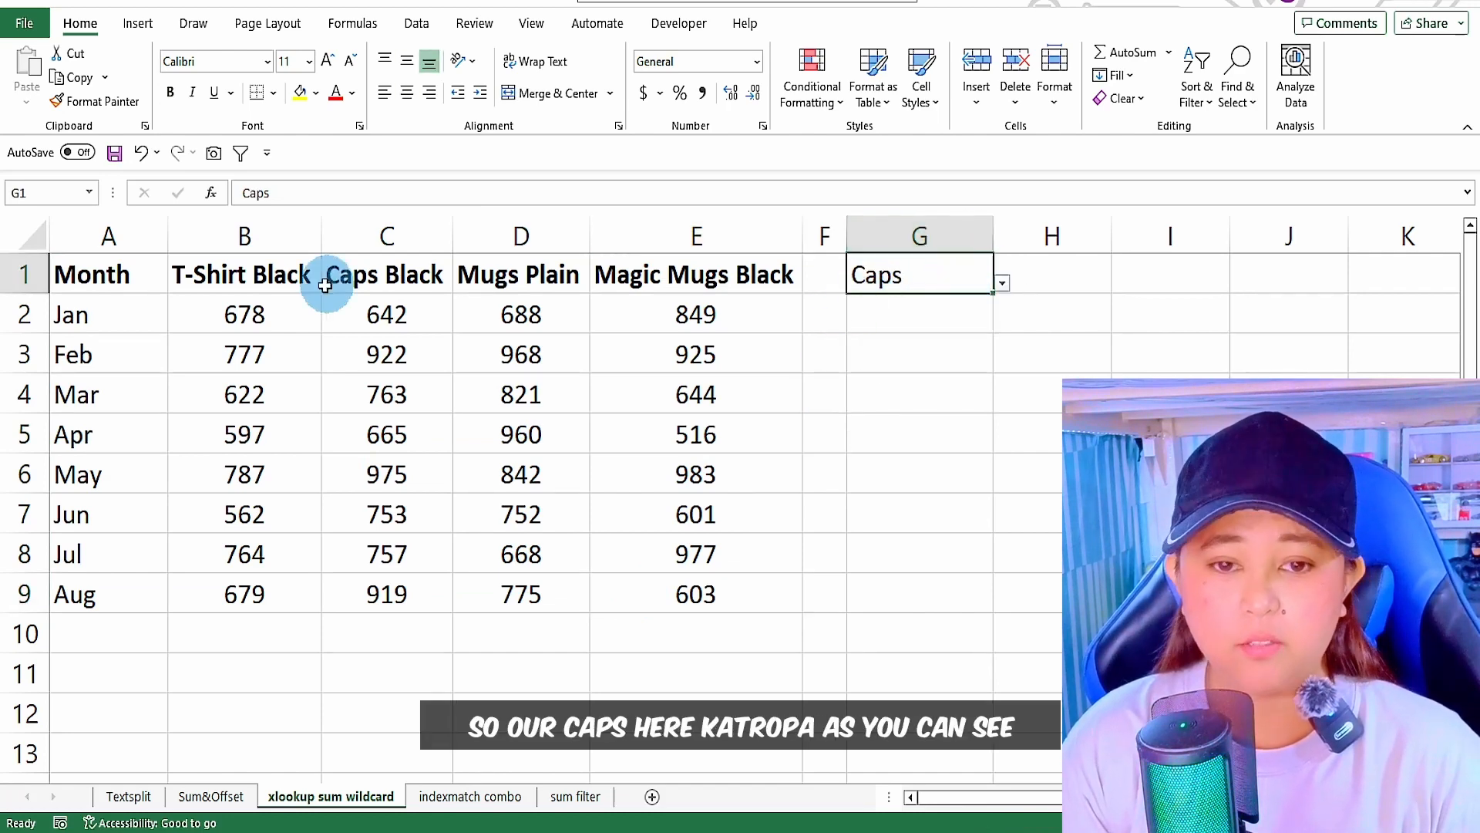
left_click(398, 279)
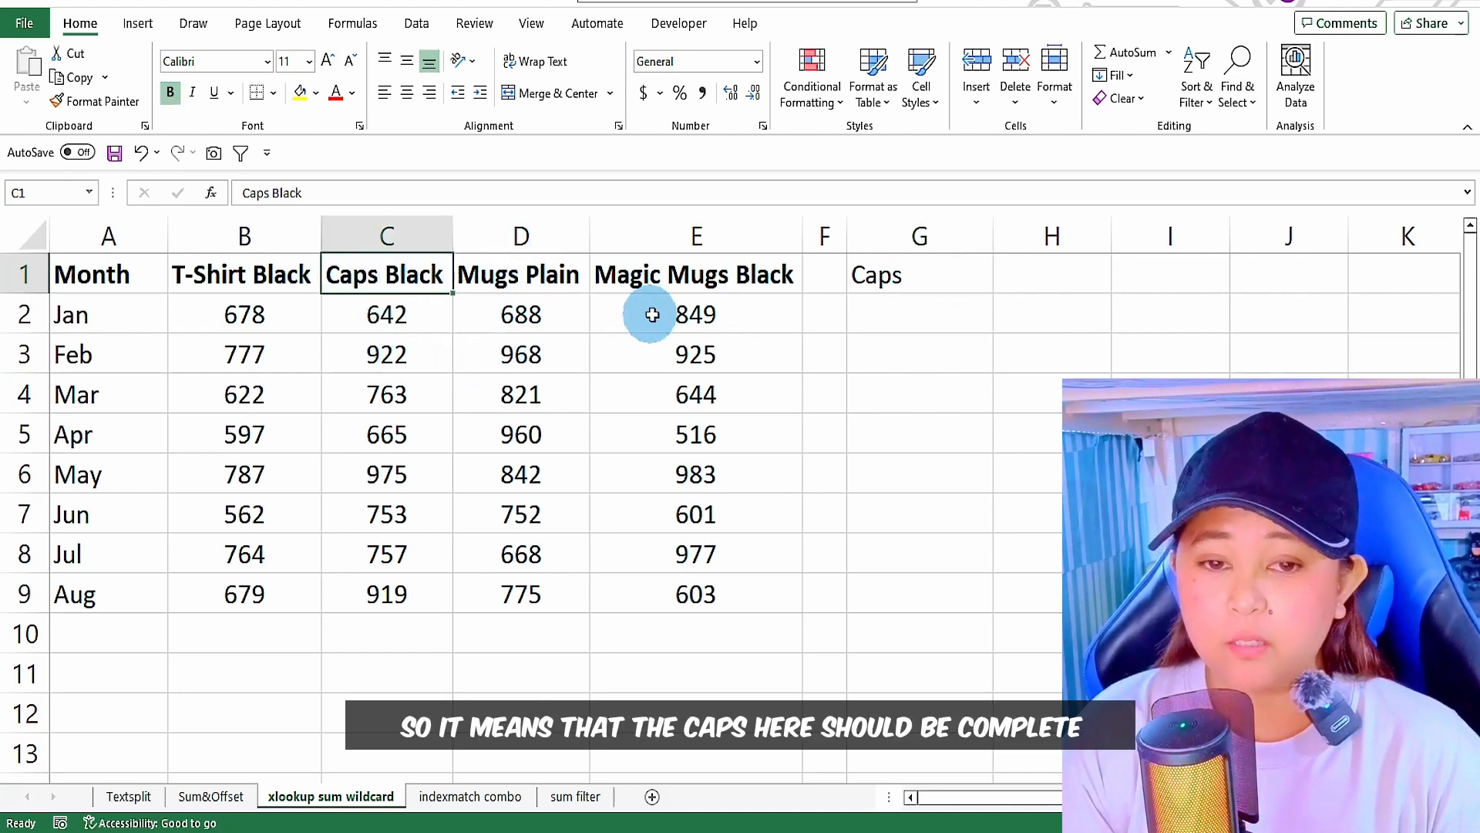
left_click(879, 279)
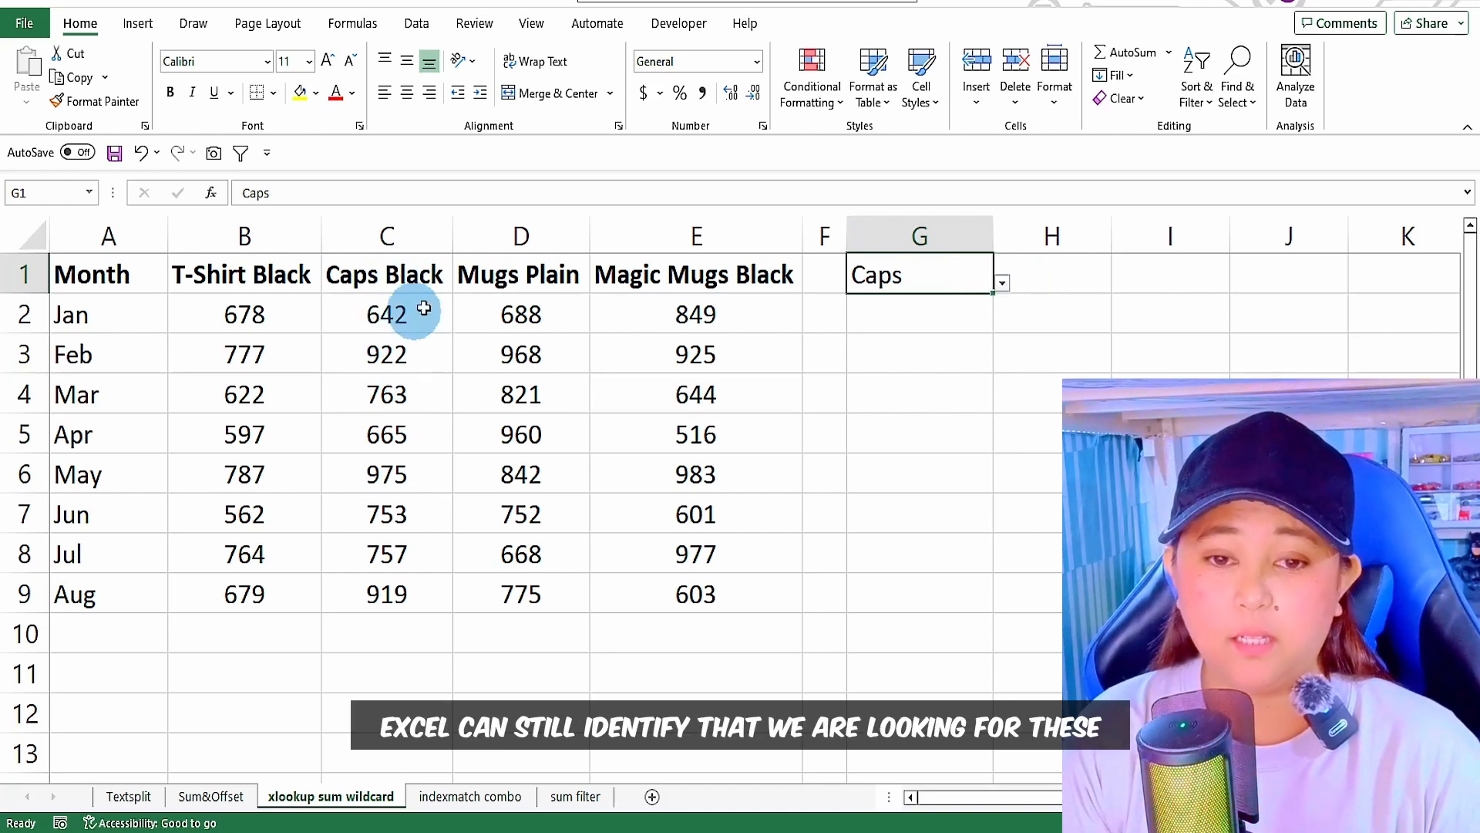
left_click_drag(381, 312, 388, 518)
Start an XLOOKUP formula in H1 with G1&"*" as the wildcard lookup value.
left_click(1029, 276)
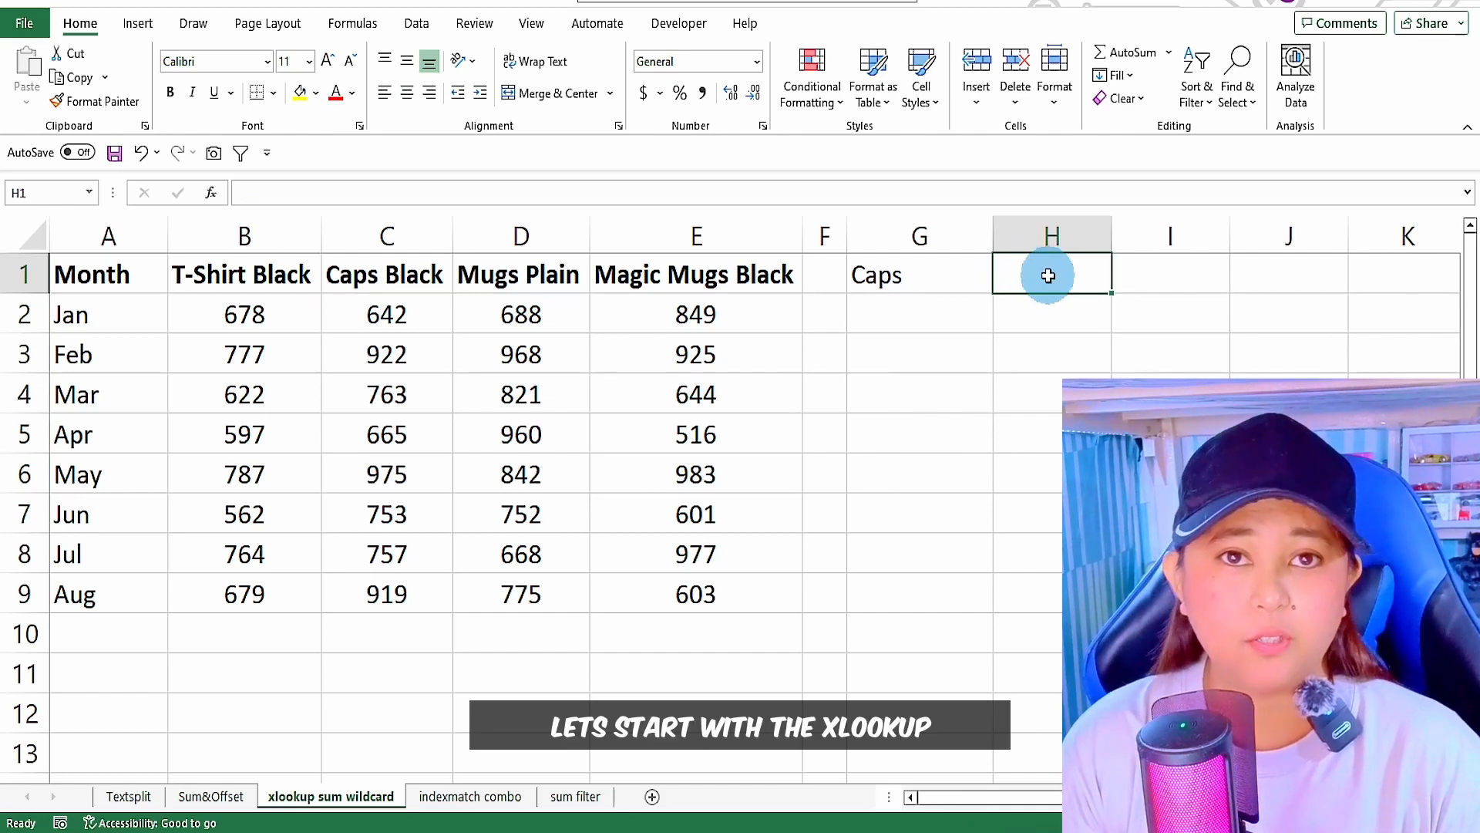
type("=xlo")
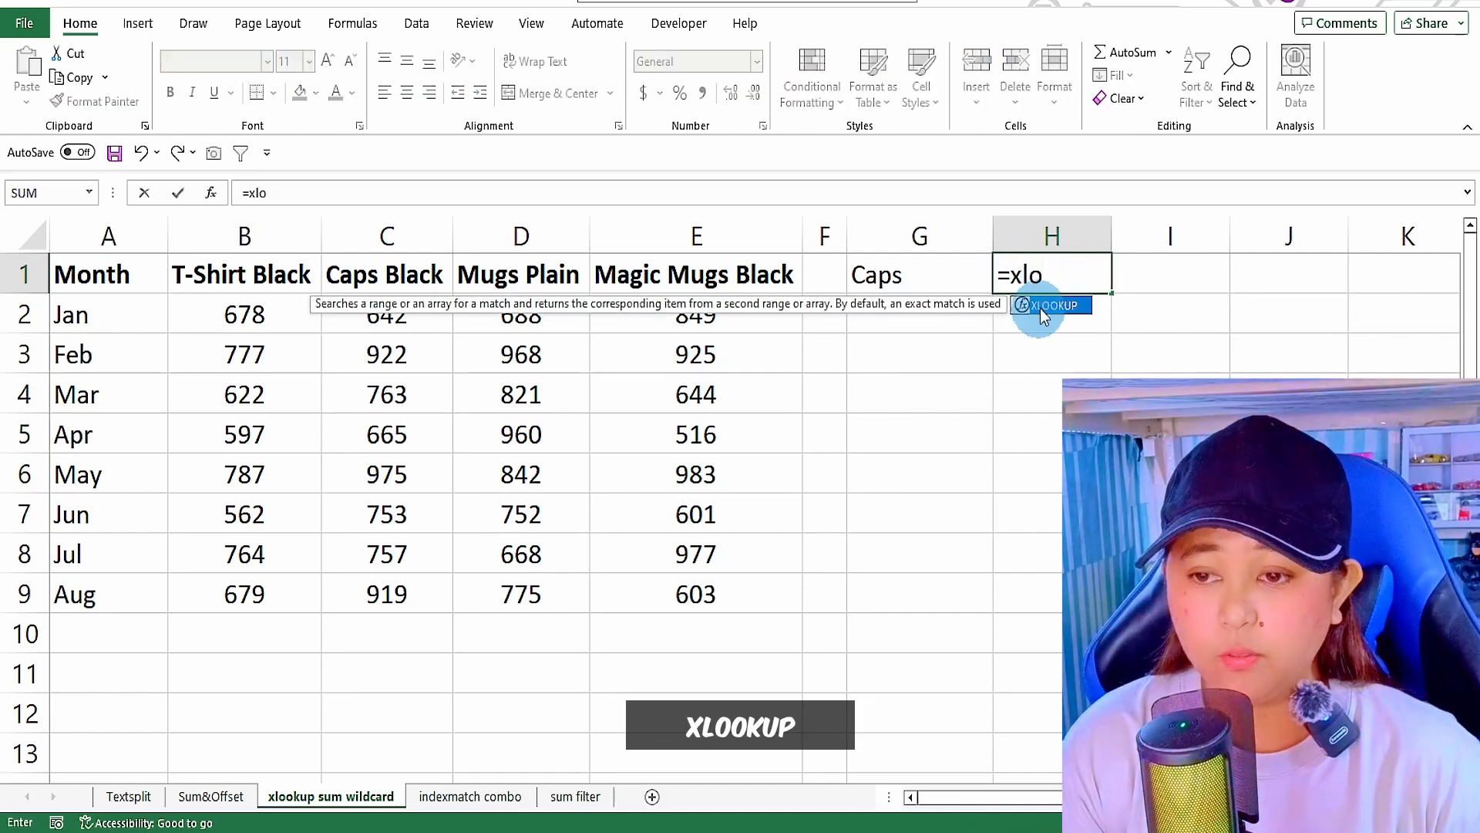
double_click(1041, 306)
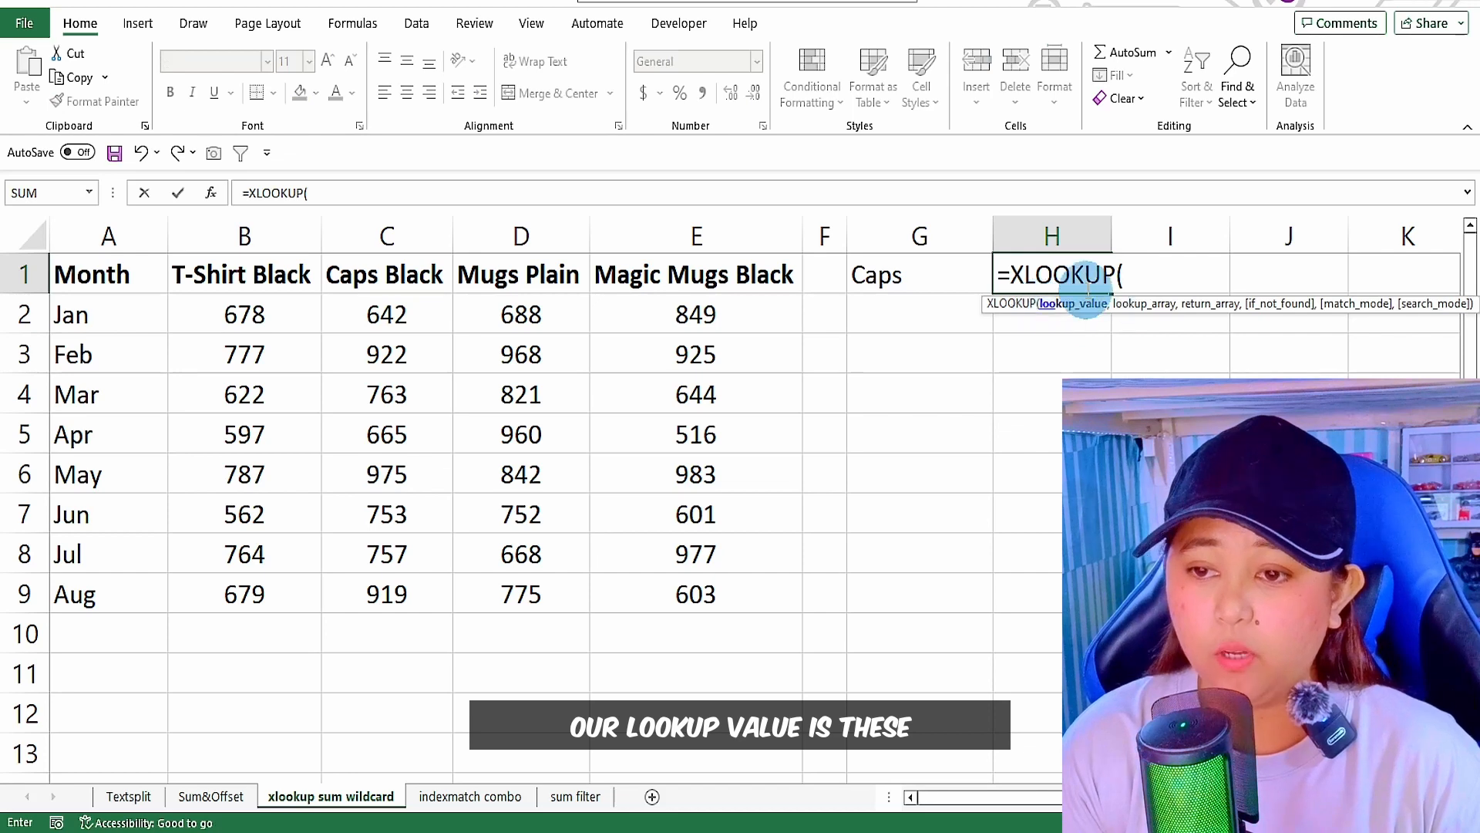
left_click(864, 275)
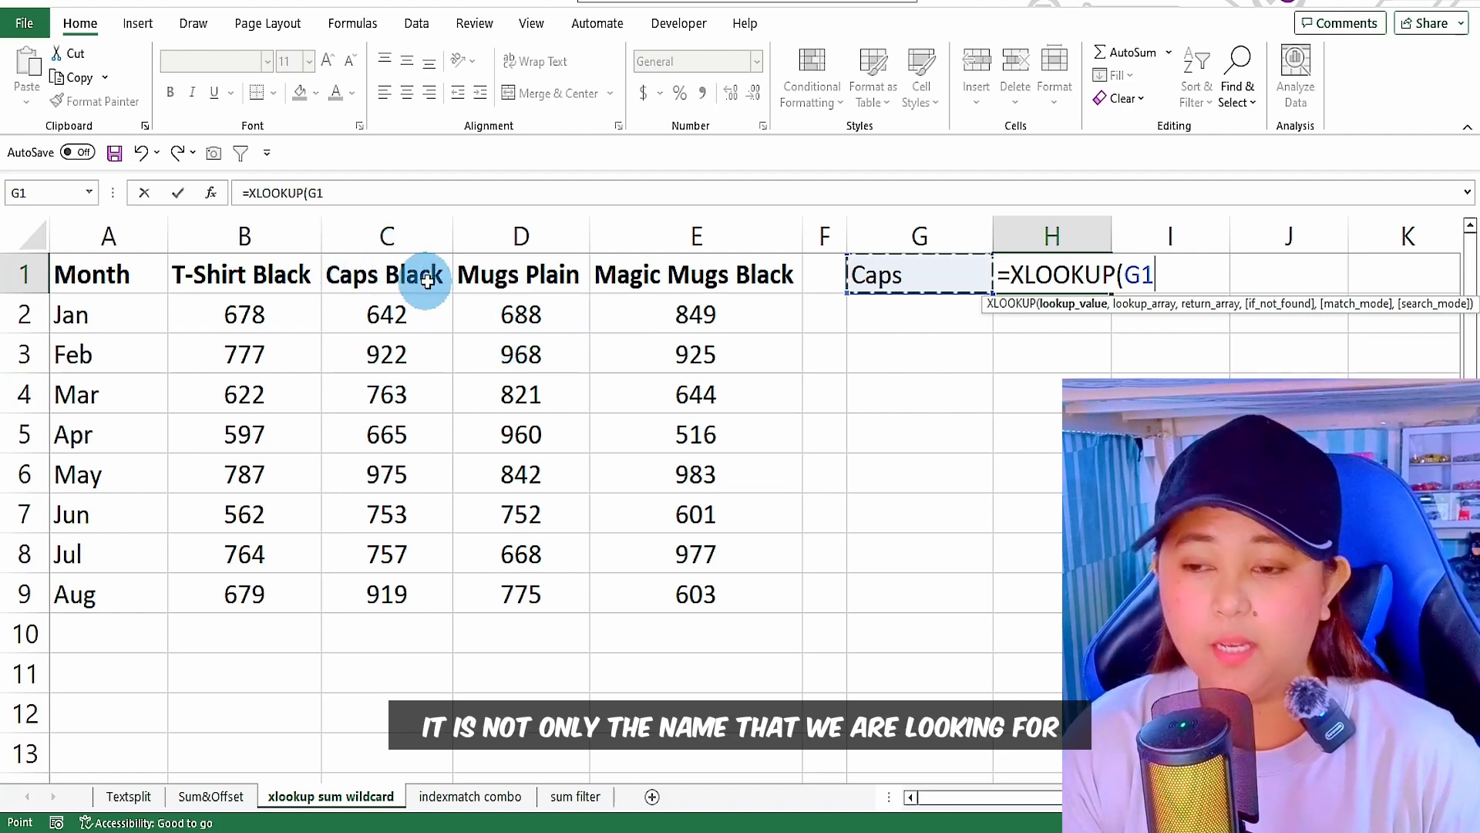
type("&\"")
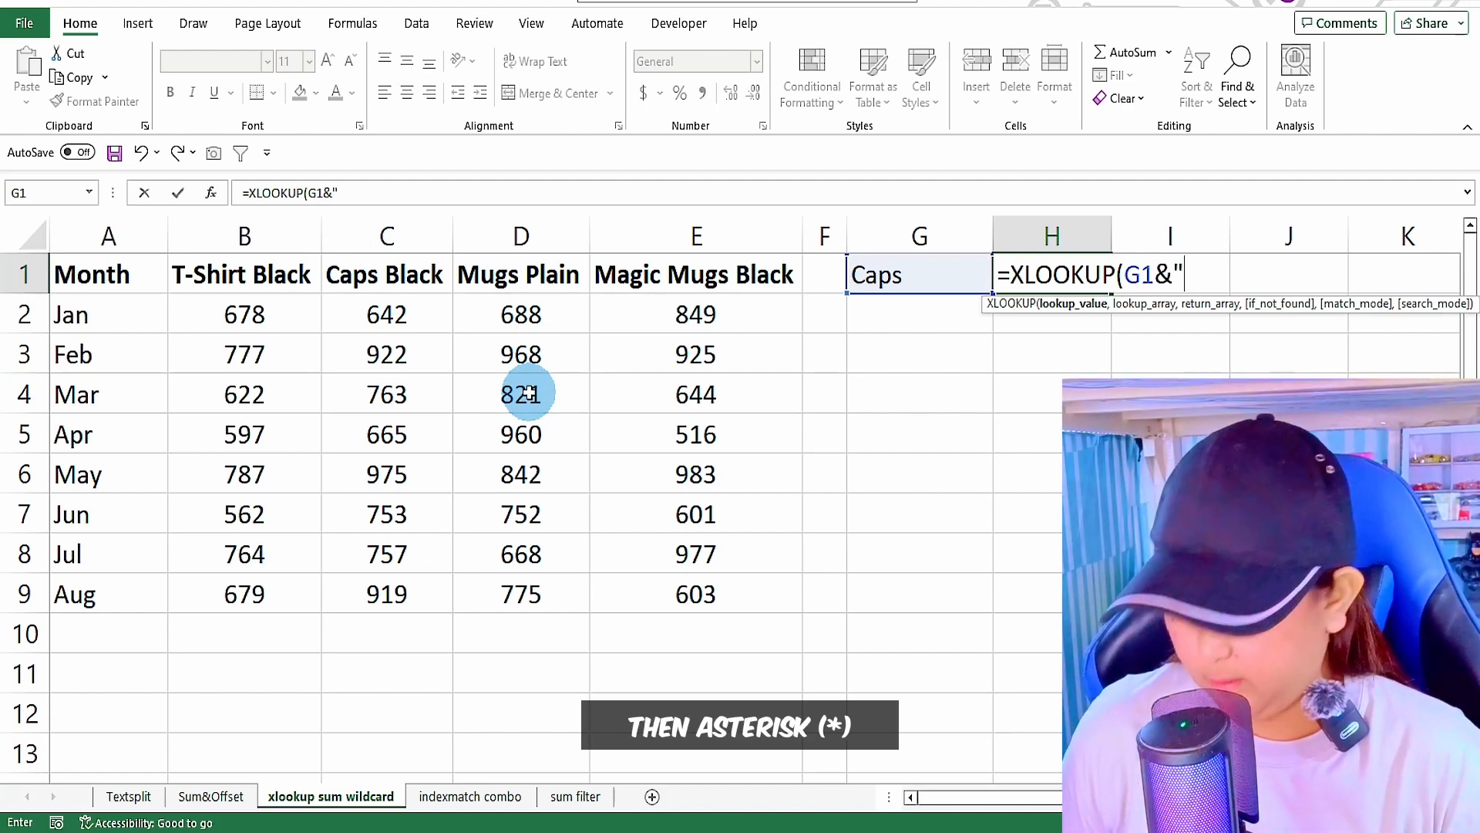
type("*")
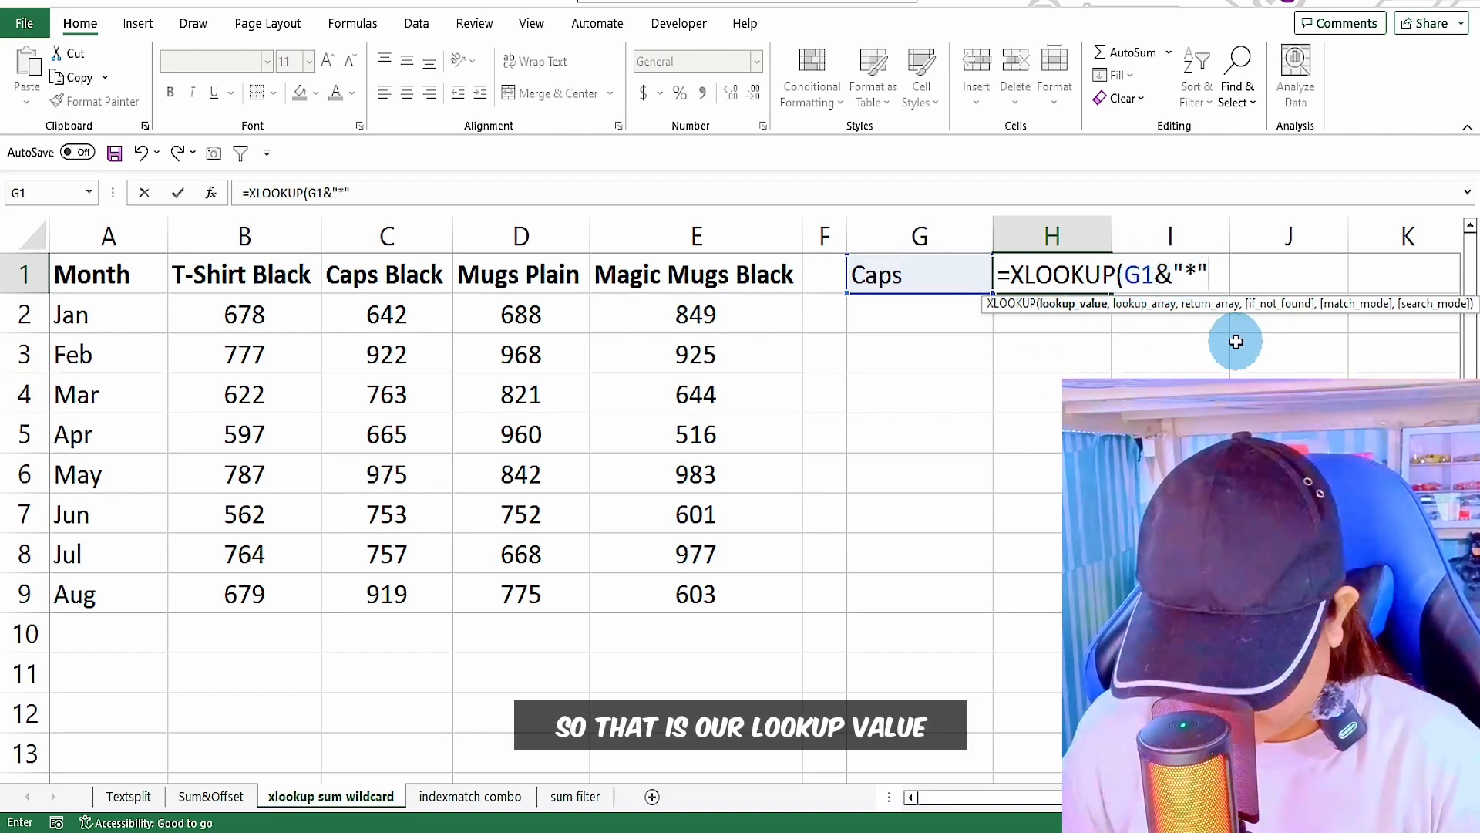
Finish the H1 formula with B1:E1 as the lookup array and B2:E9 as the return array.
type(",")
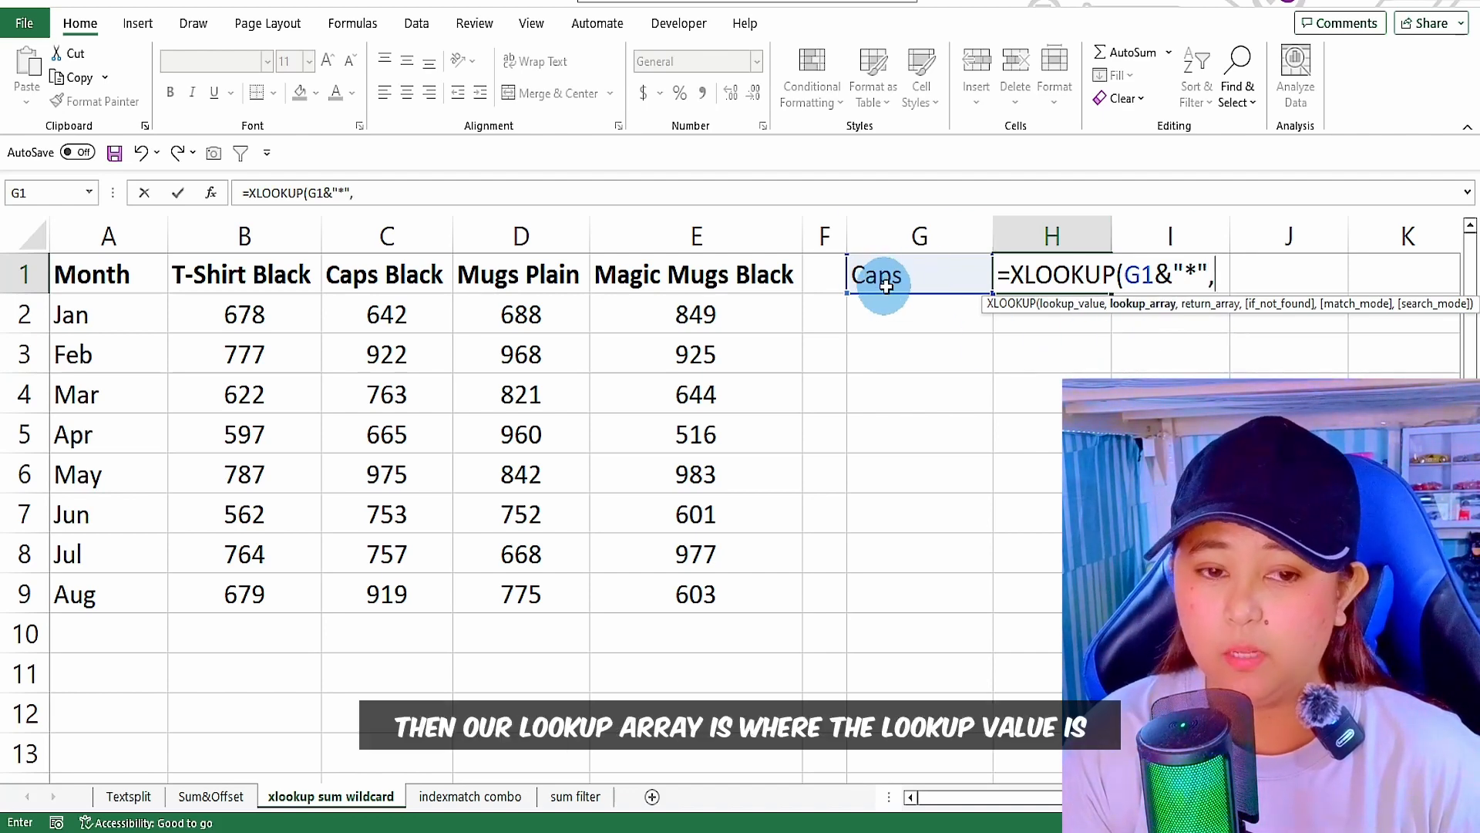
left_click_drag(228, 279, 694, 281)
type(",")
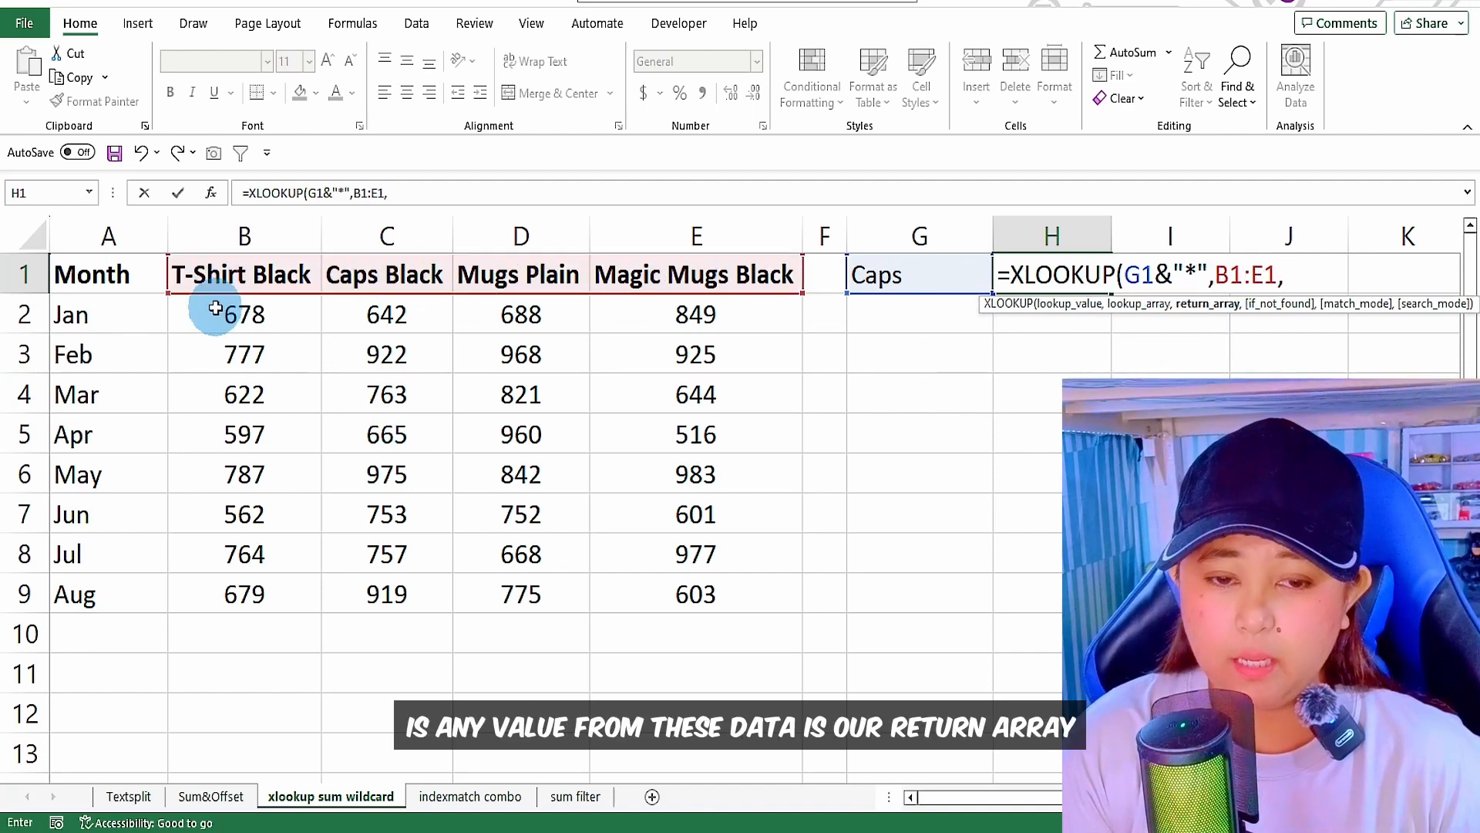
left_click_drag(230, 311, 661, 579)
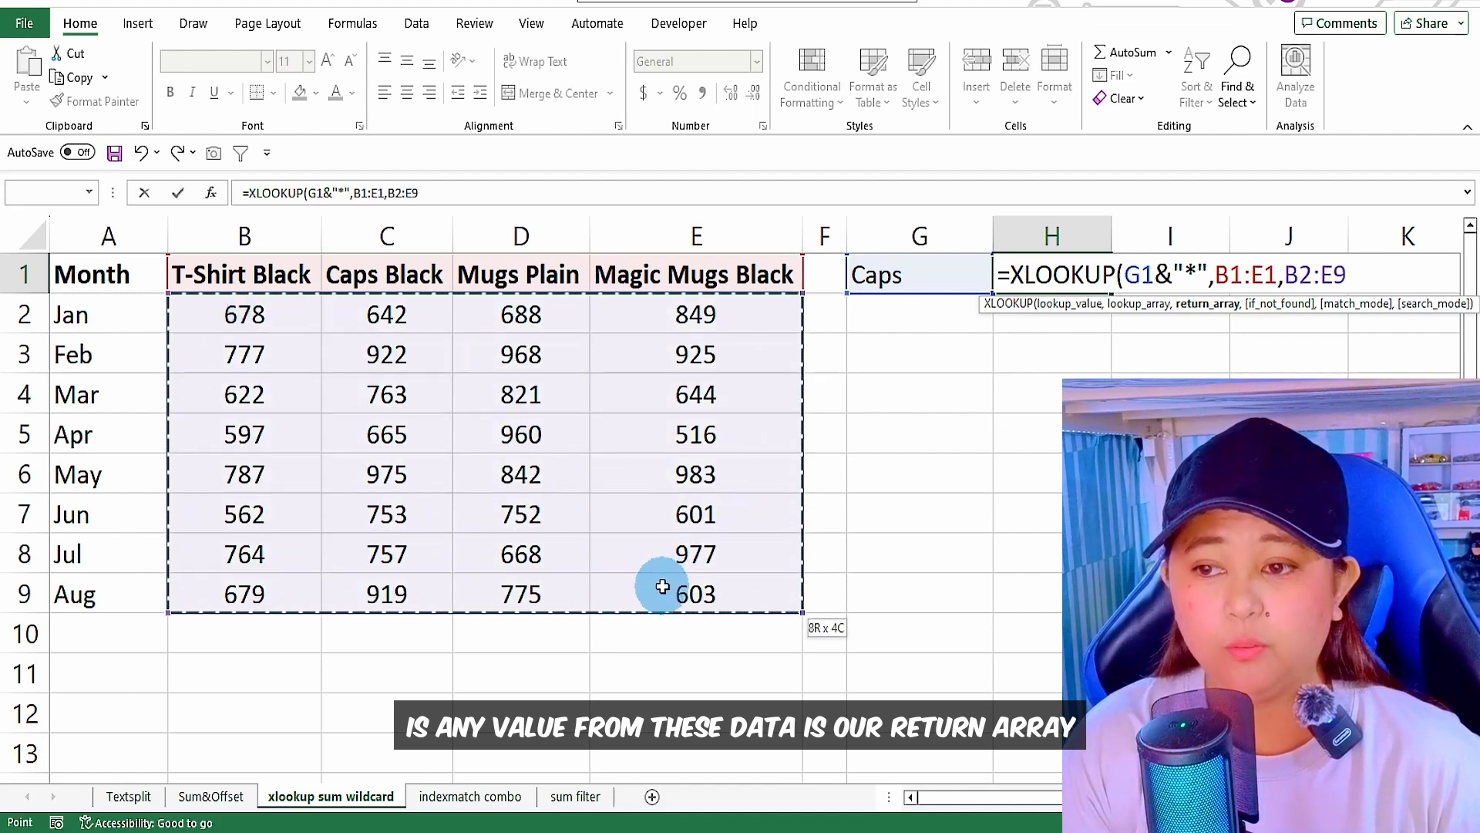
left_click_drag(662, 586, 661, 586)
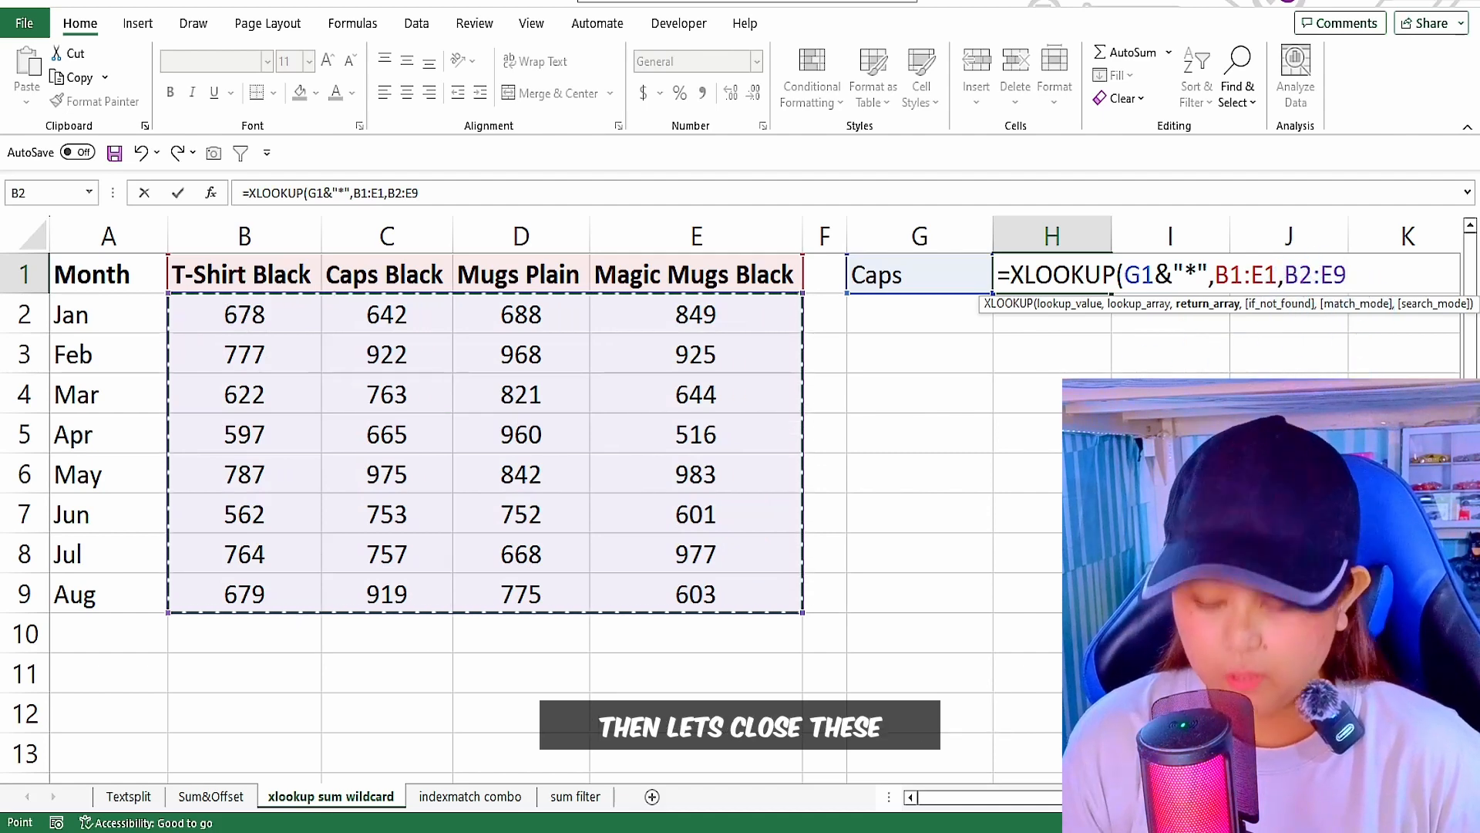
type(")")
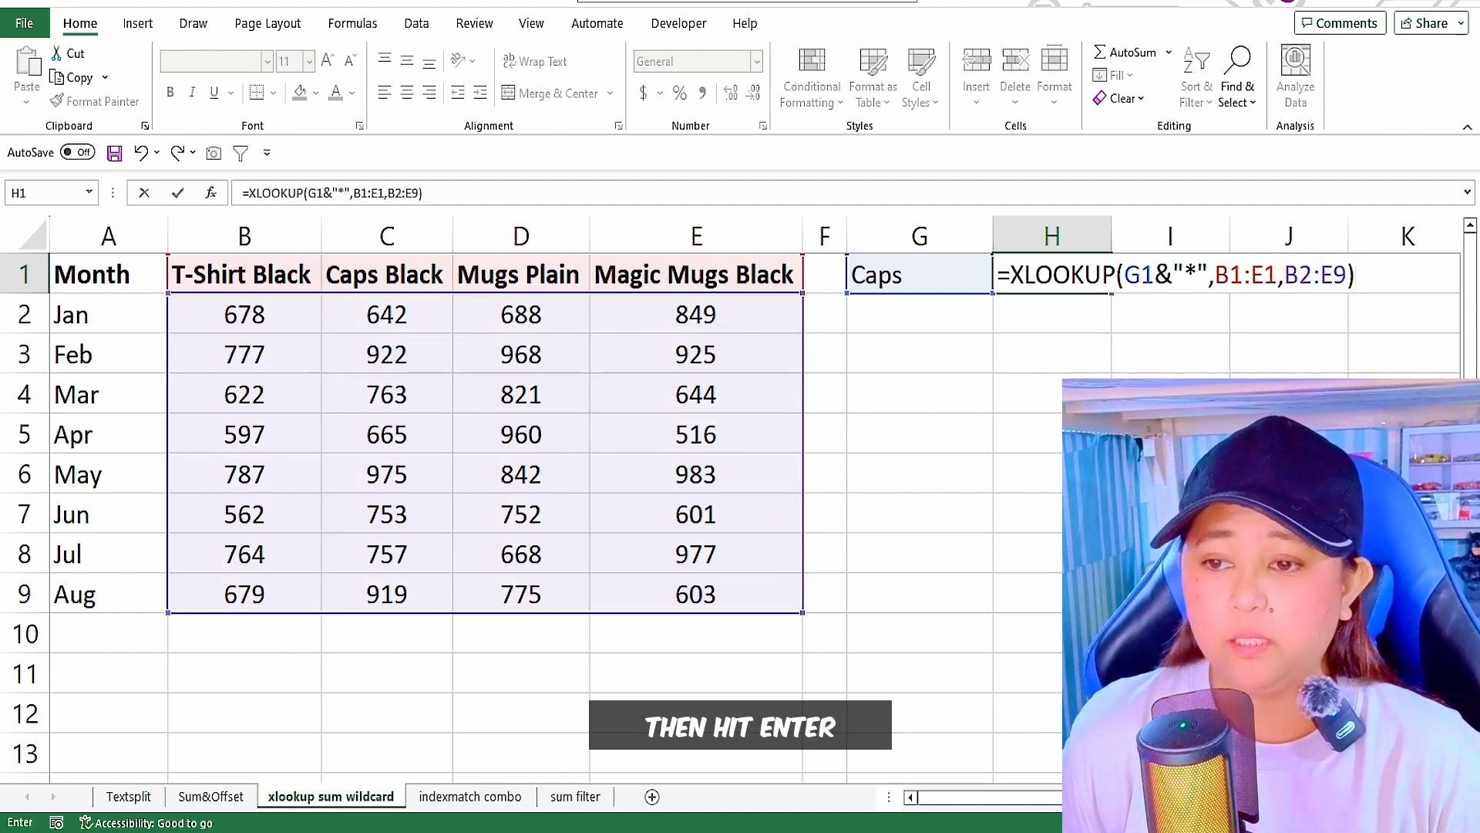
key("Return")
Extend the H1 formula to =XLOOKUP(G1&"*",B1:E1,B2:E9,,2), skipping the if-not-found argument and using wildcard character match.
left_click(1067, 270)
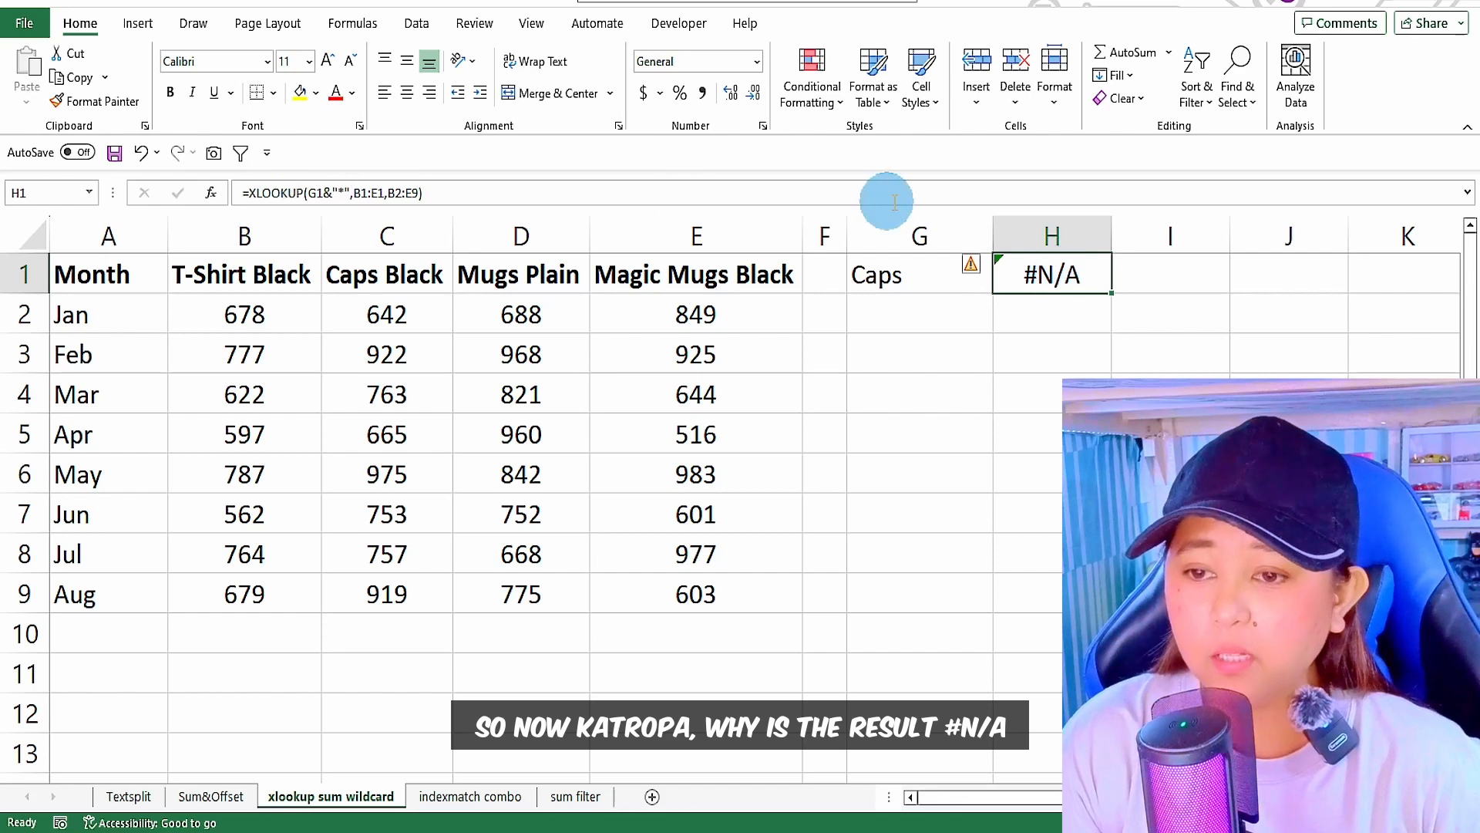
double_click(1034, 266)
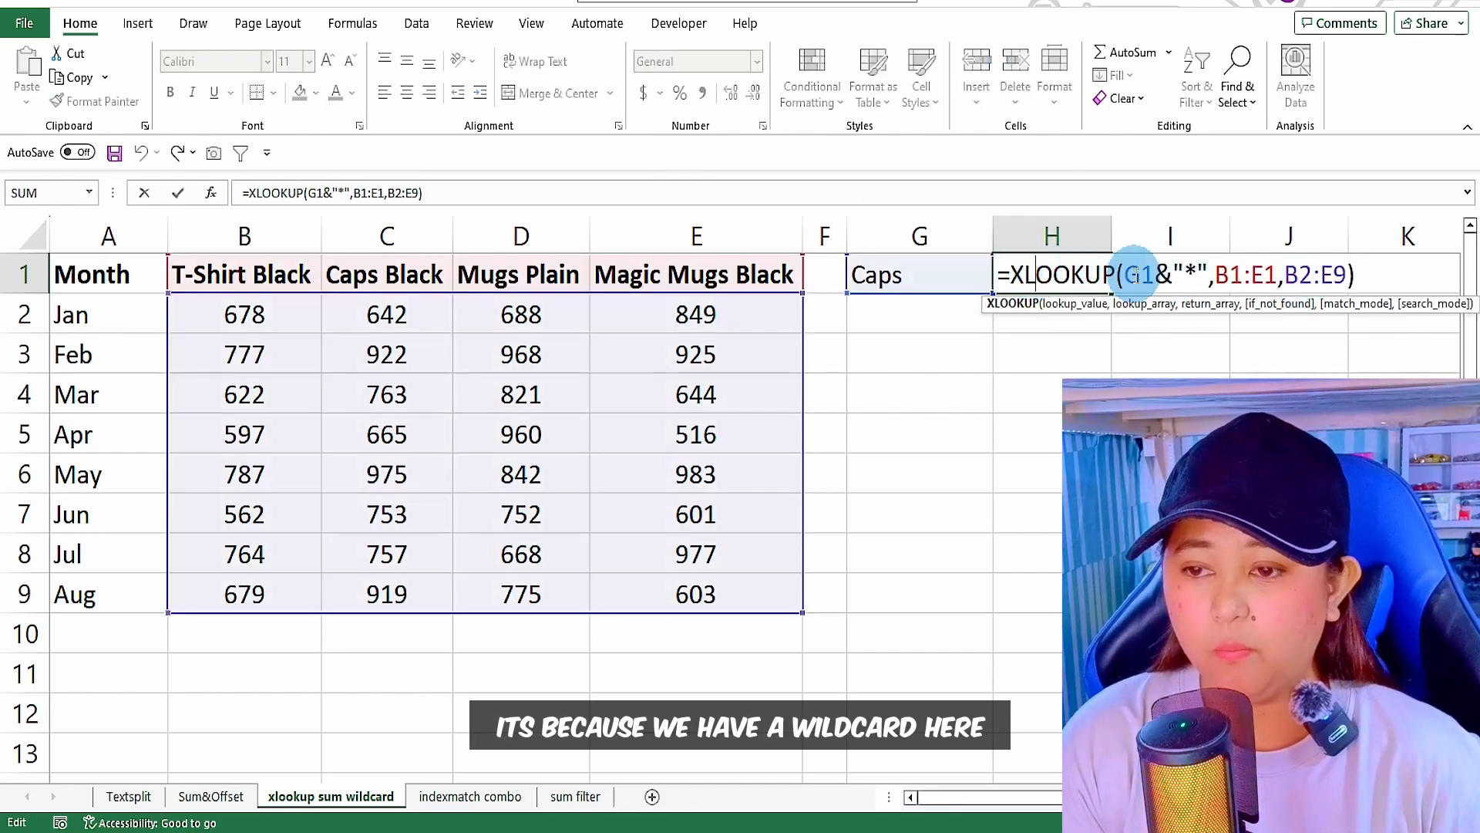
left_click_drag(1186, 274, 1200, 276)
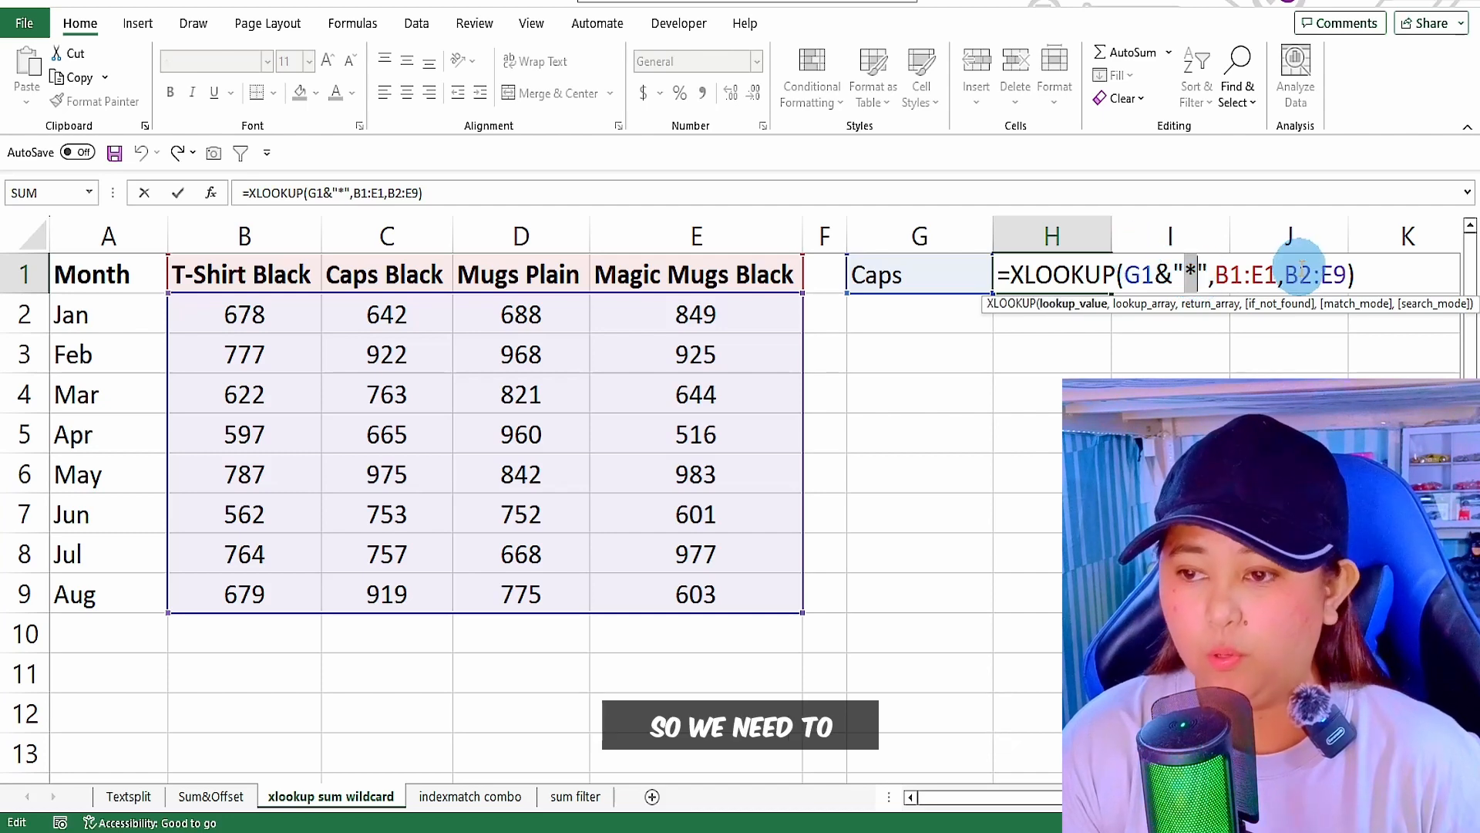
left_click(1347, 273)
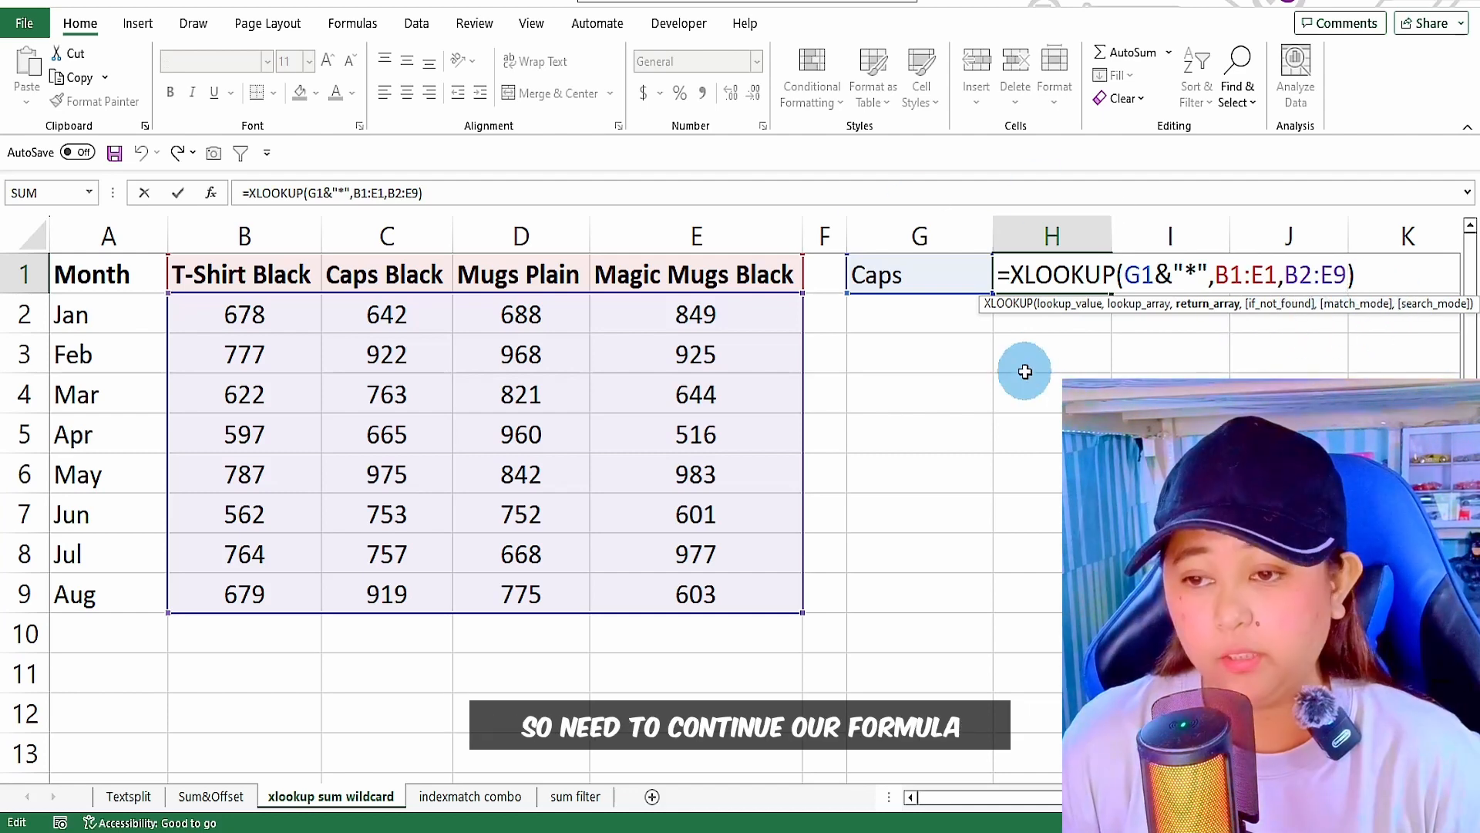
type(",")
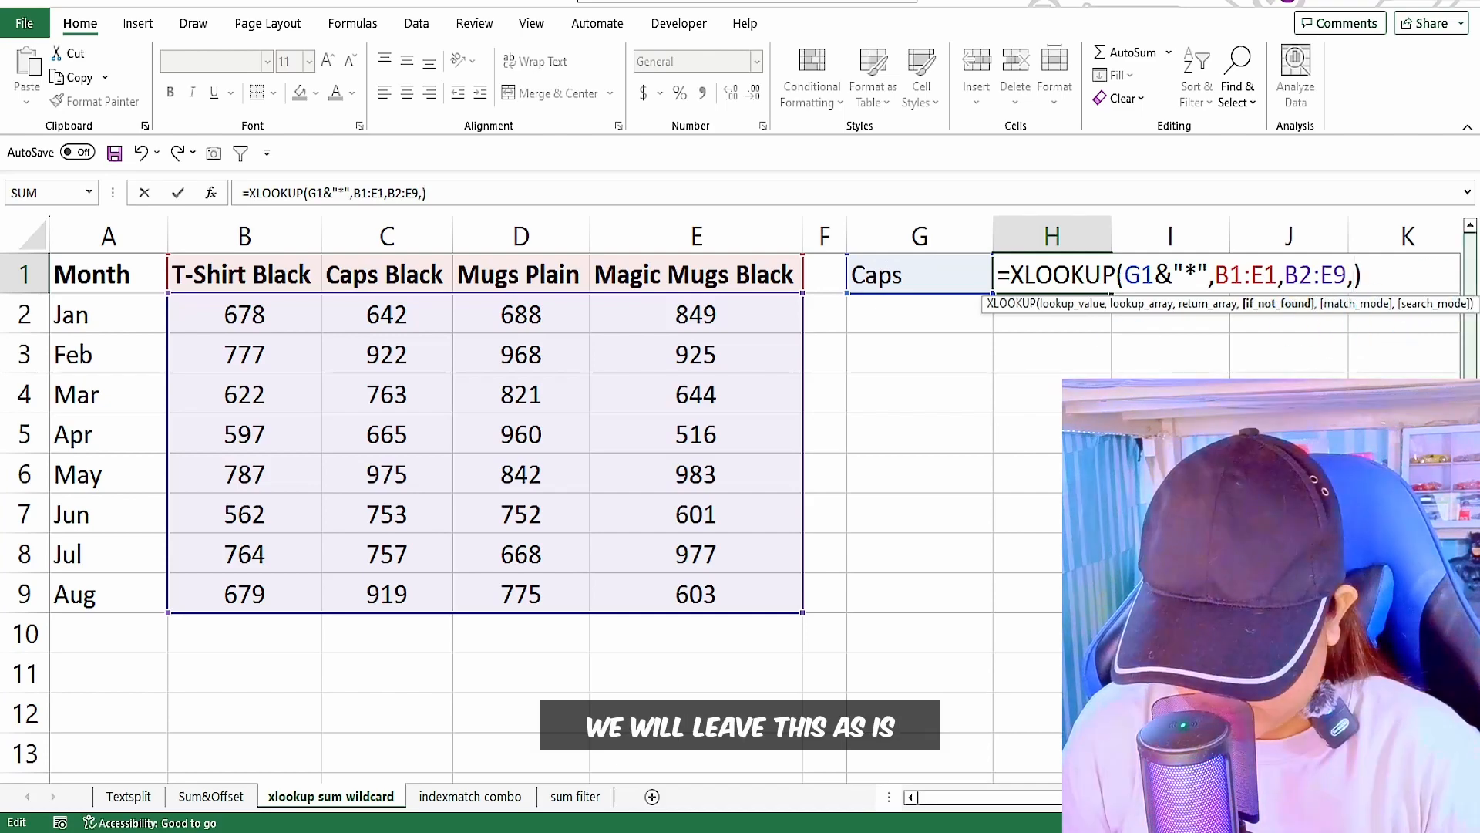
type(",")
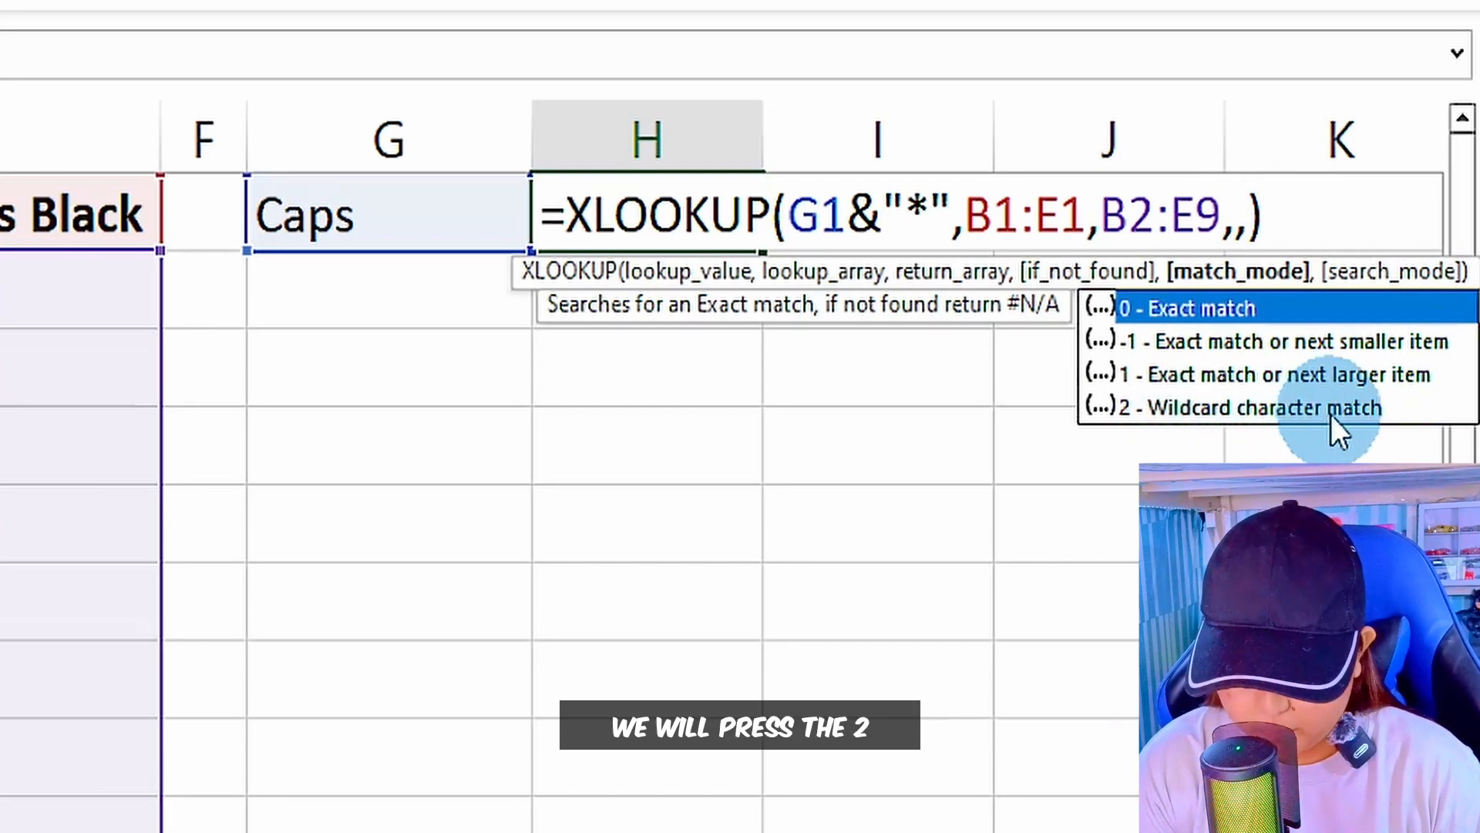
type("2")
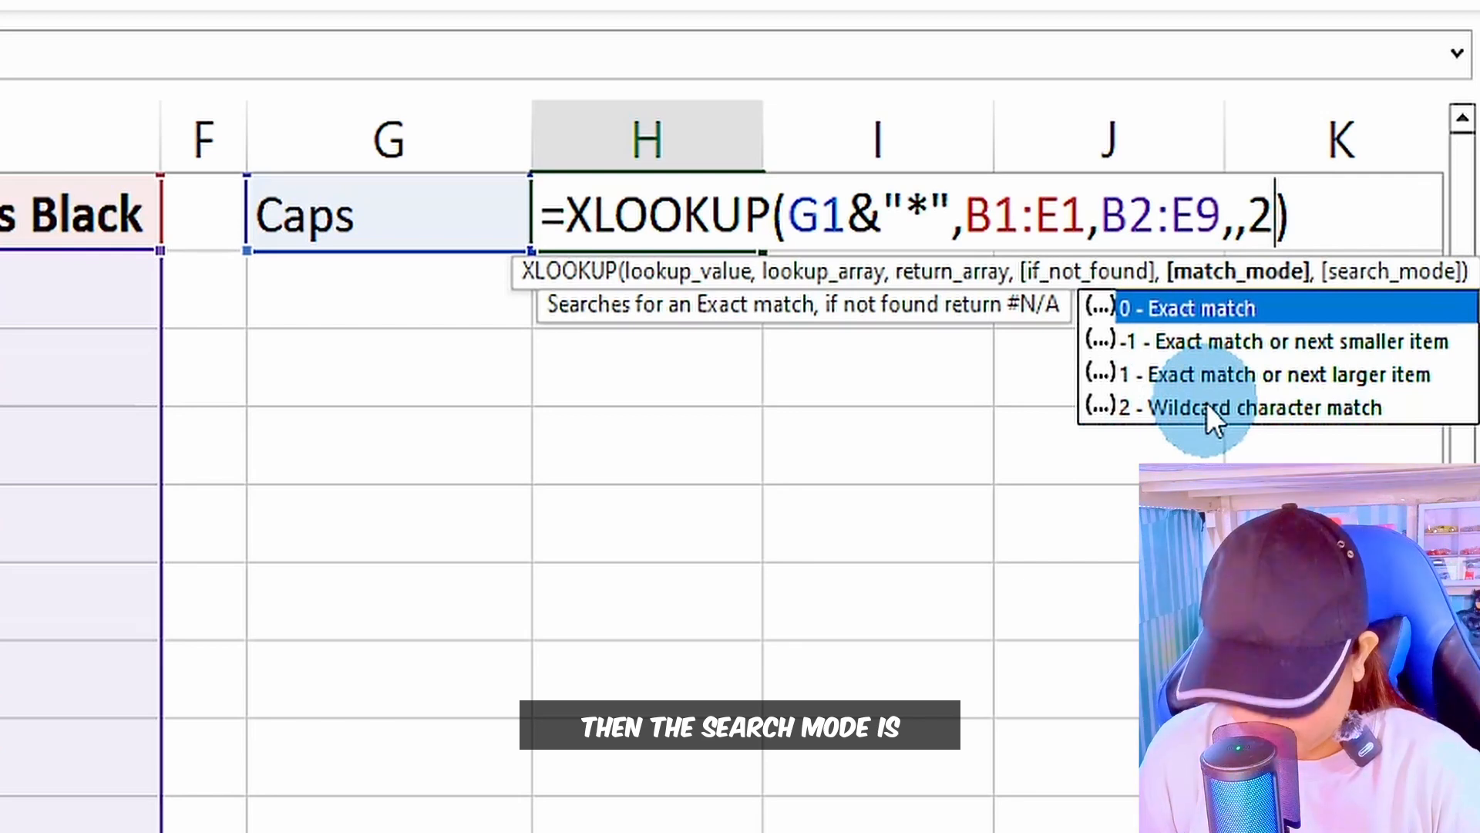
type(",")
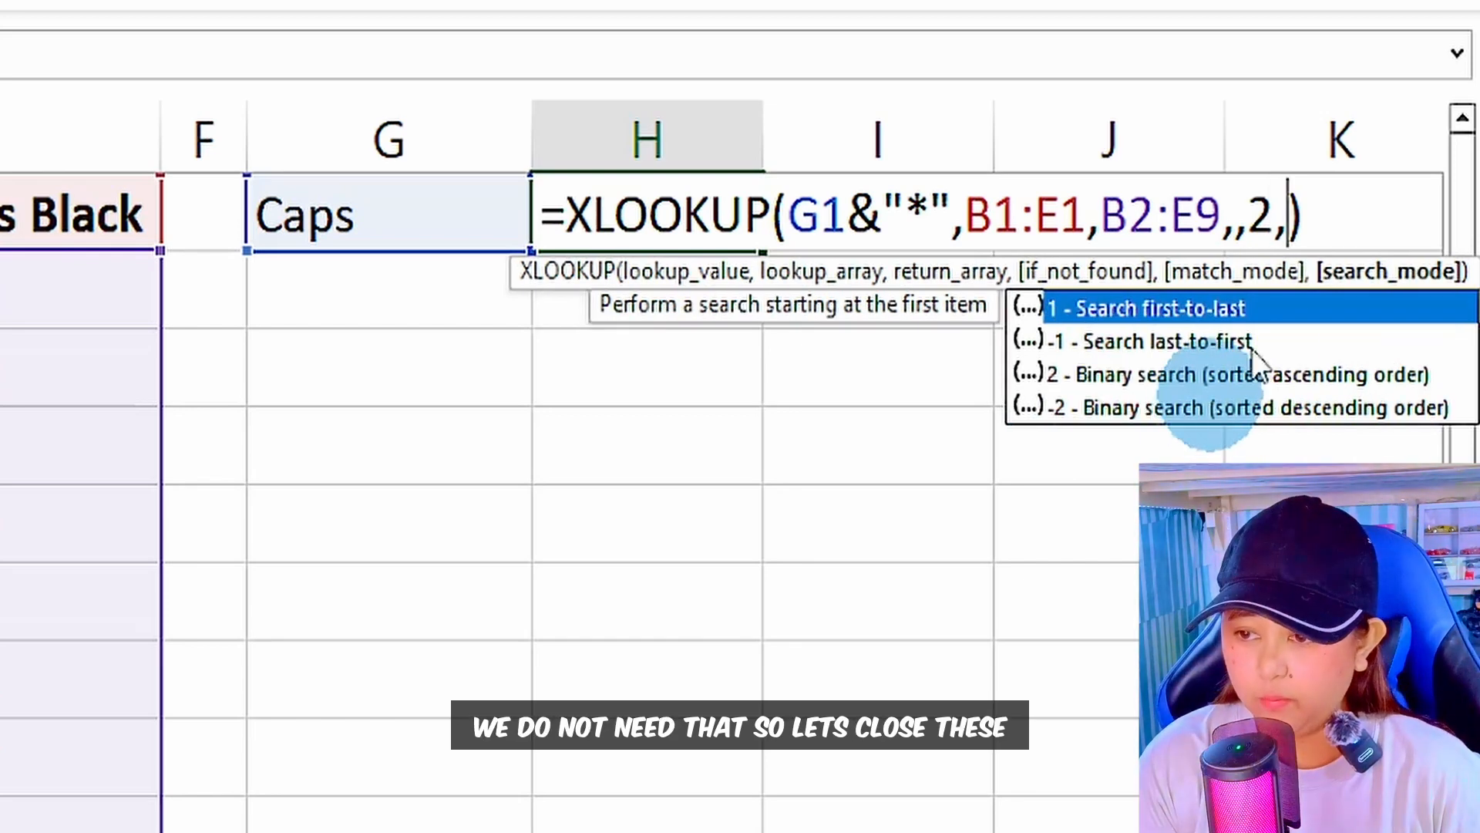
key("BackSpace")
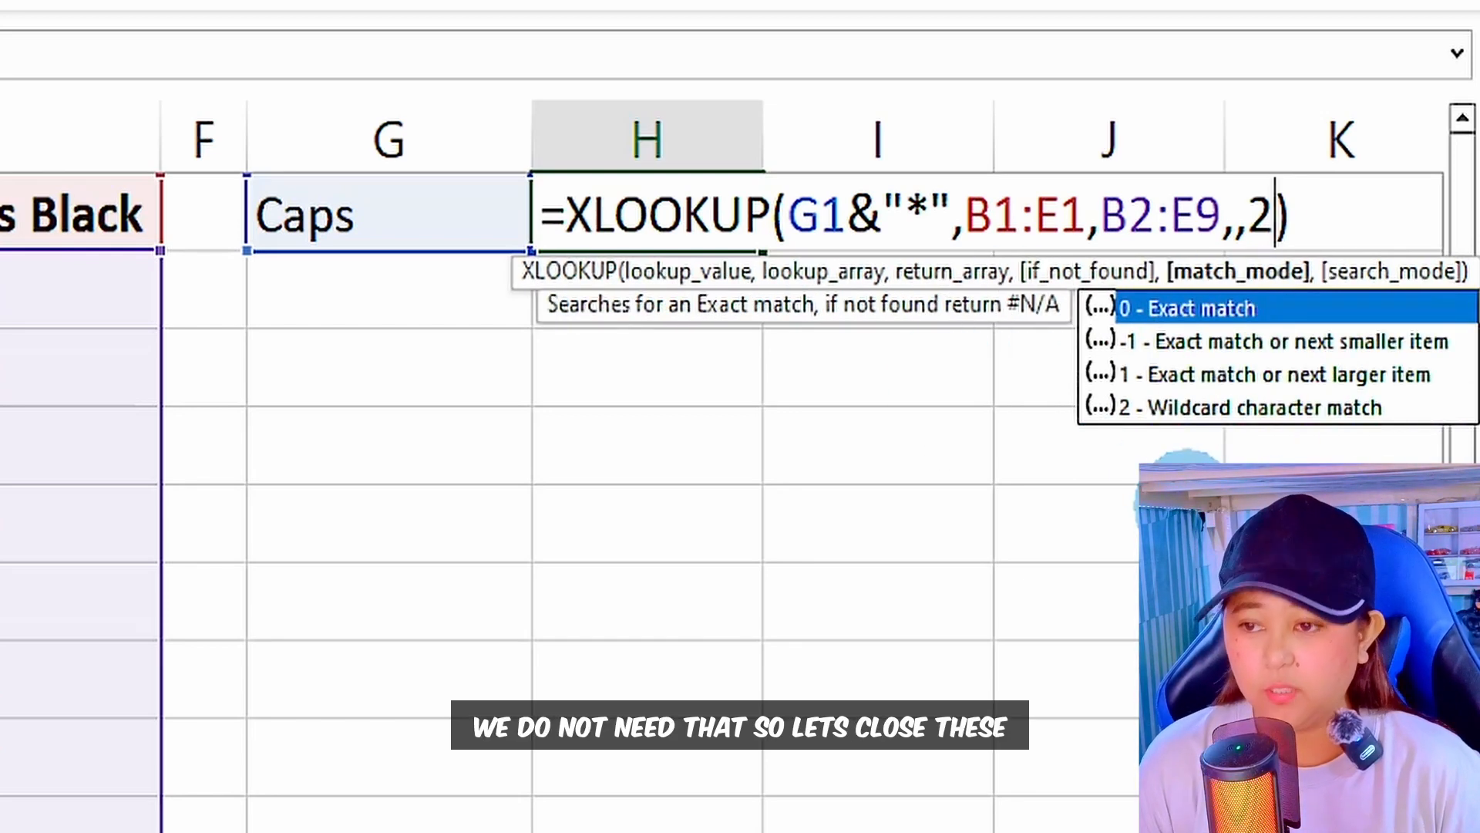
left_click(1292, 223)
key("Return")
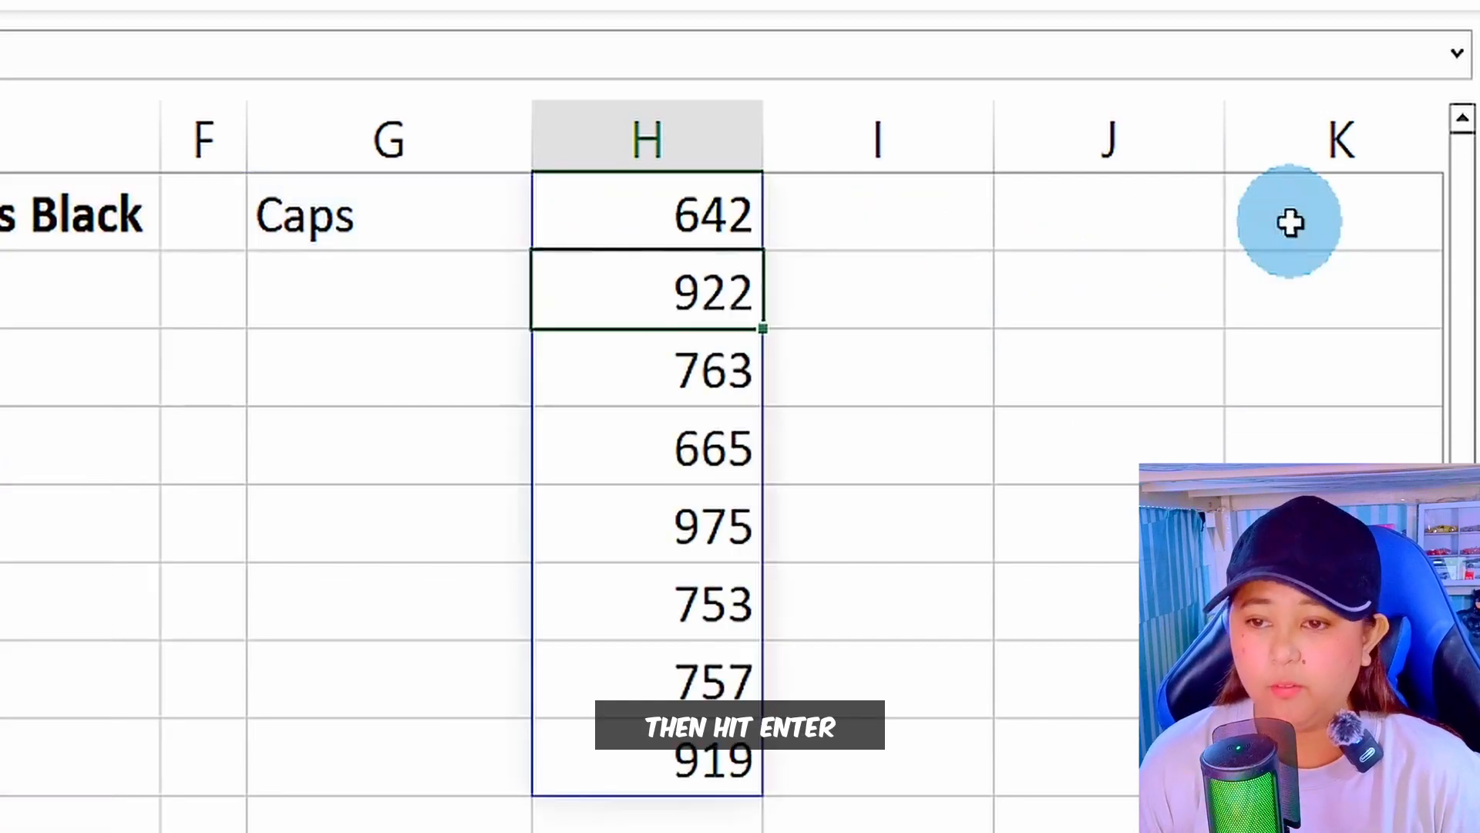
Compare the values returned from H1 downward with the Caps Black column.
left_click(690, 231)
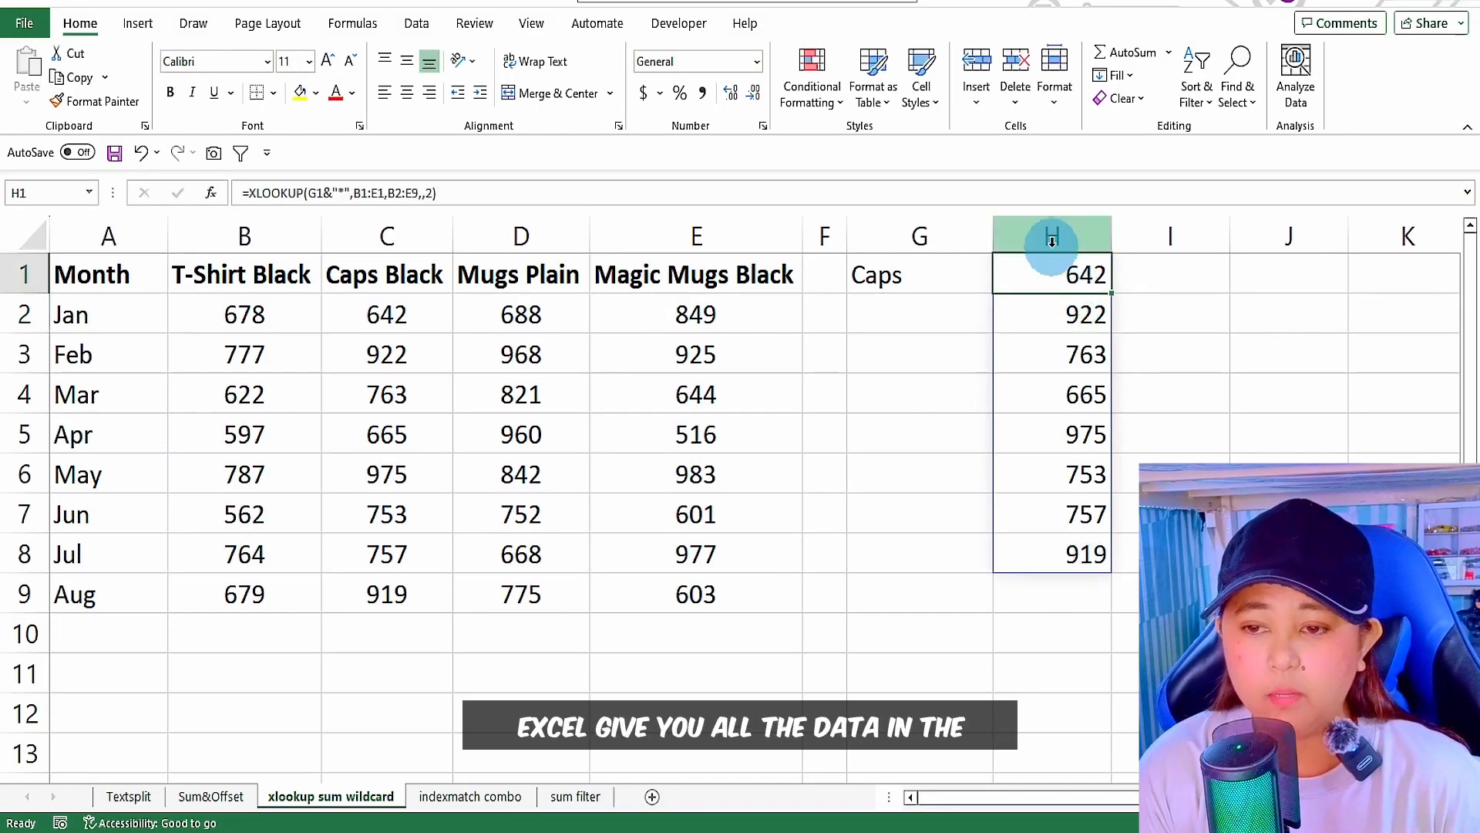
left_click_drag(380, 310, 383, 582)
left_click(422, 269)
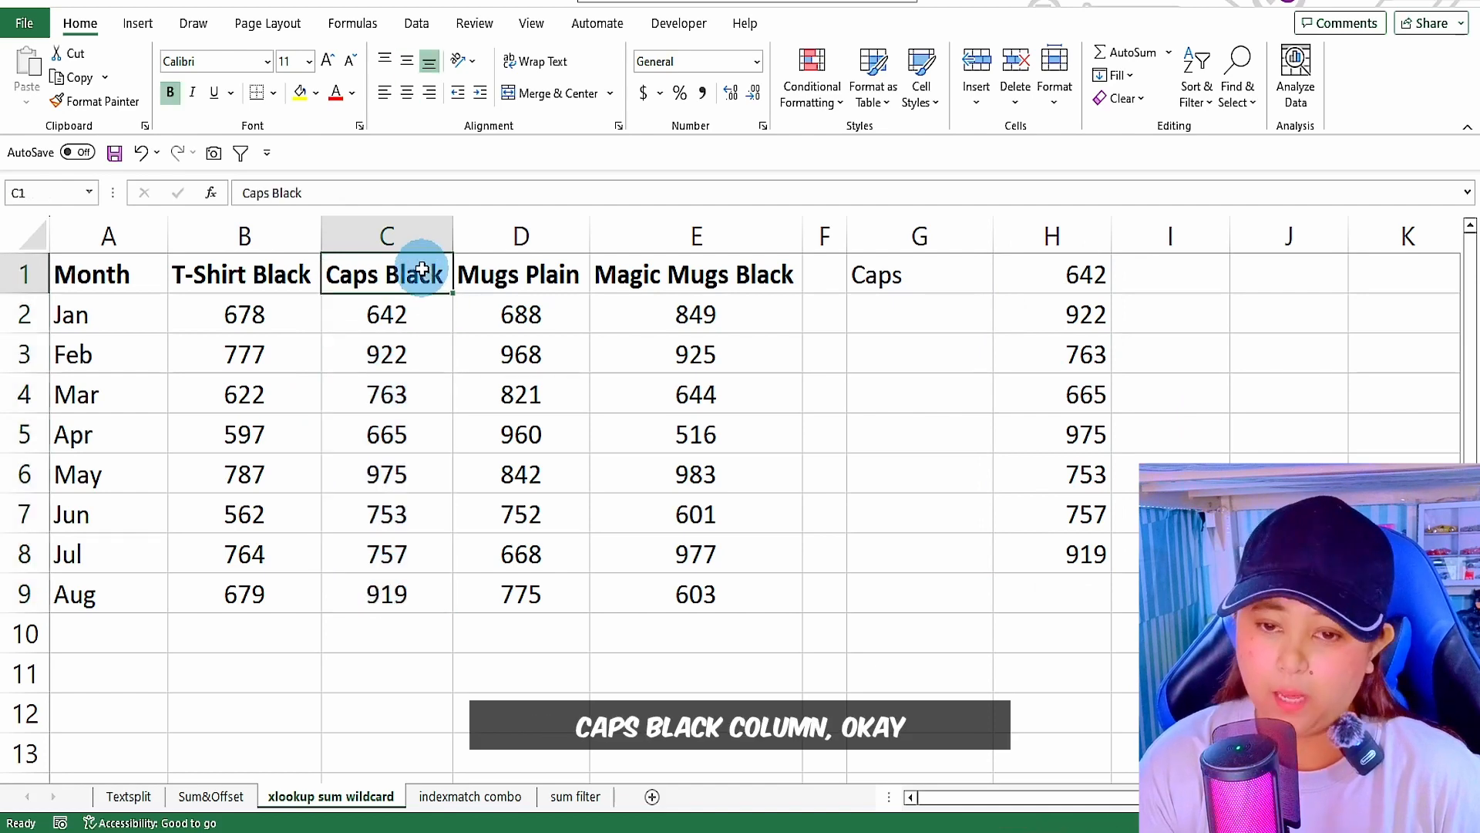
Choose Magic Mugs as the product in G1 and compare the returned values with the Magic Mugs Black column.
left_click(975, 278)
left_click(1001, 283)
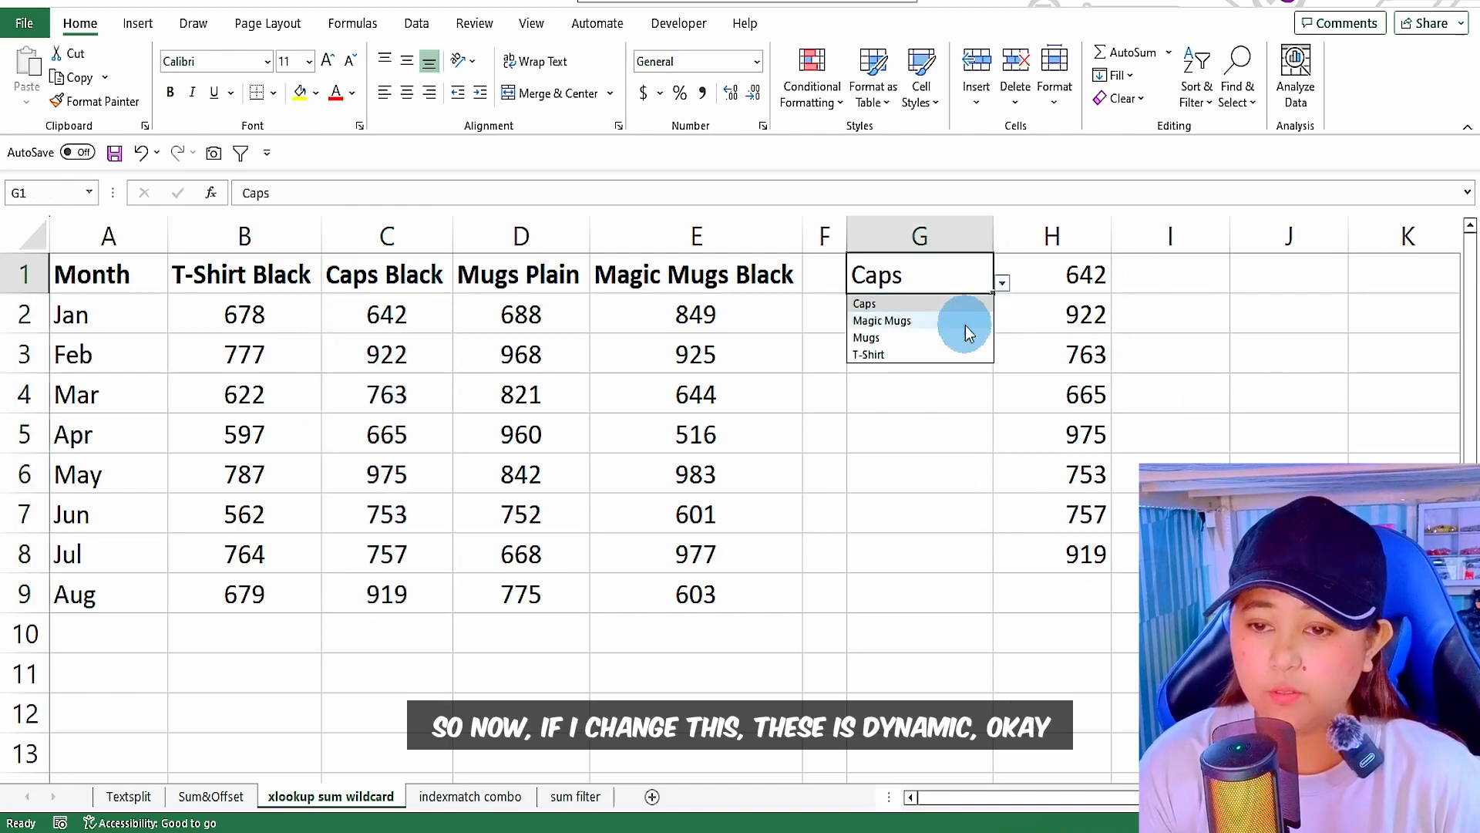
left_click(901, 324)
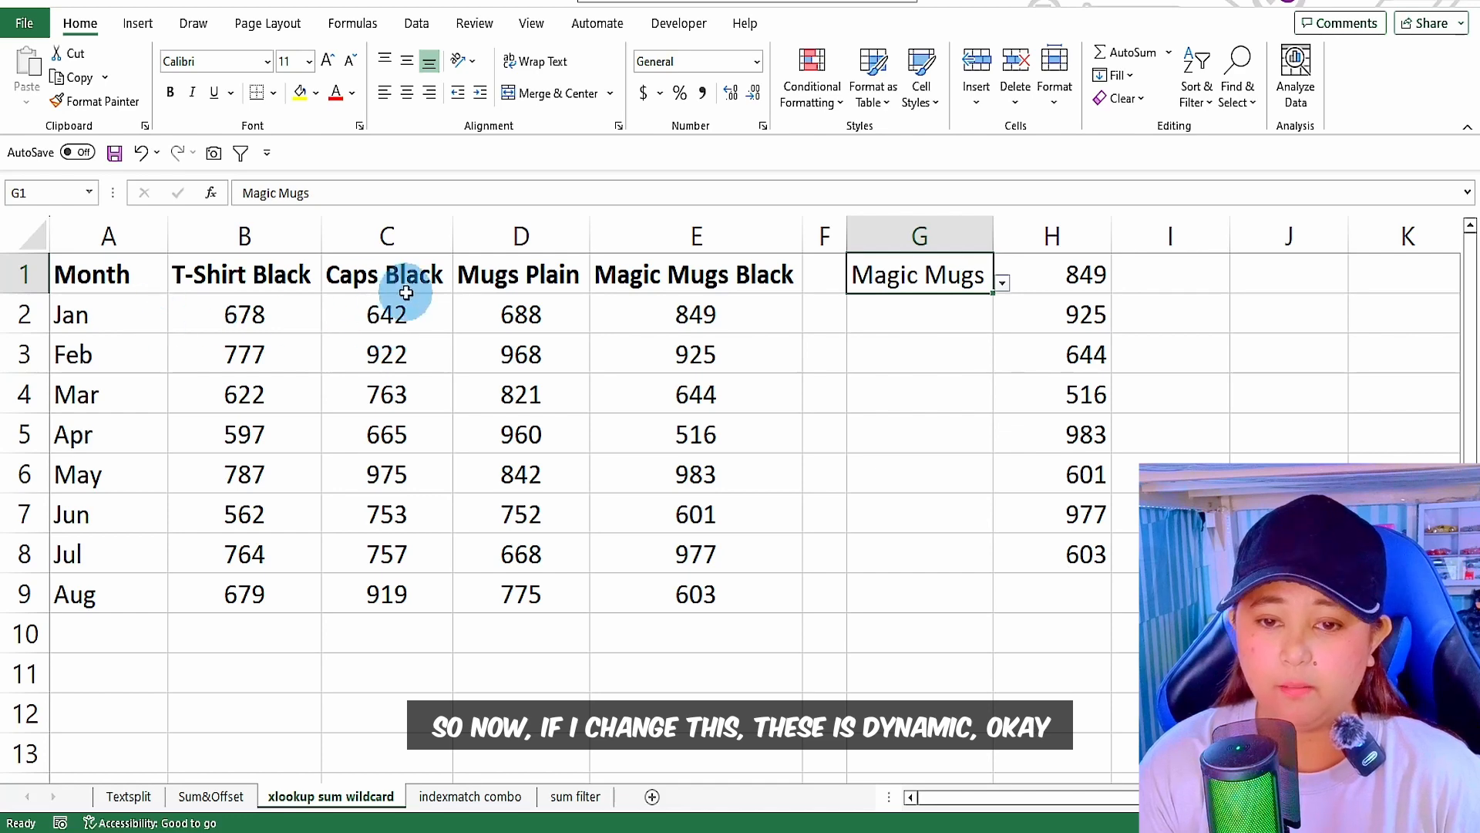
left_click(704, 277)
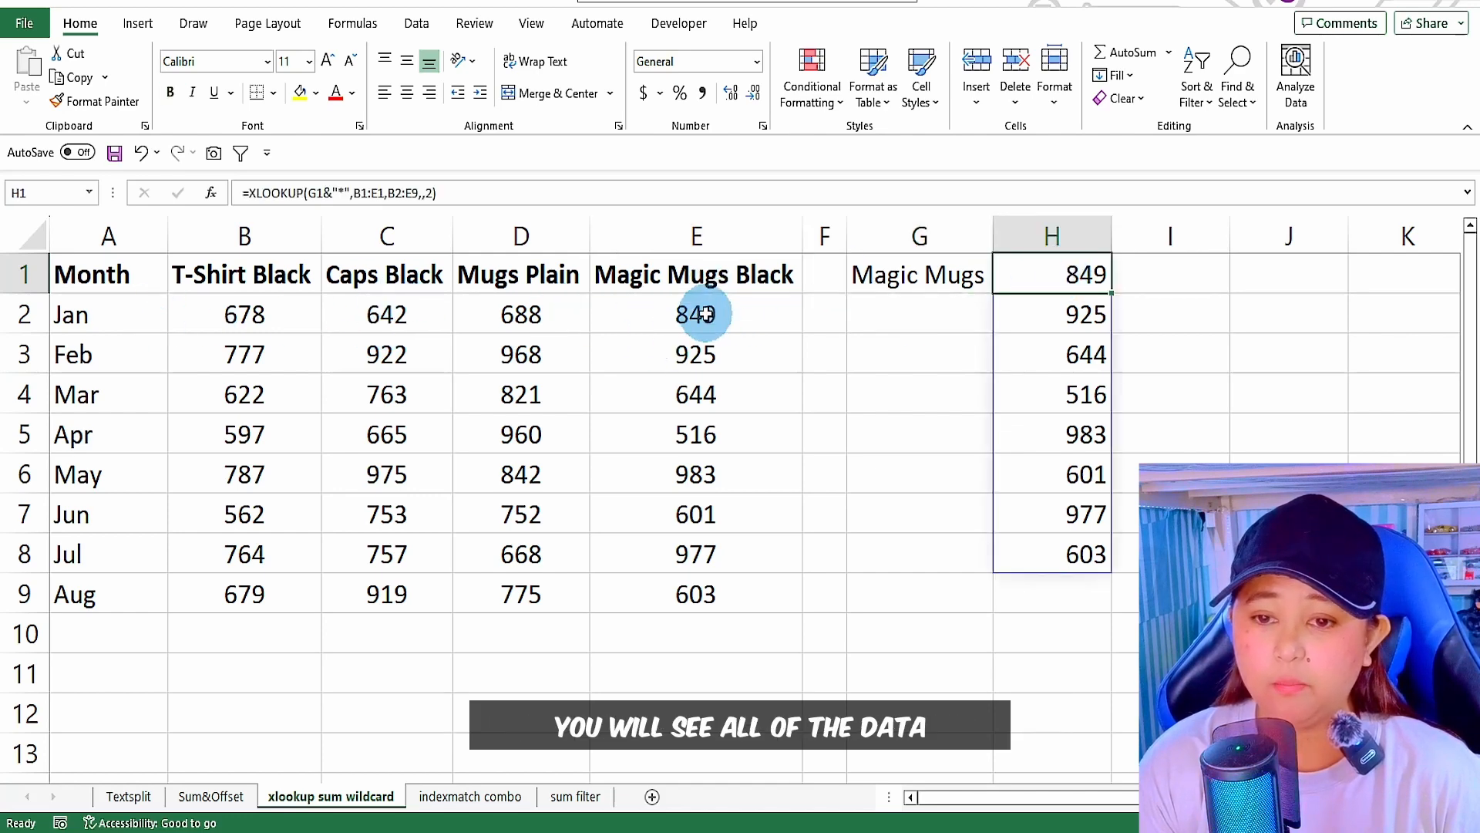
left_click(682, 515)
Wrap the H1 lookup in SUM so the formula reads =SUM(XLOOKUP(G1&"*",B1:E1,B2:E9,,2)).
left_click(1038, 271)
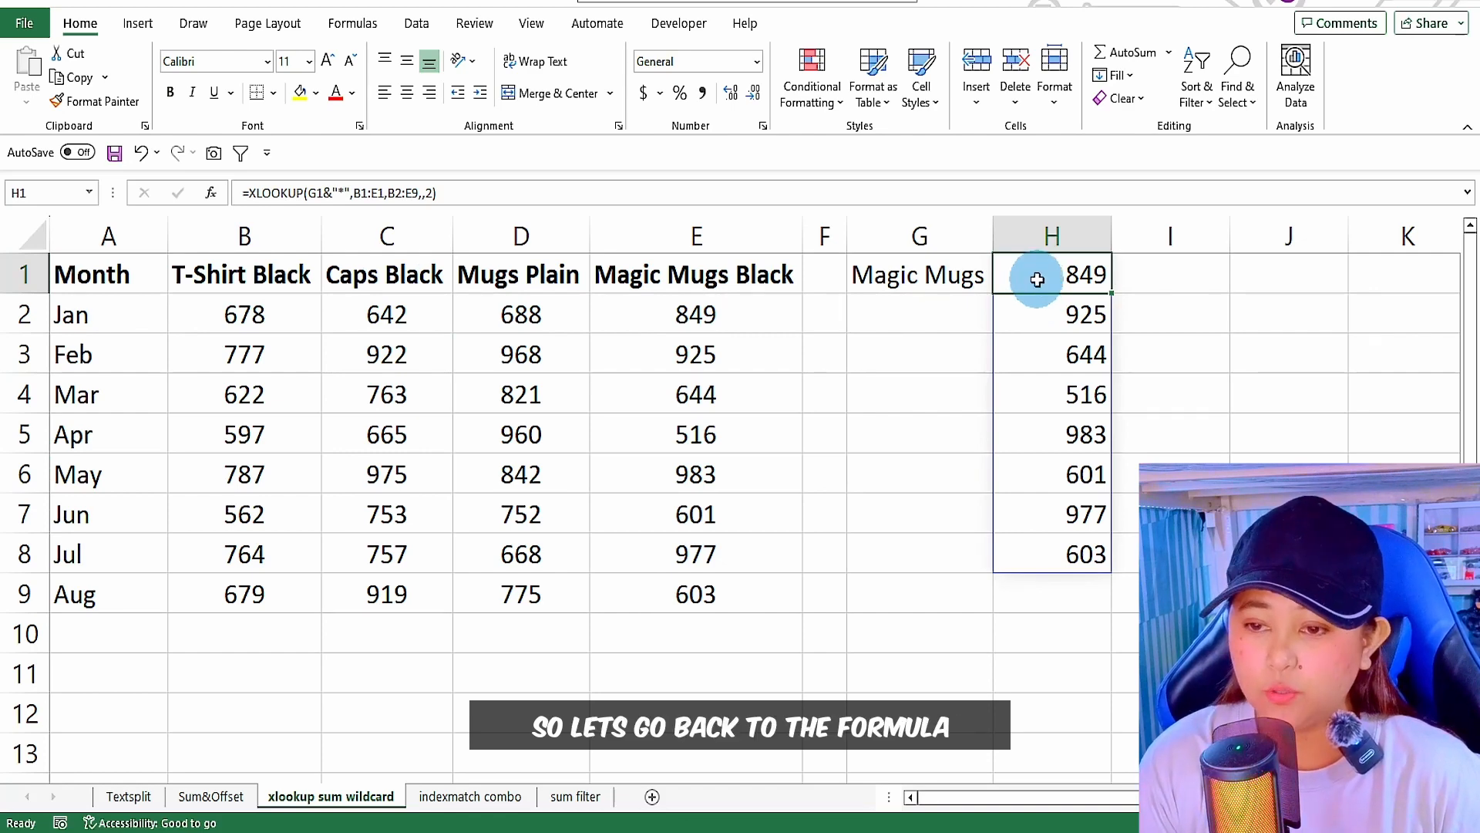
double_click(1033, 276)
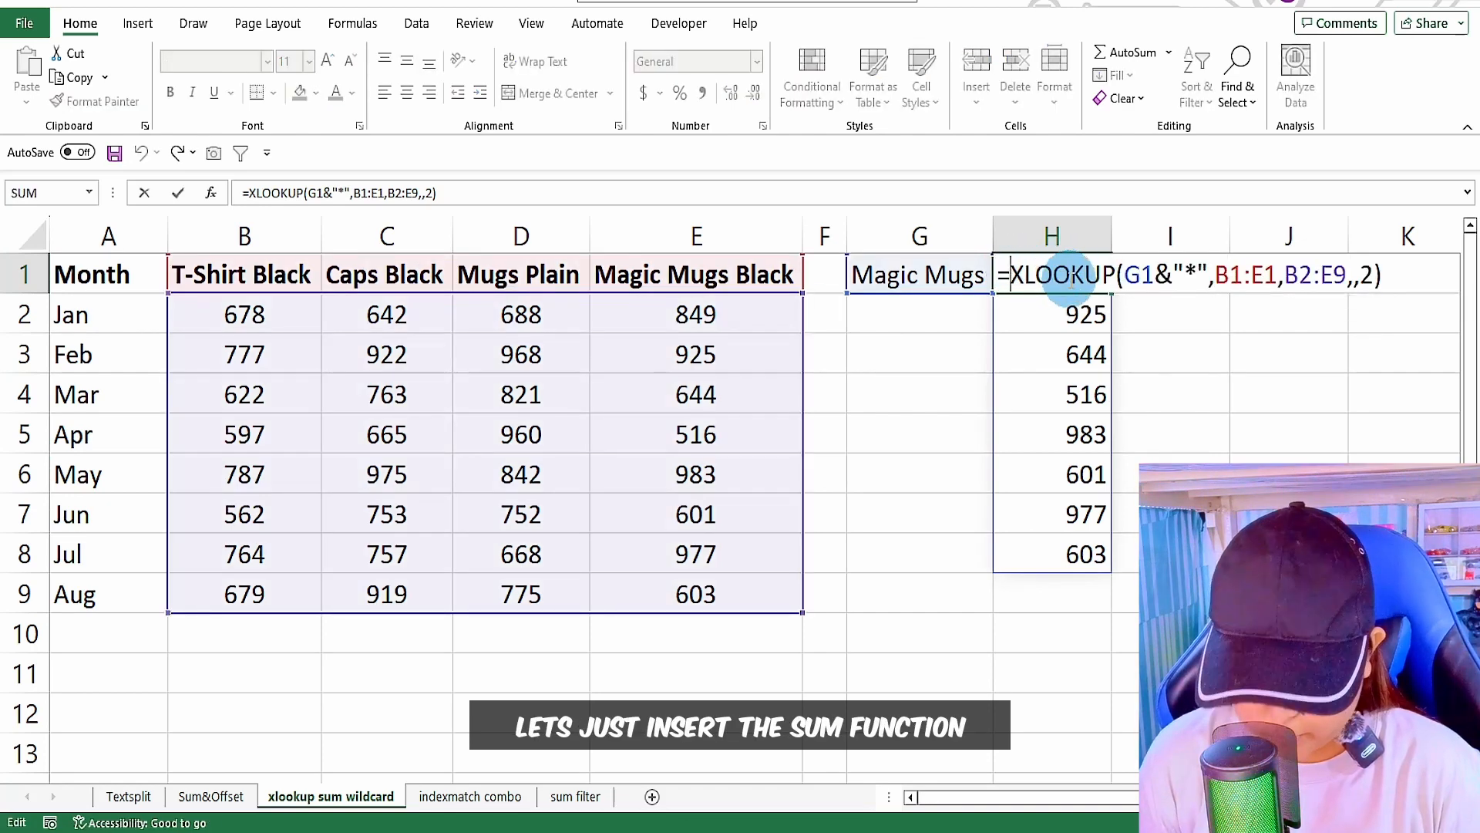
type("sum(")
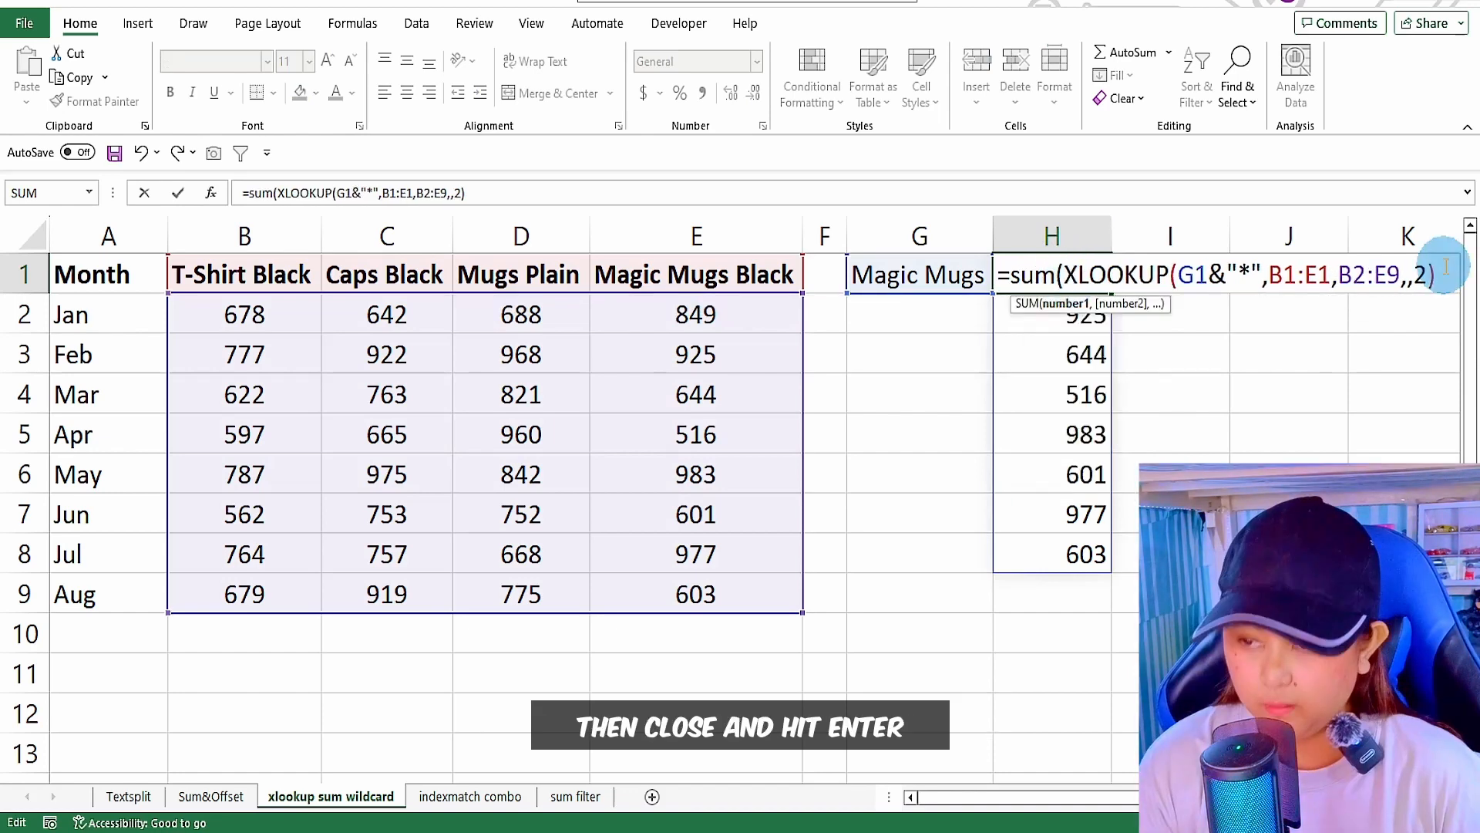
left_click(1446, 266)
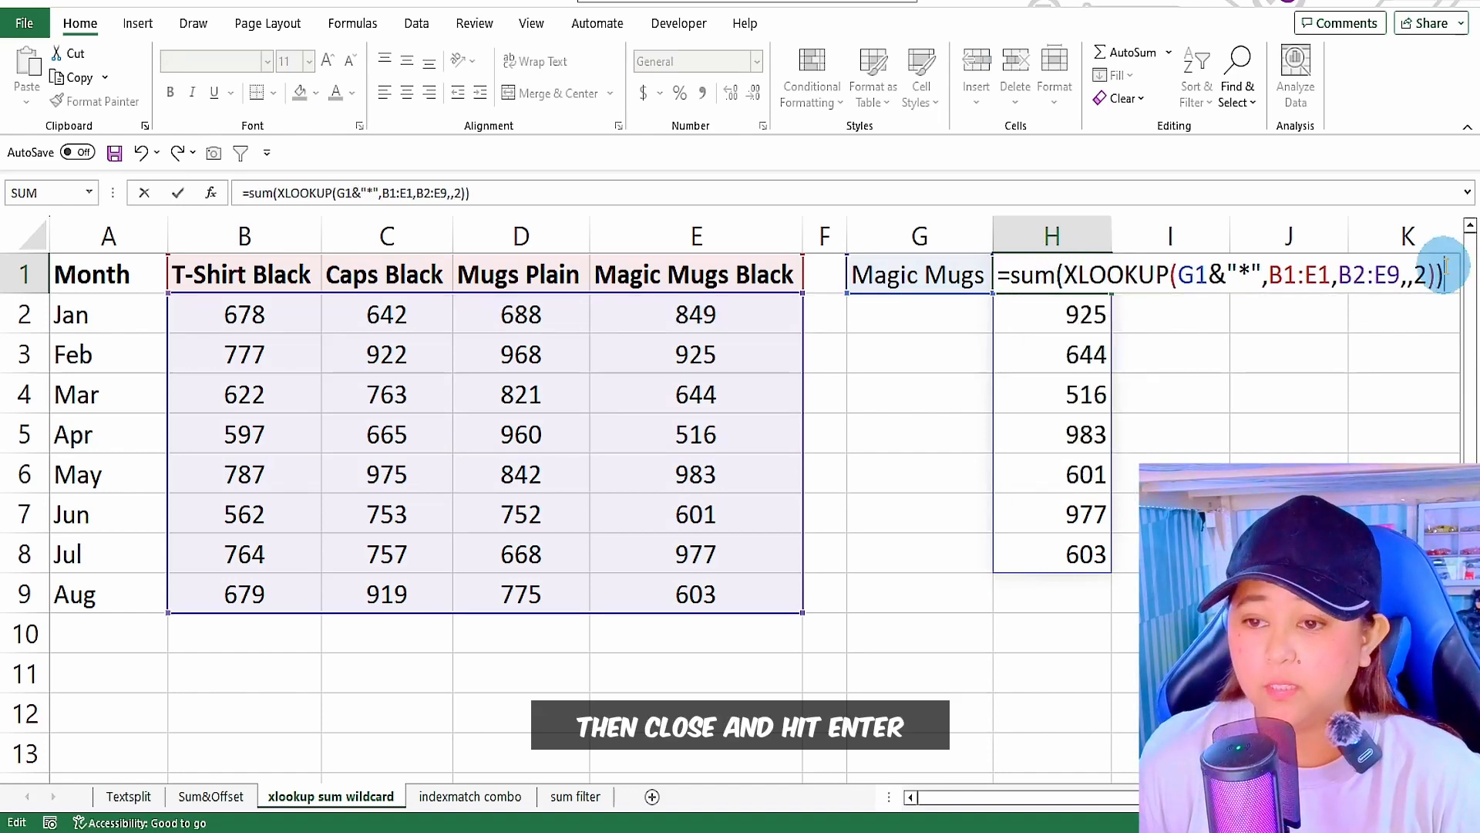
type(")")
key("Return")
left_click(1064, 278)
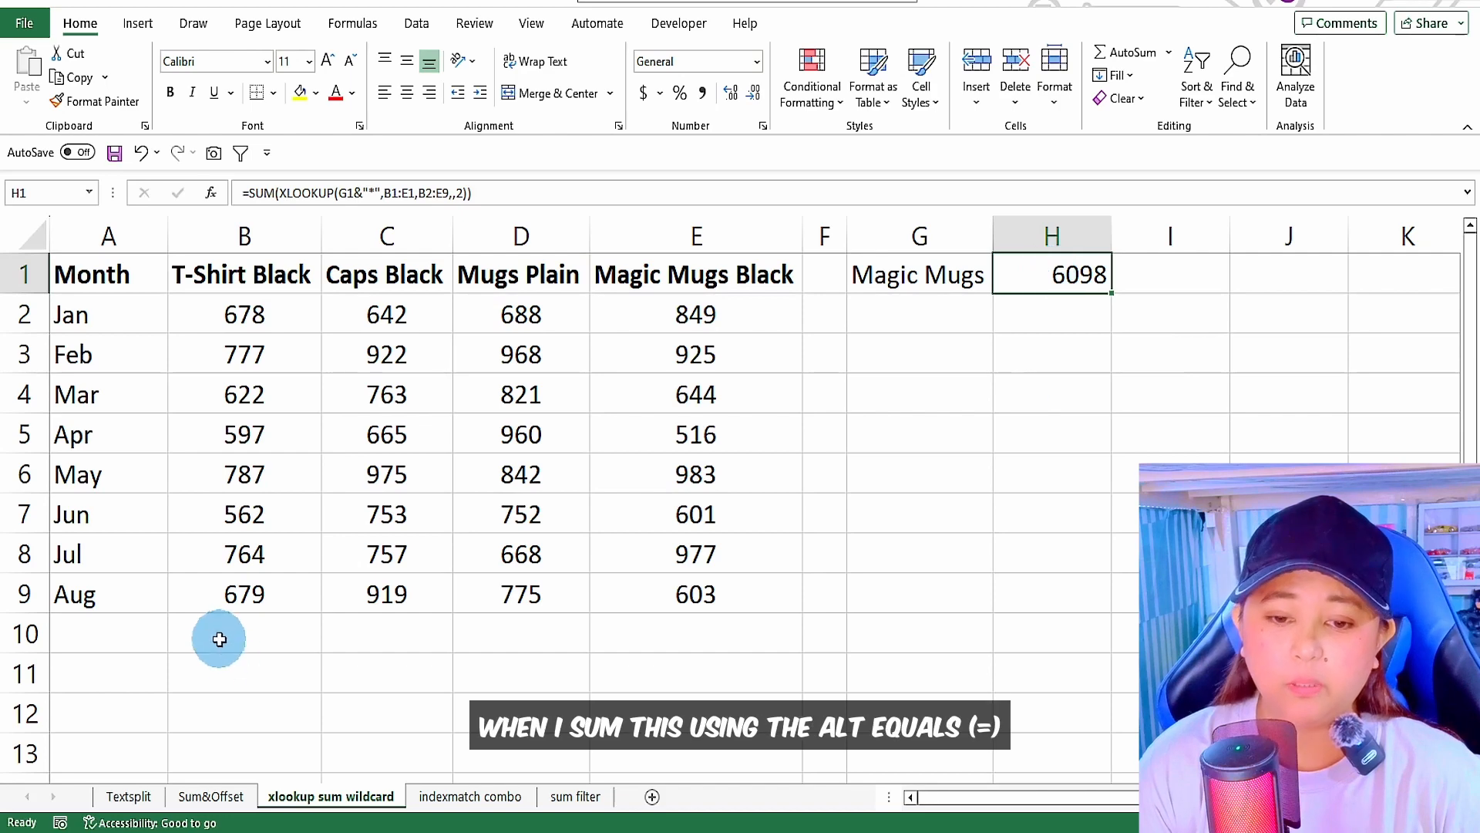
AutoSum the four product columns into B10:E10 and compare the Magic Mugs Black total with H1.
left_click_drag(220, 639, 653, 628)
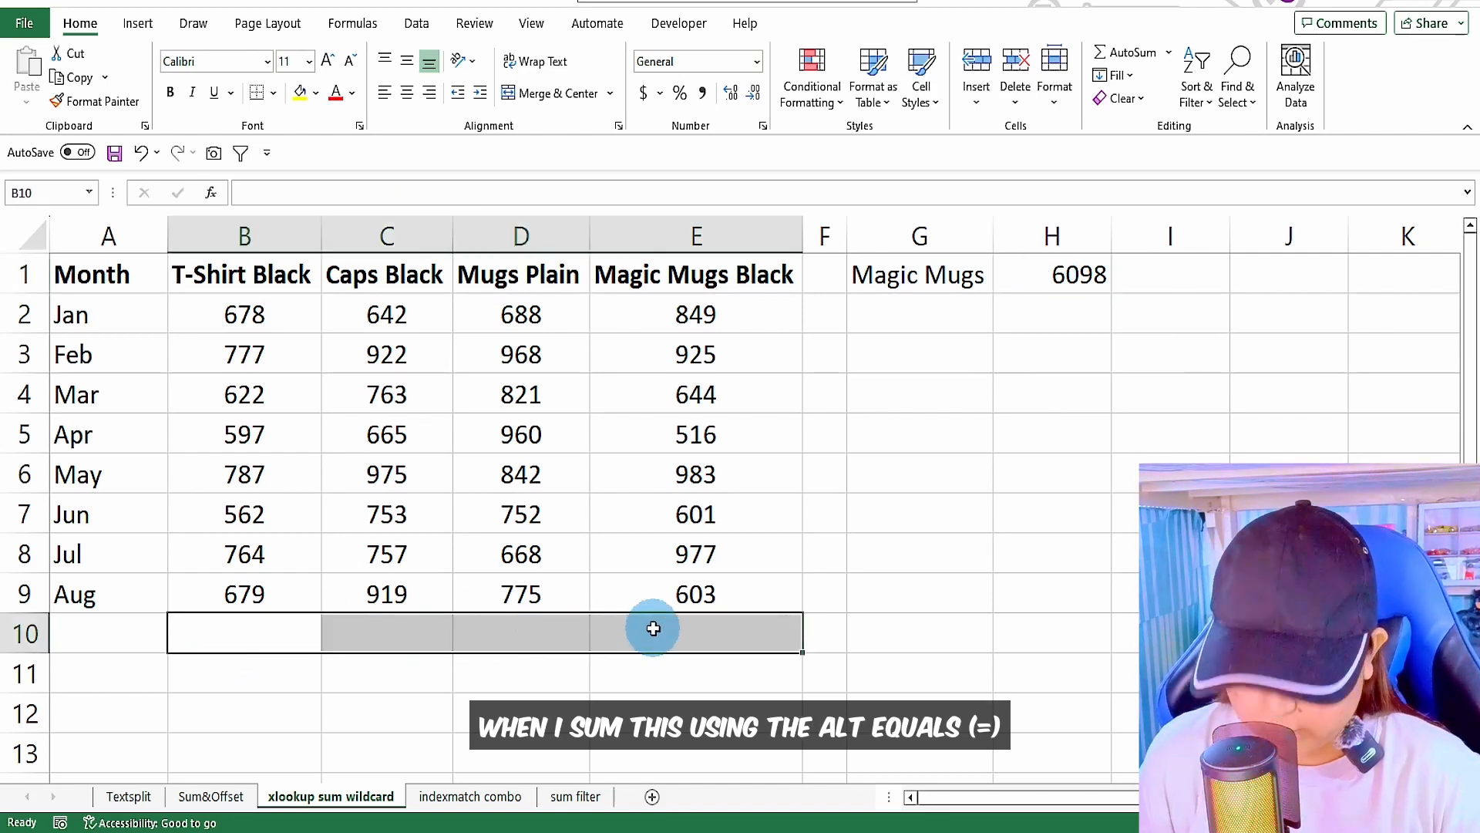
key("alt+equal")
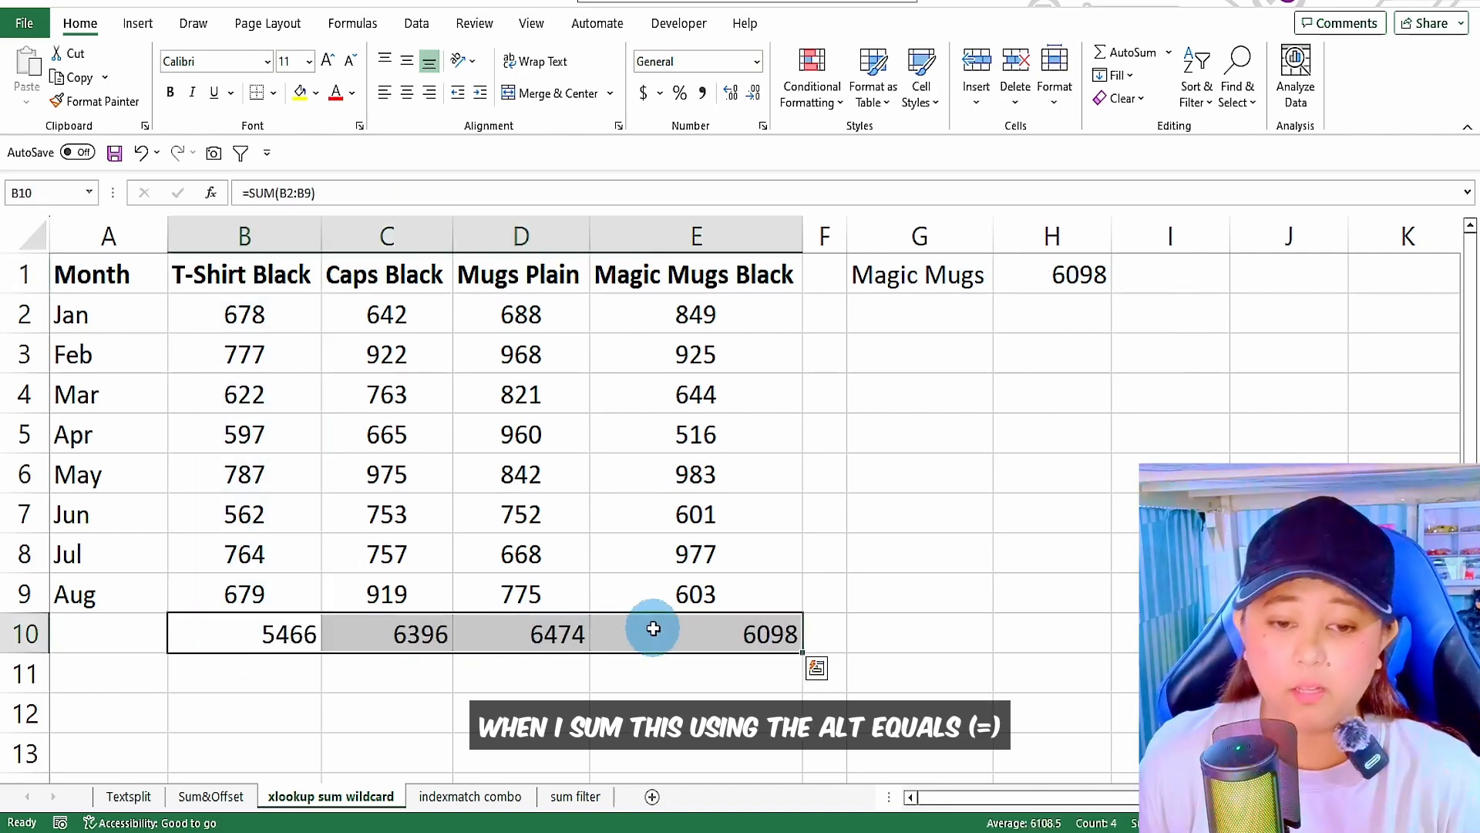
left_click(769, 641)
left_click(1056, 279)
left_click(744, 630)
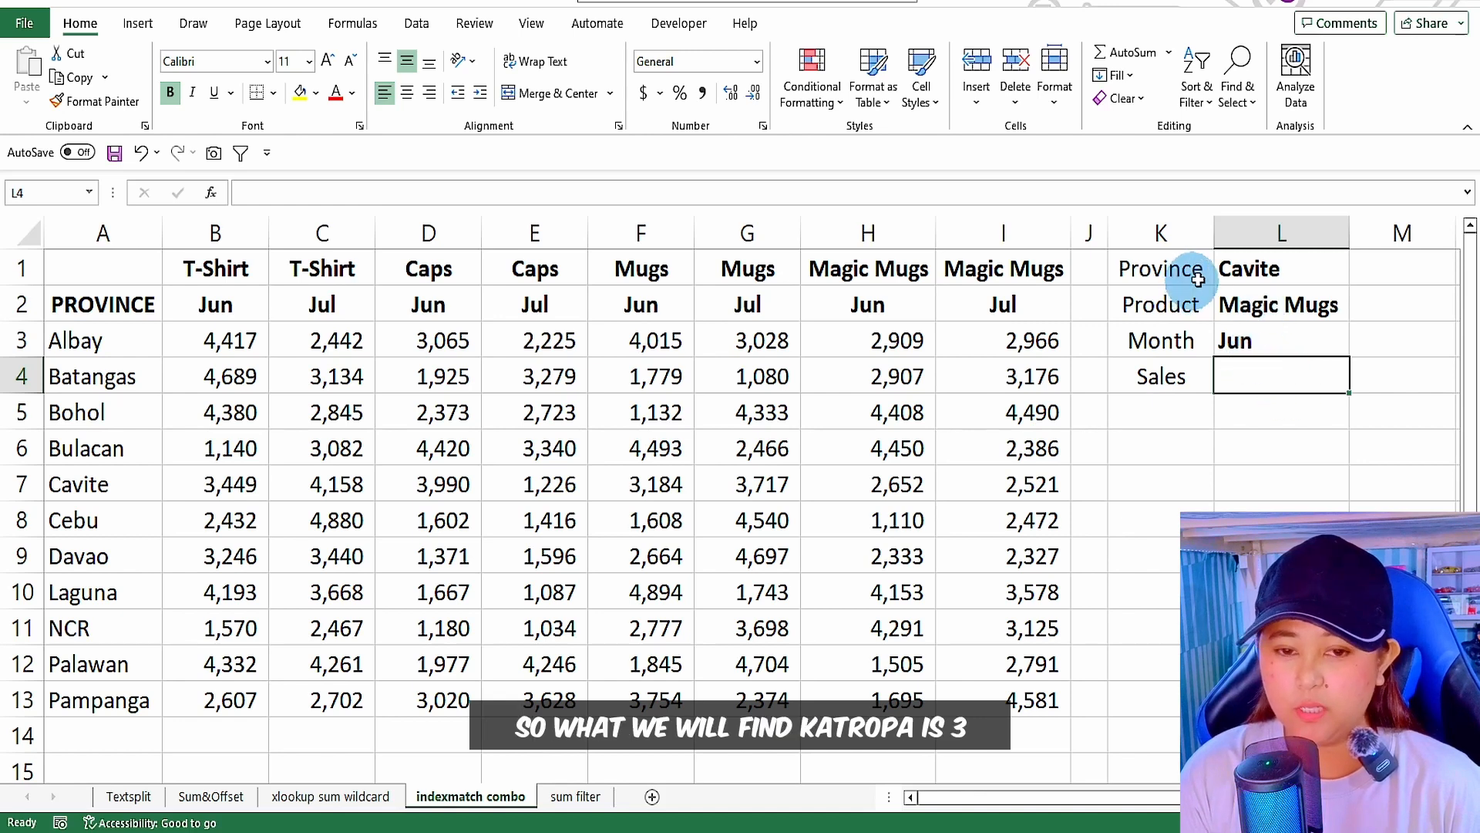
Examine the province, product and month criteria in L1:L3, the sales figures, the province list and the product headers on the indexmatch combo sheet.
left_click(1262, 339)
left_click(1264, 305)
left_click(1270, 266)
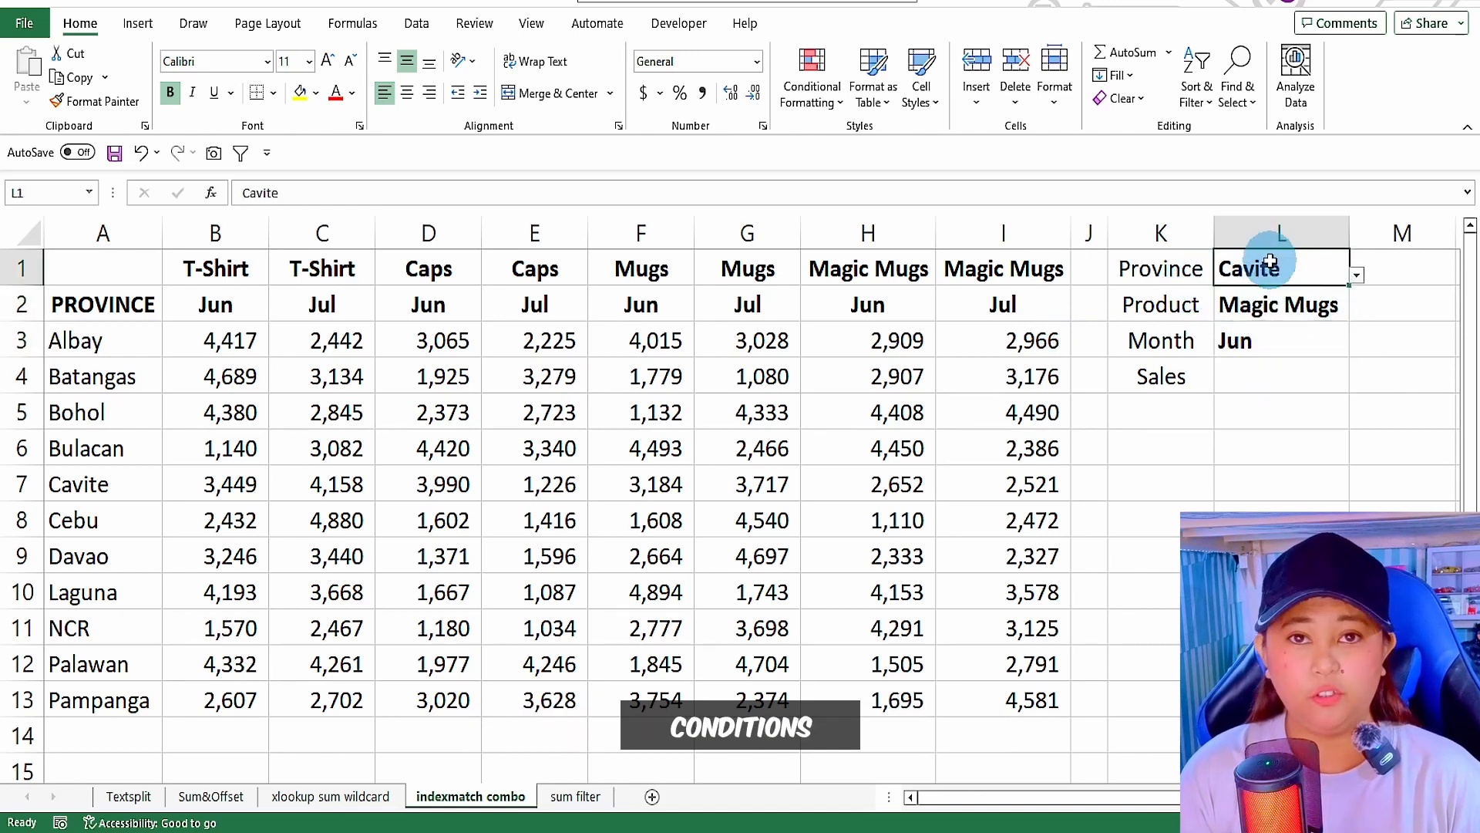
left_click(1274, 300)
left_click(1266, 338)
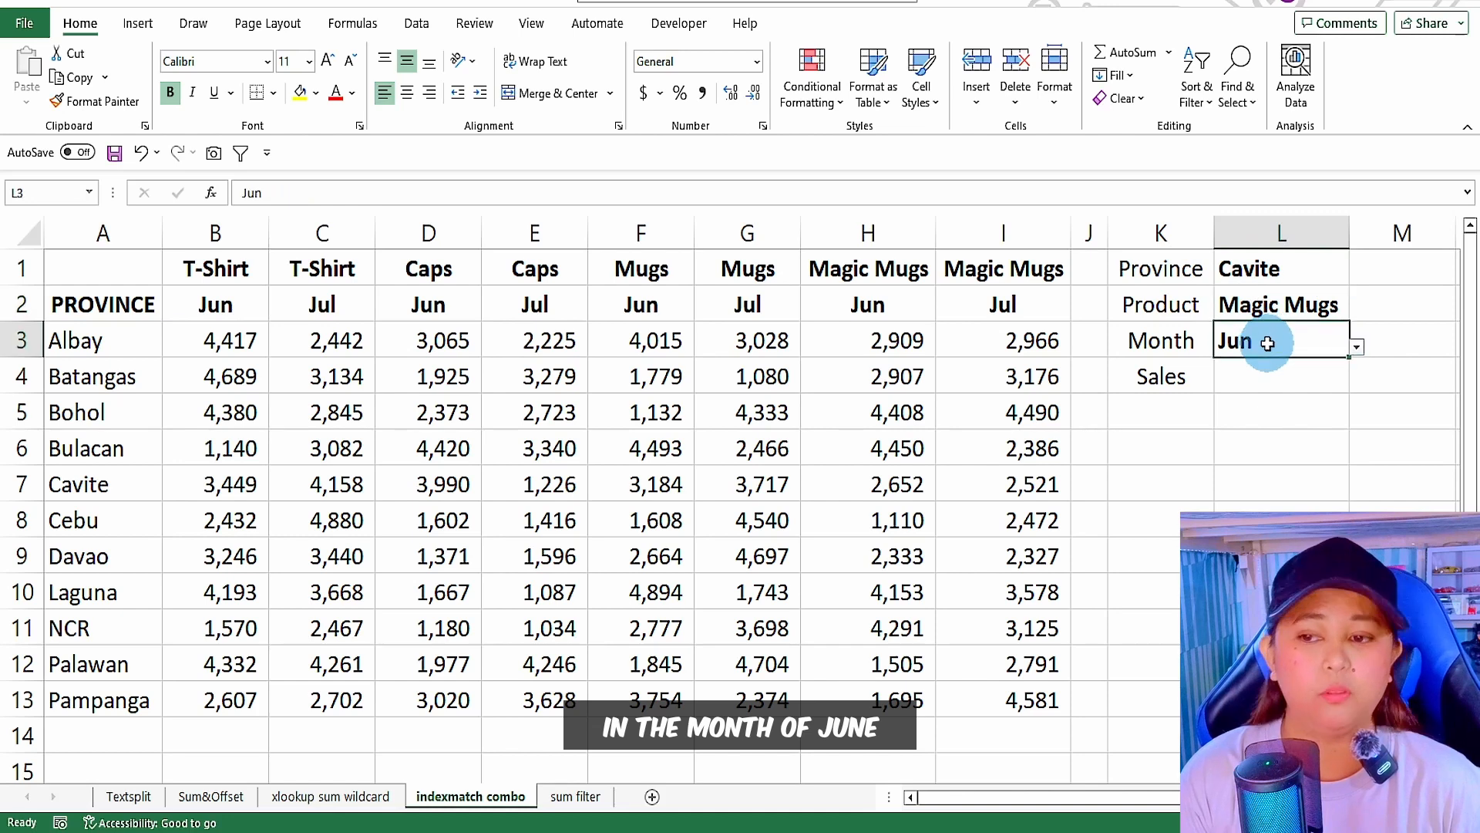
left_click(1280, 380)
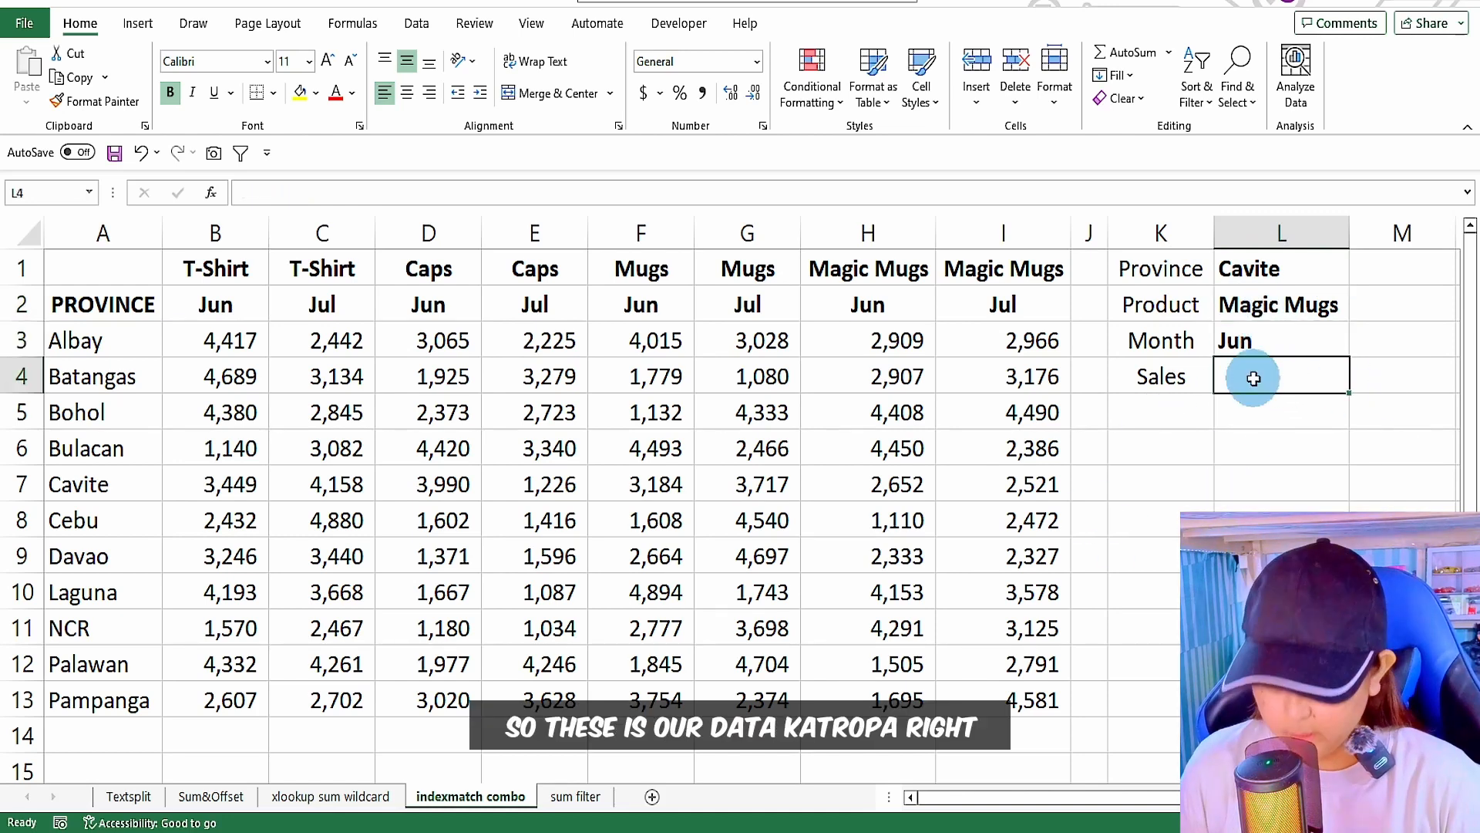
mouse_move(297, 375)
left_mouse_down()
mouse_move(964, 634)
mouse_move(1002, 698)
left_mouse_up()
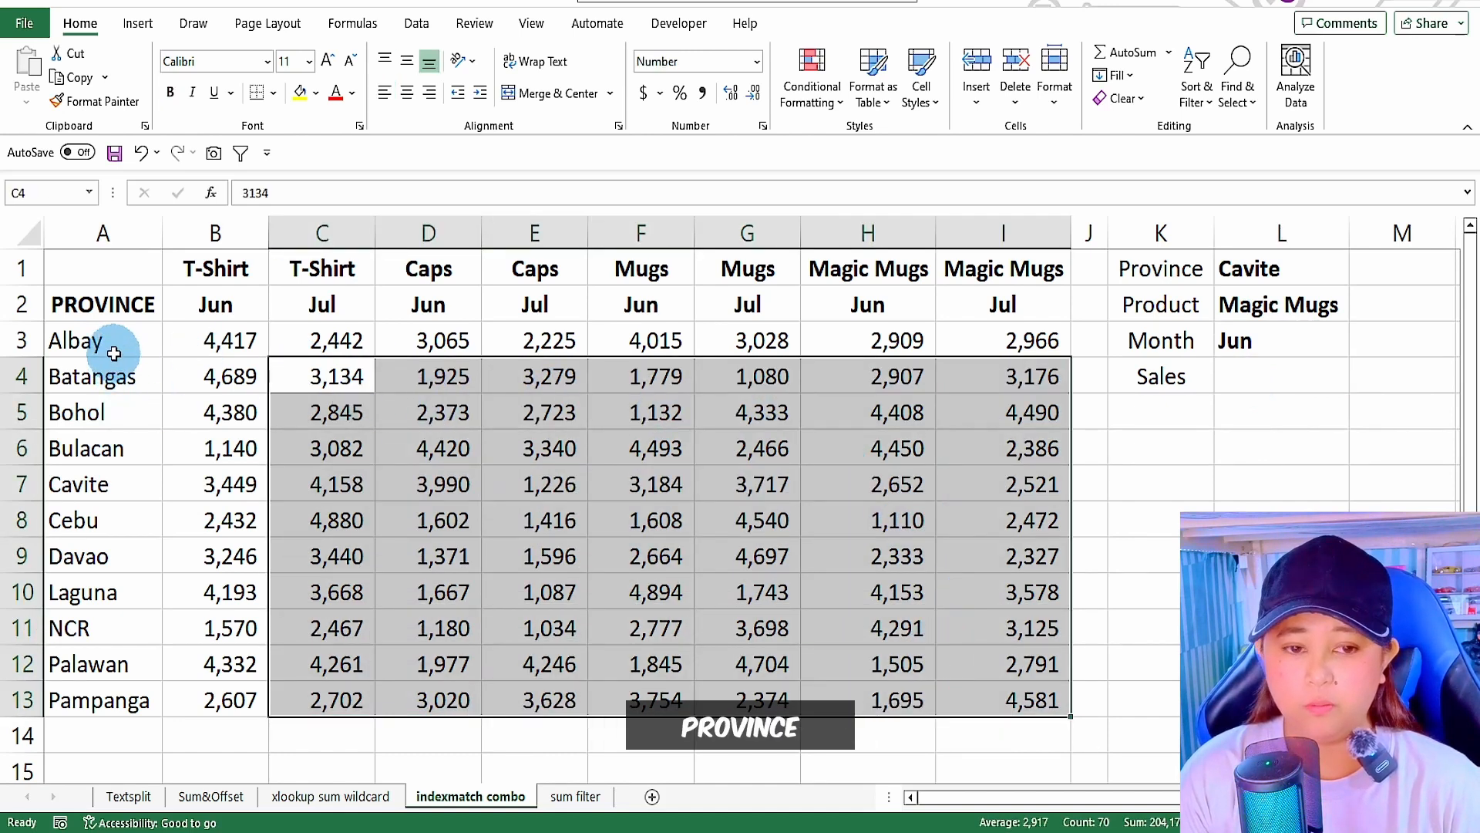
left_click_drag(109, 343, 113, 715)
left_click_drag(215, 270, 534, 265)
Start an INDEX formula in the Sales cell L4 with B3:I13 as the array.
left_click(1252, 378)
type("=inde")
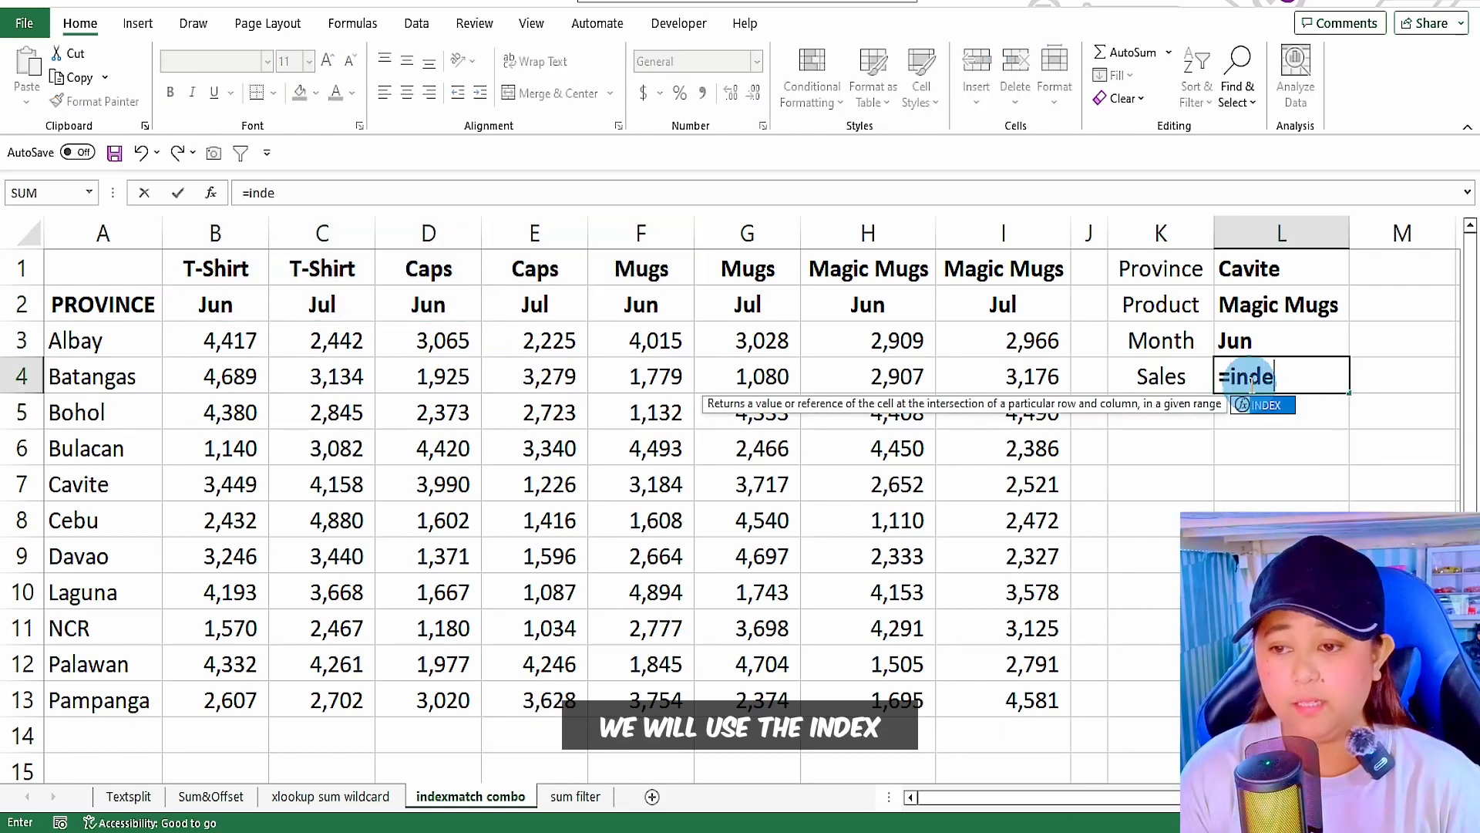
double_click(1268, 405)
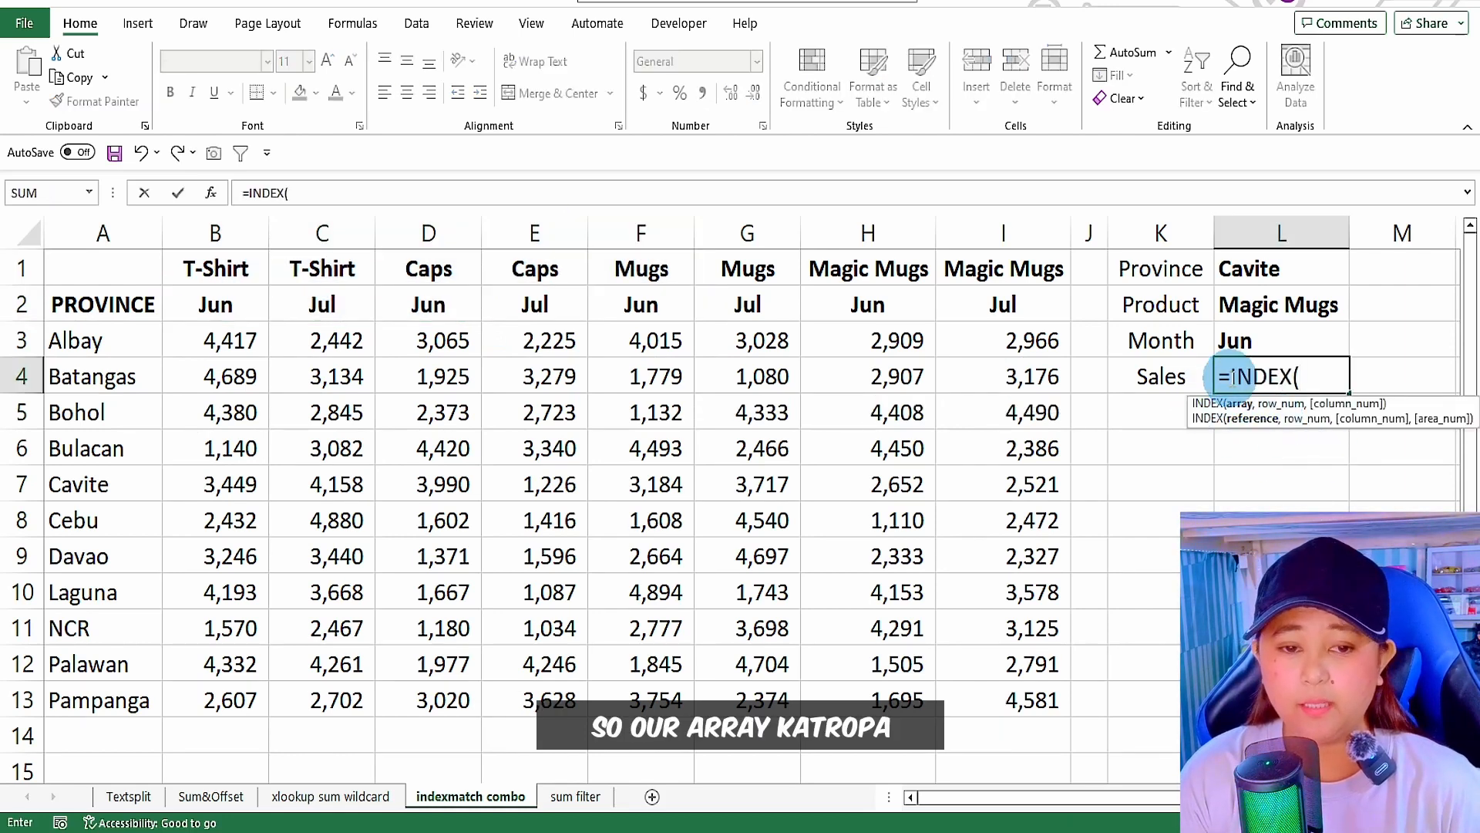
left_click_drag(218, 340, 996, 709)
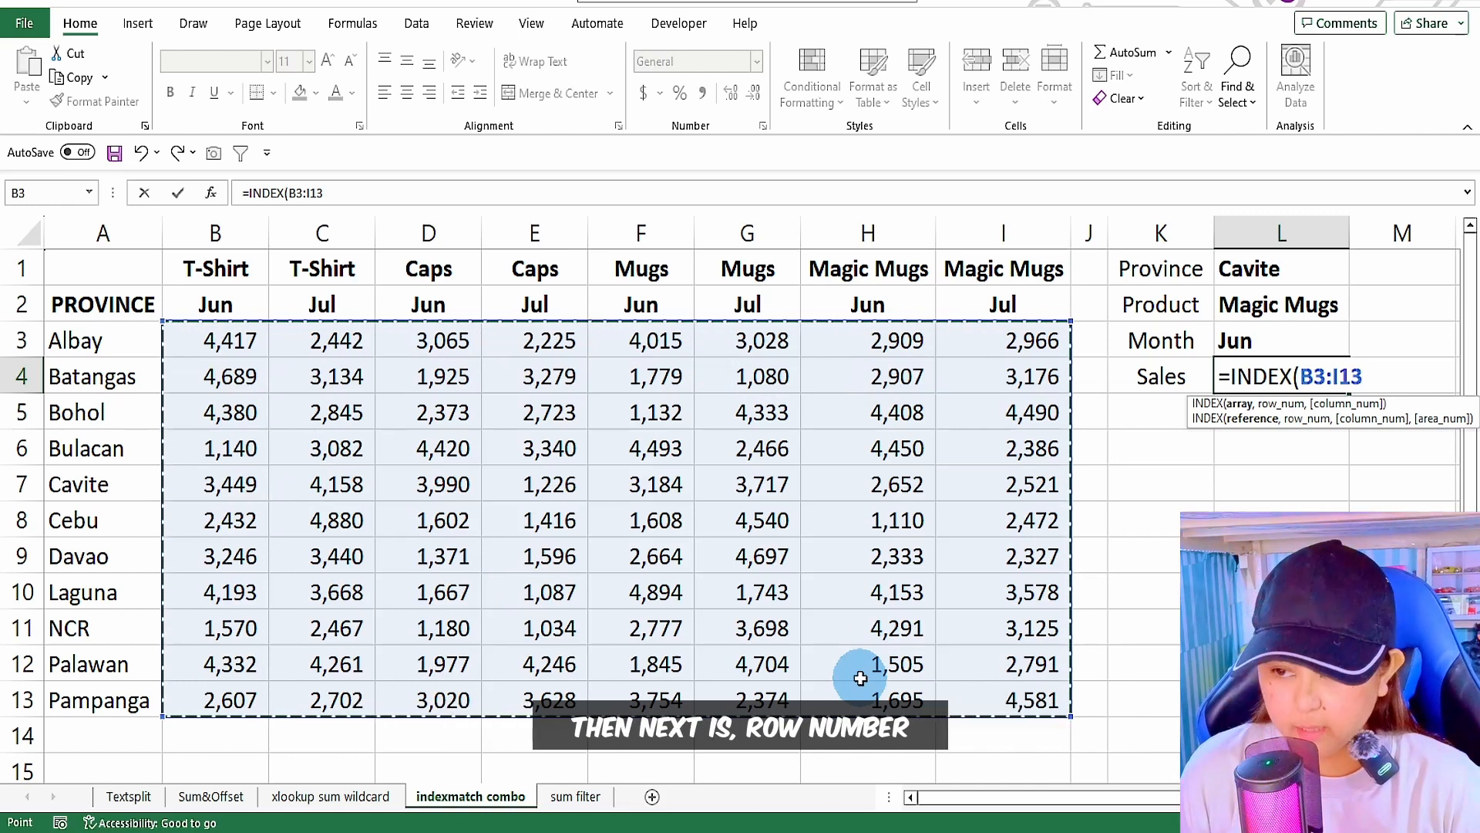
type(",")
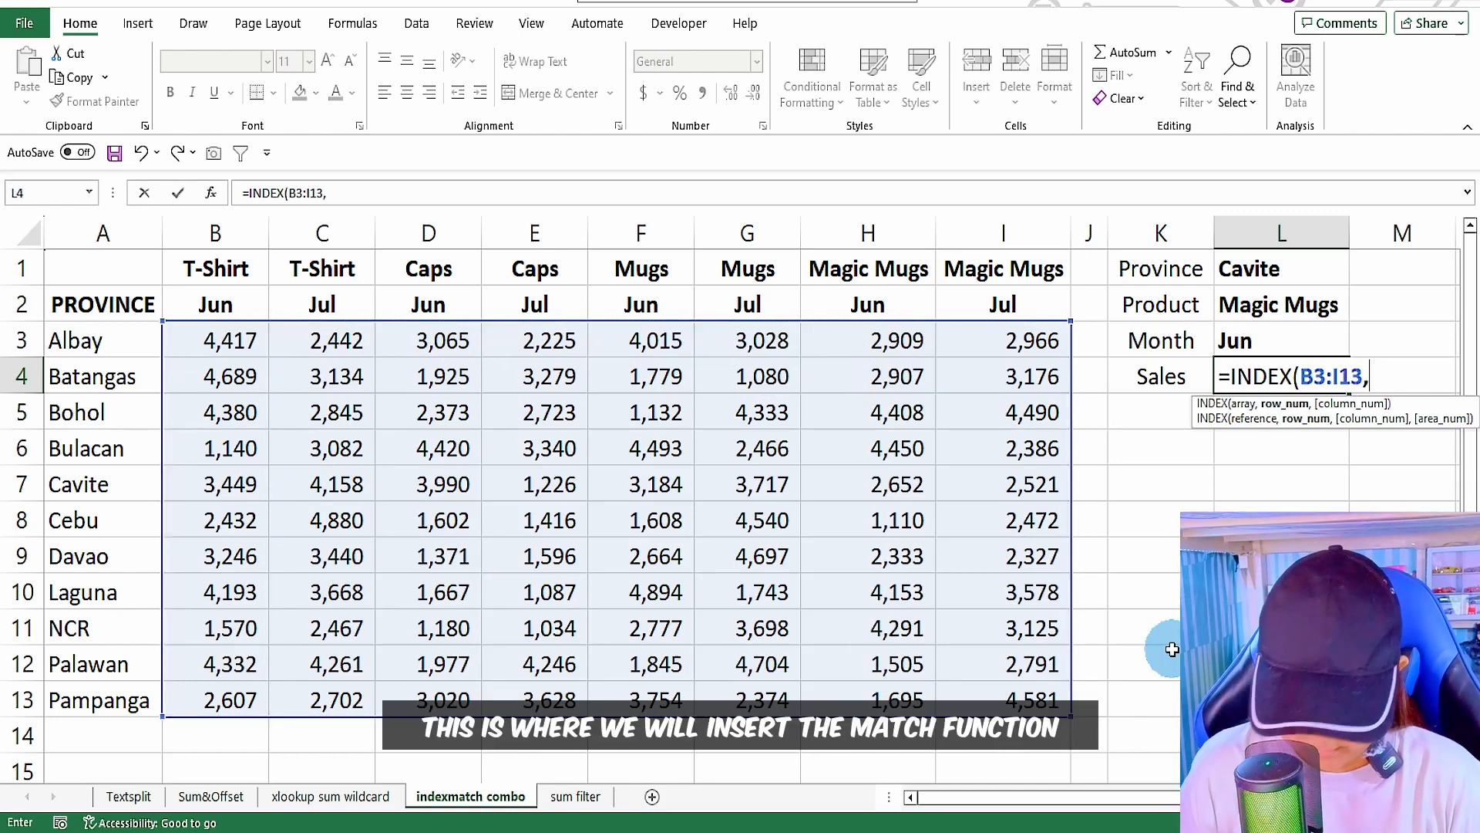
Add MATCH(L1,A3:A13,0) as the row number of the L4 INDEX formula, using exact match for the province.
type("match(")
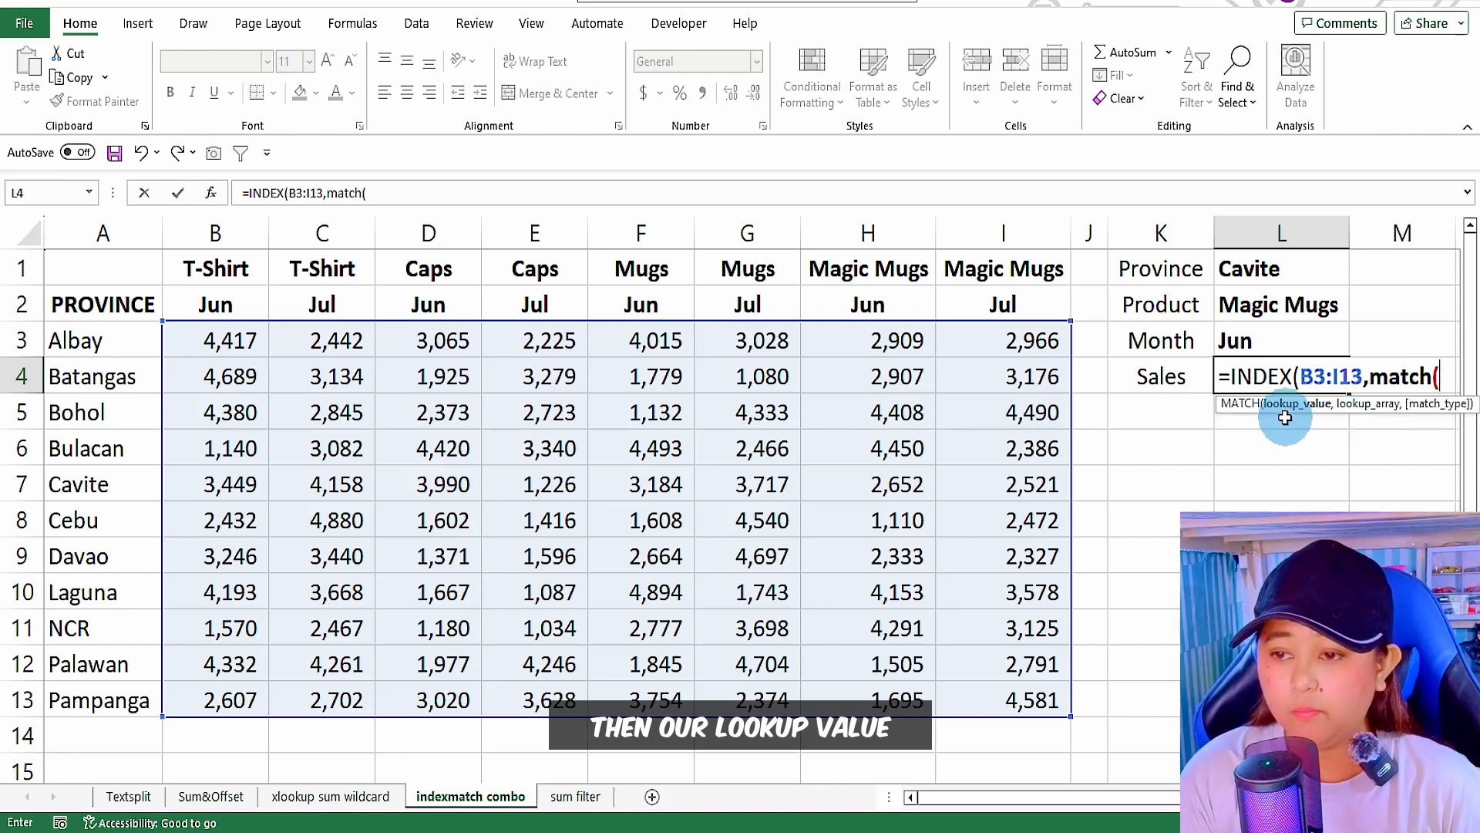
left_click(1269, 272)
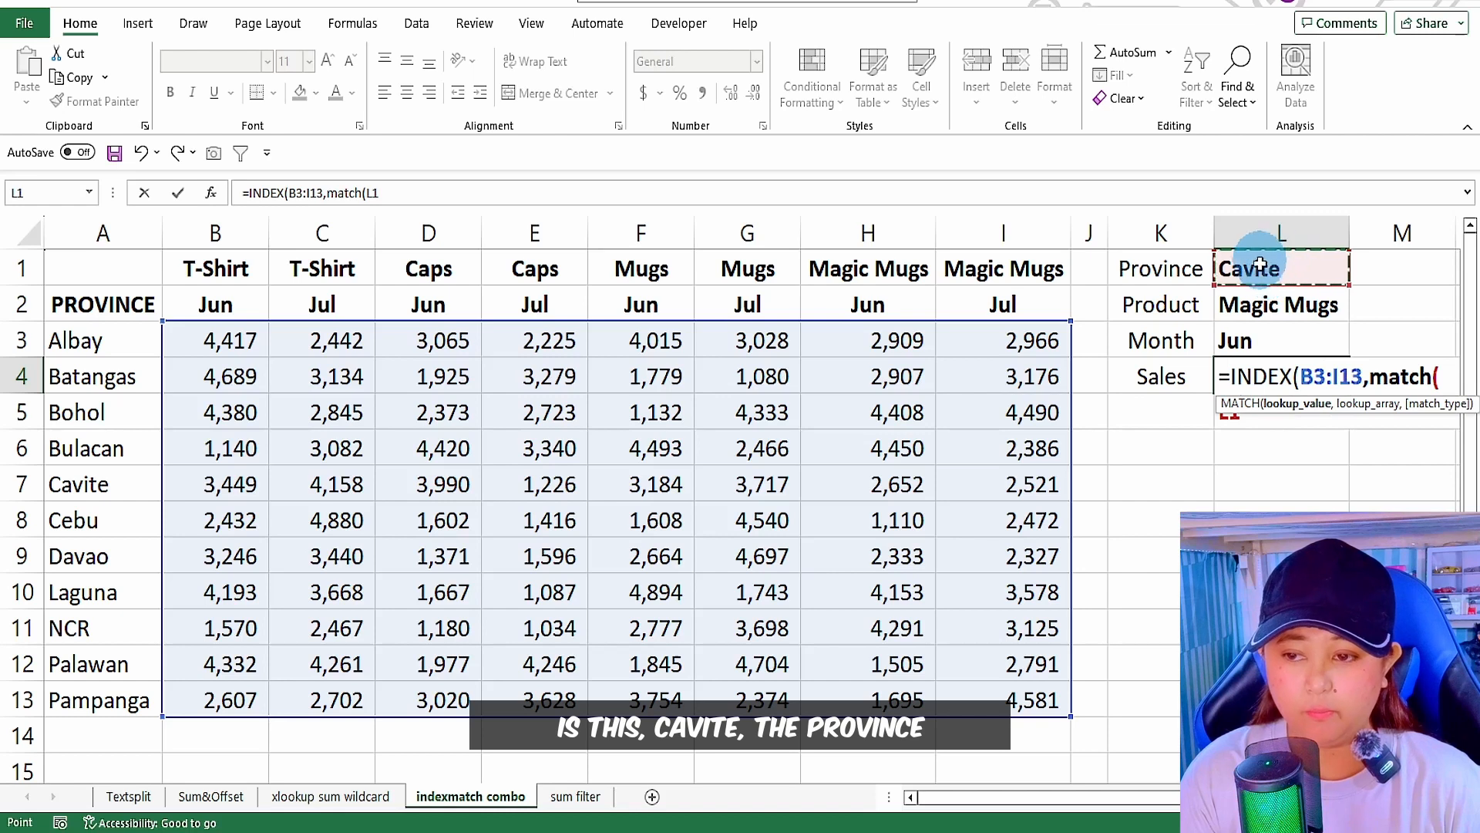
type(",")
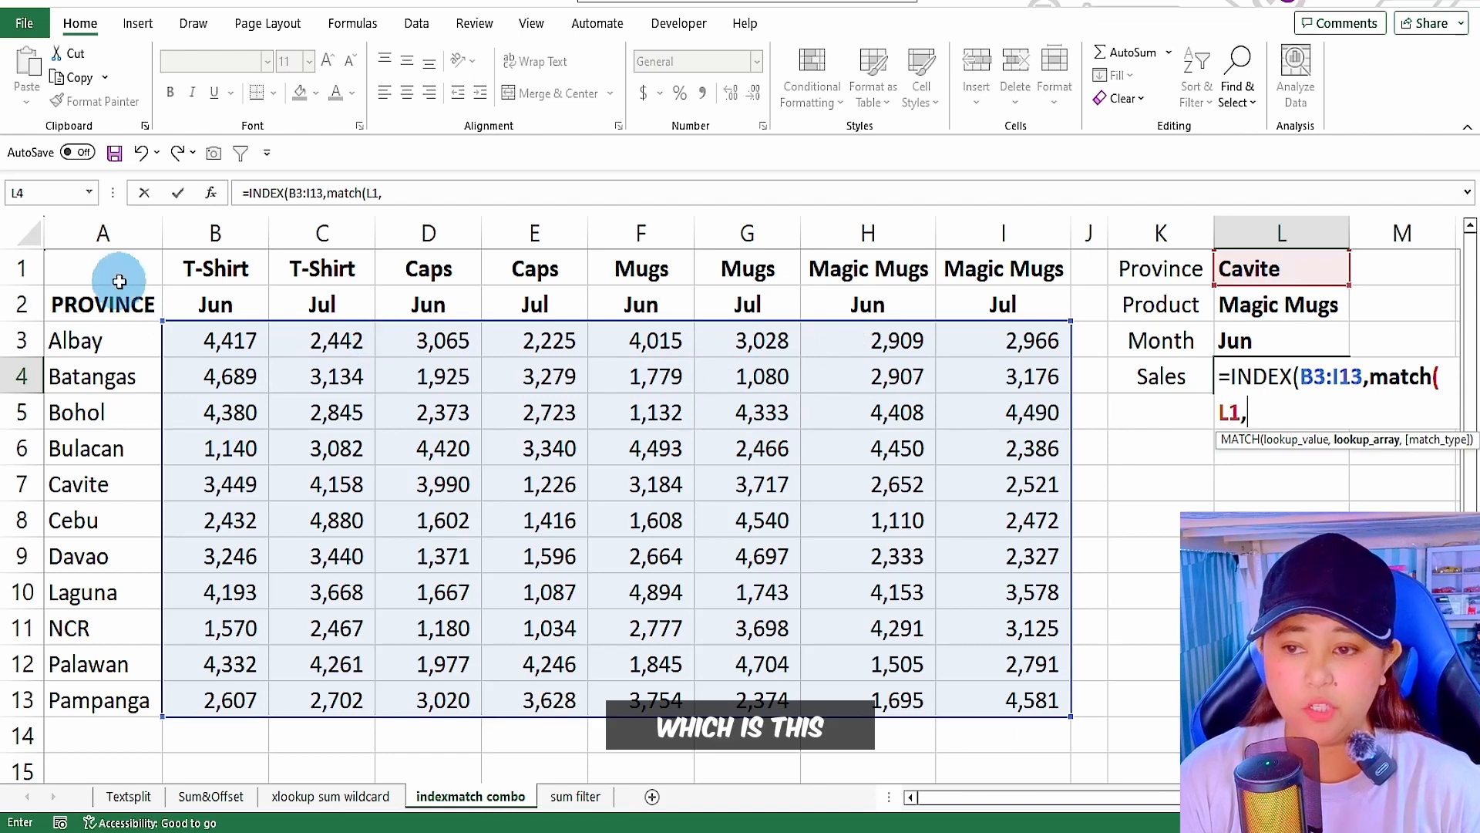
left_click_drag(82, 345, 94, 692)
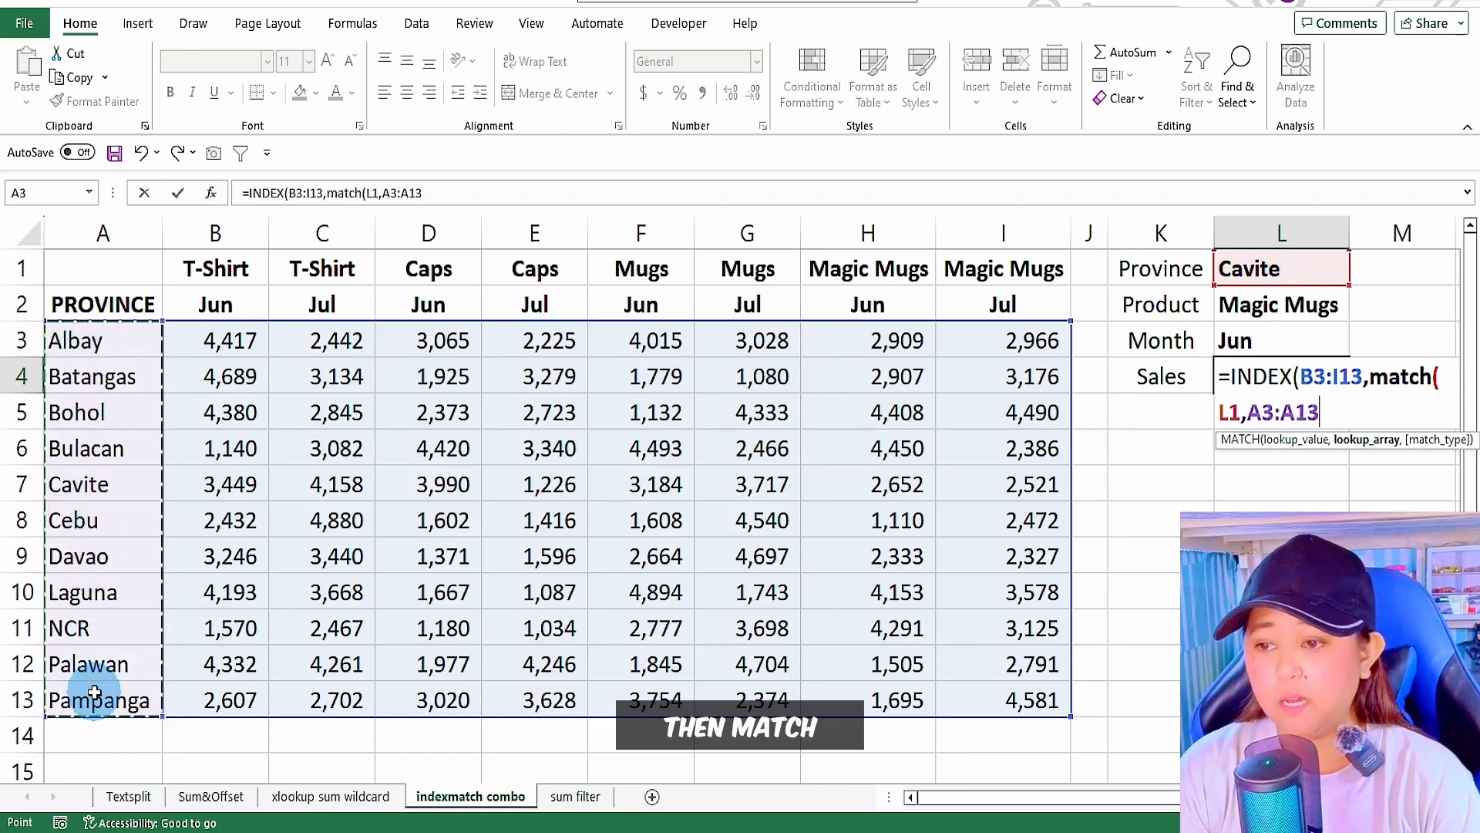
type(",")
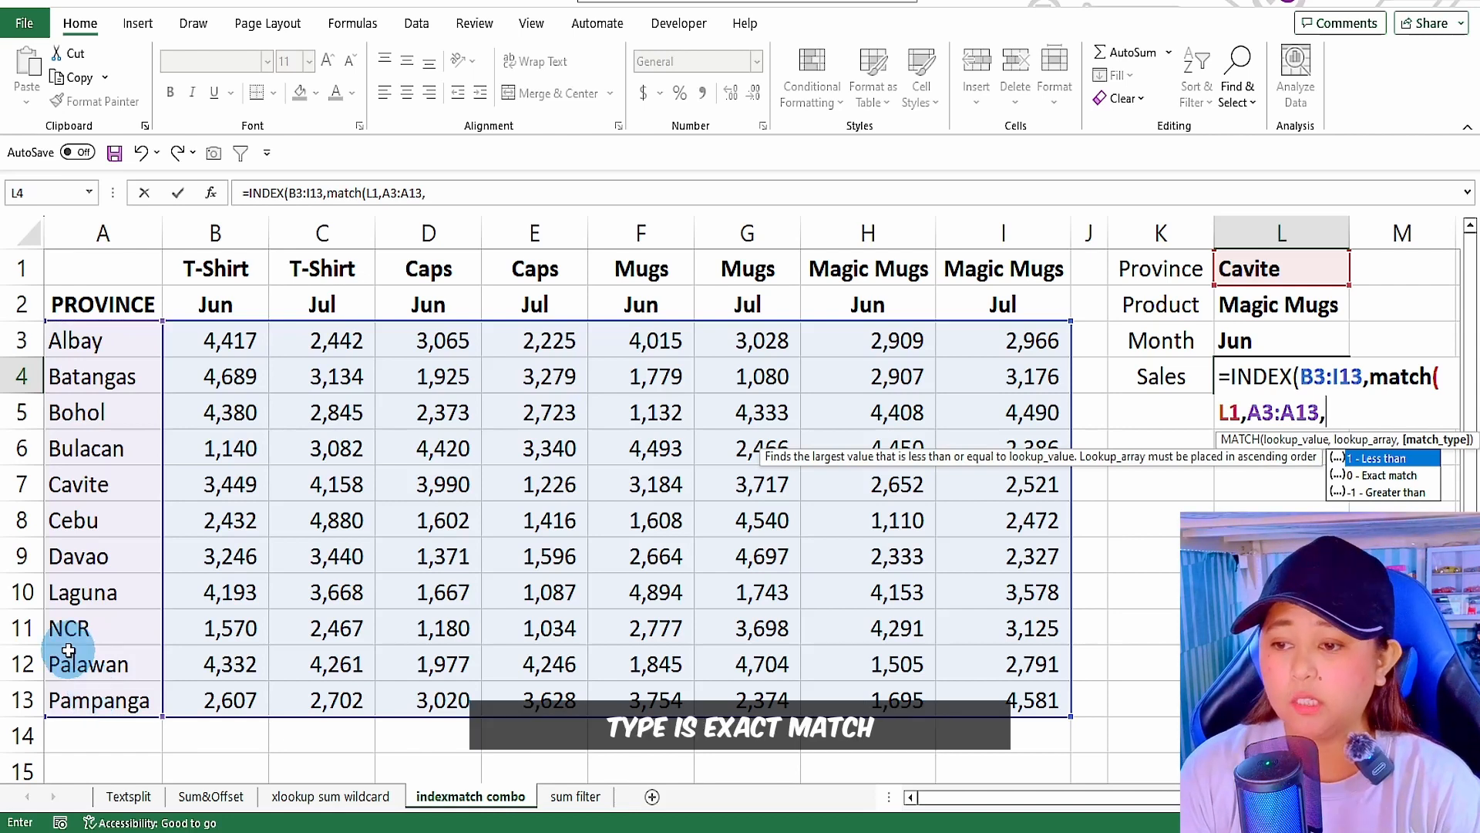
double_click(1394, 476)
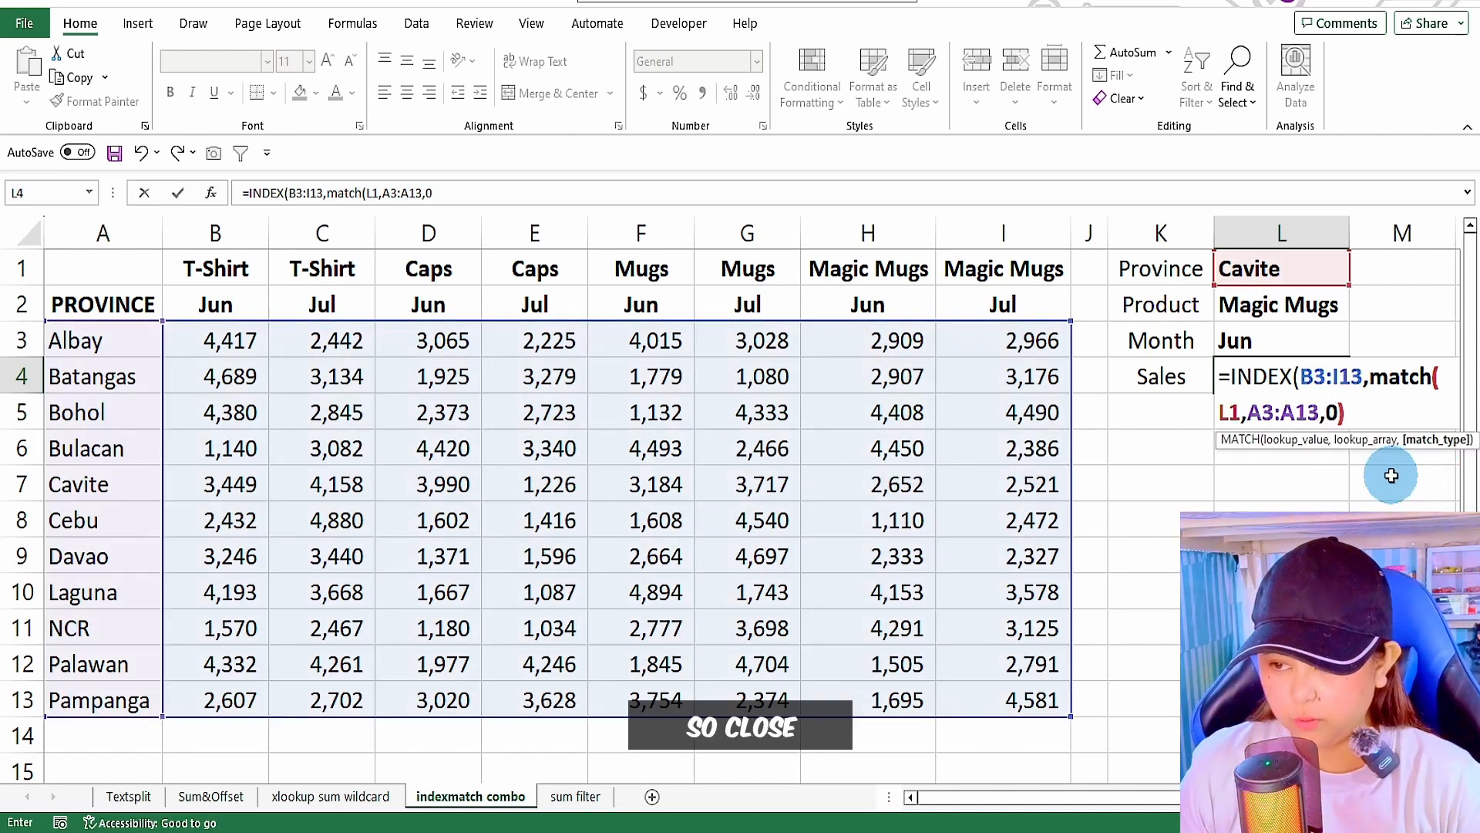
type("),")
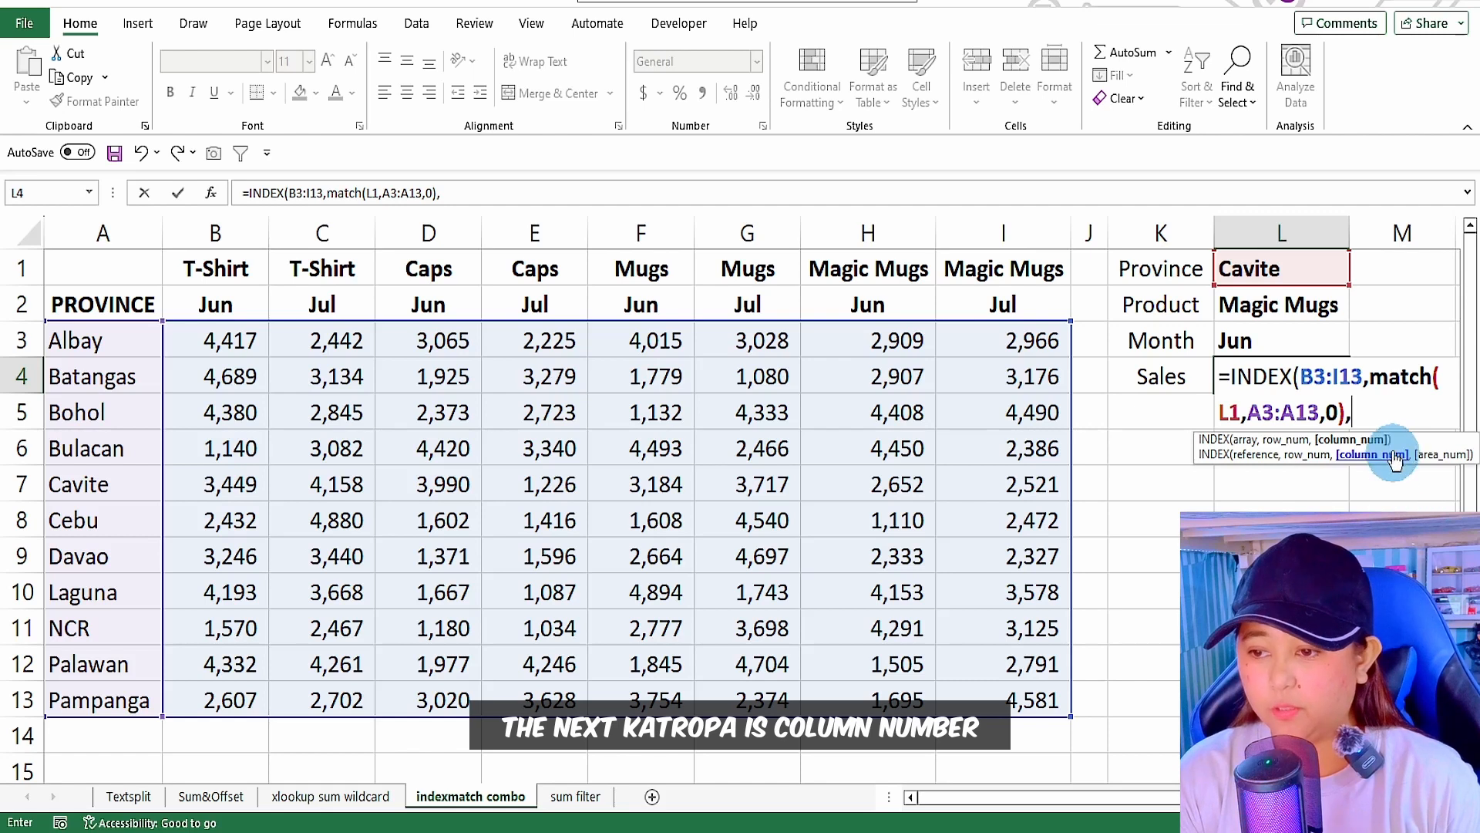
Begin a second MATCH for the column number in L4, with L2&L3 as the combined product and month lookup value.
type("m")
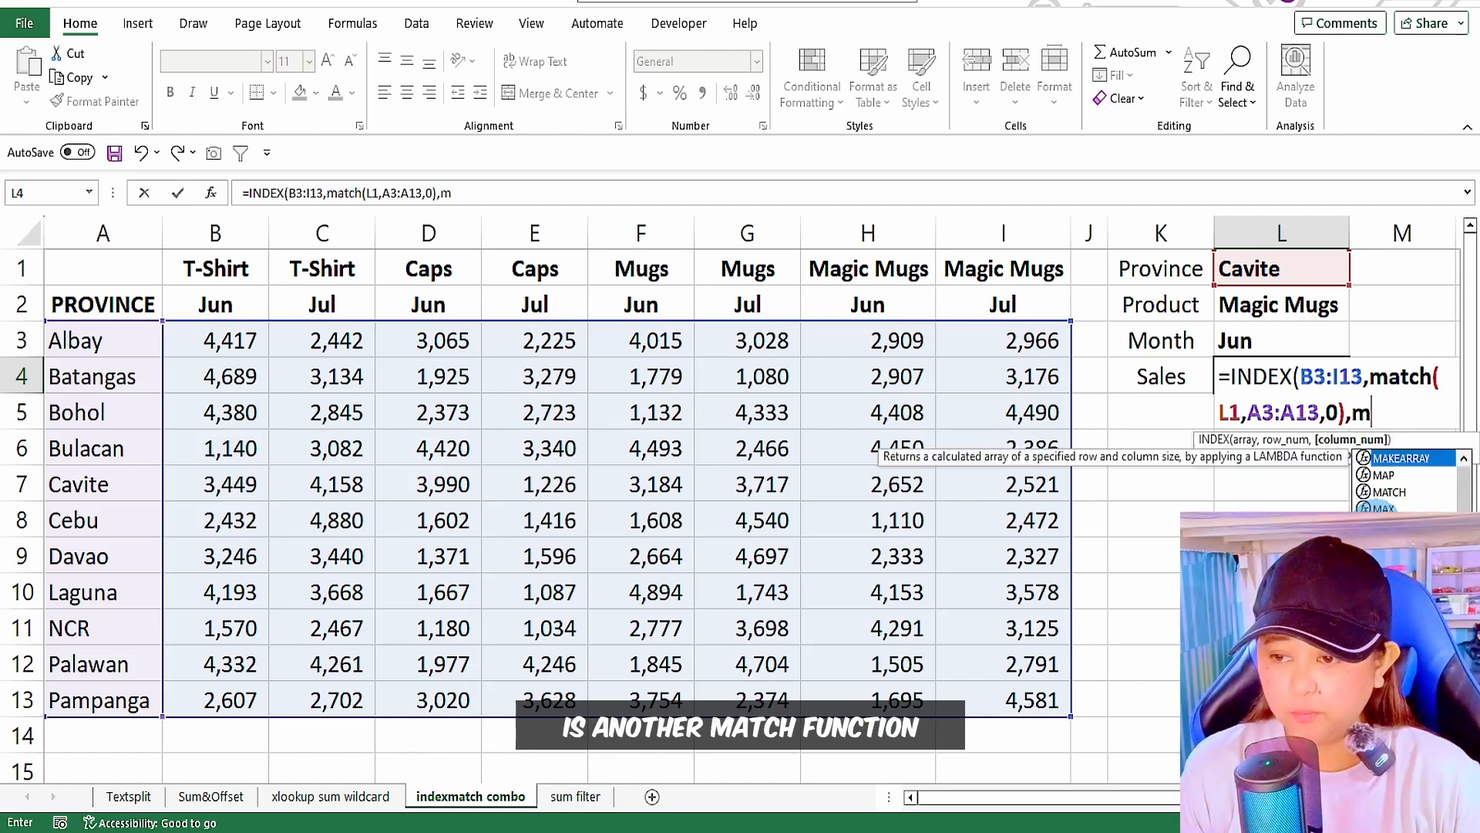
type("actch")
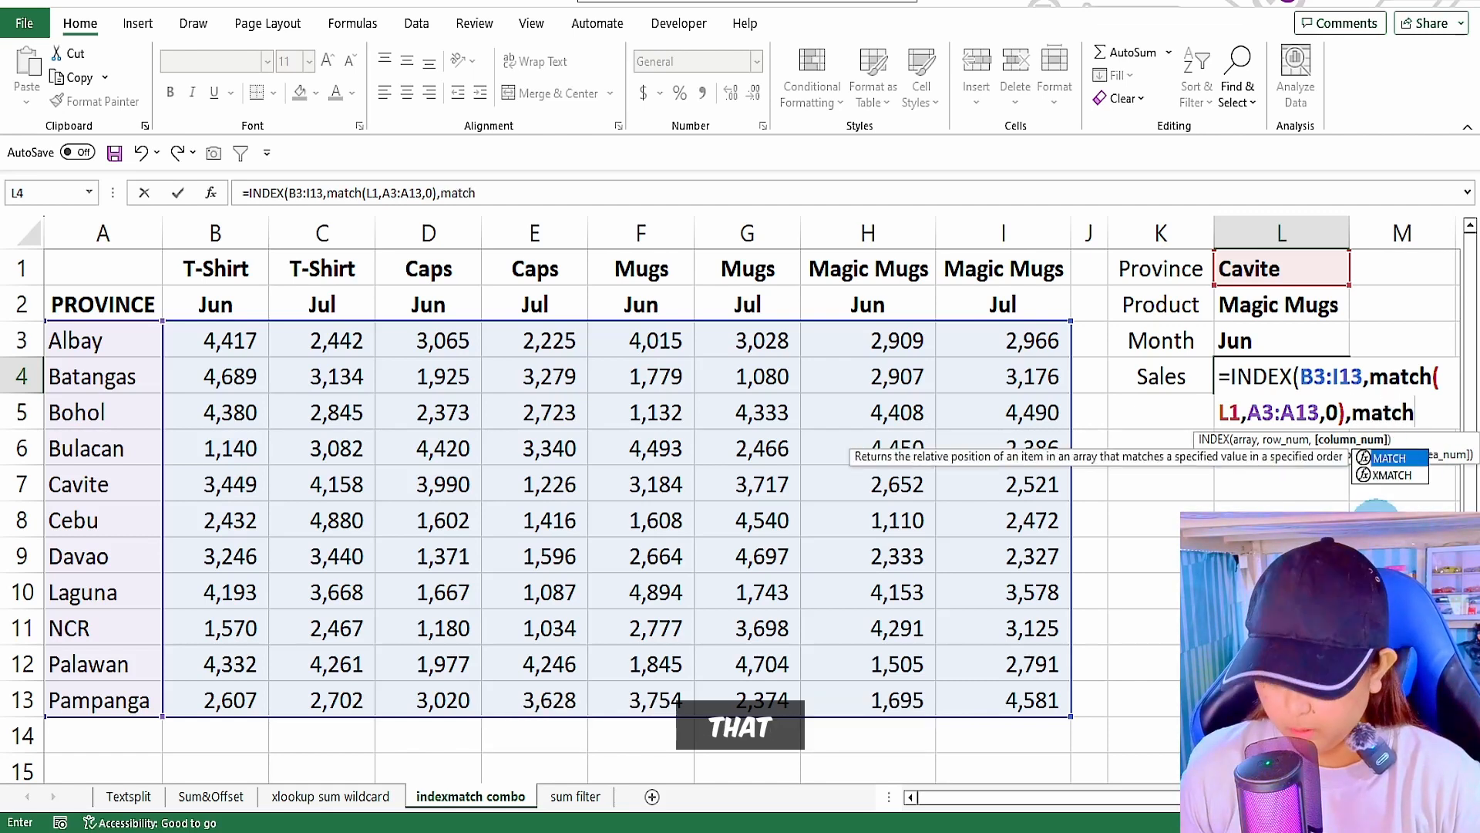
type("(")
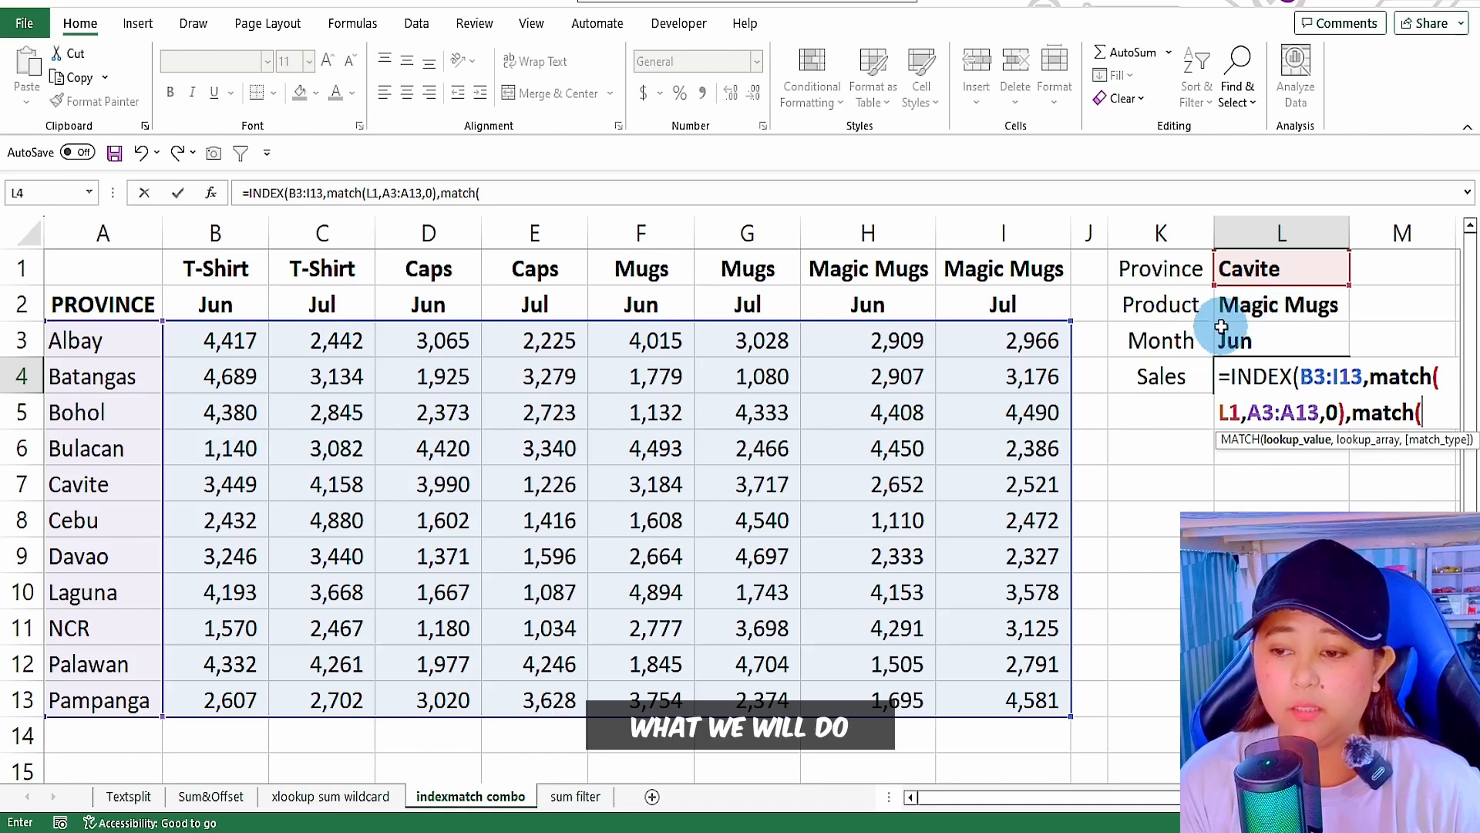
left_click(1265, 311)
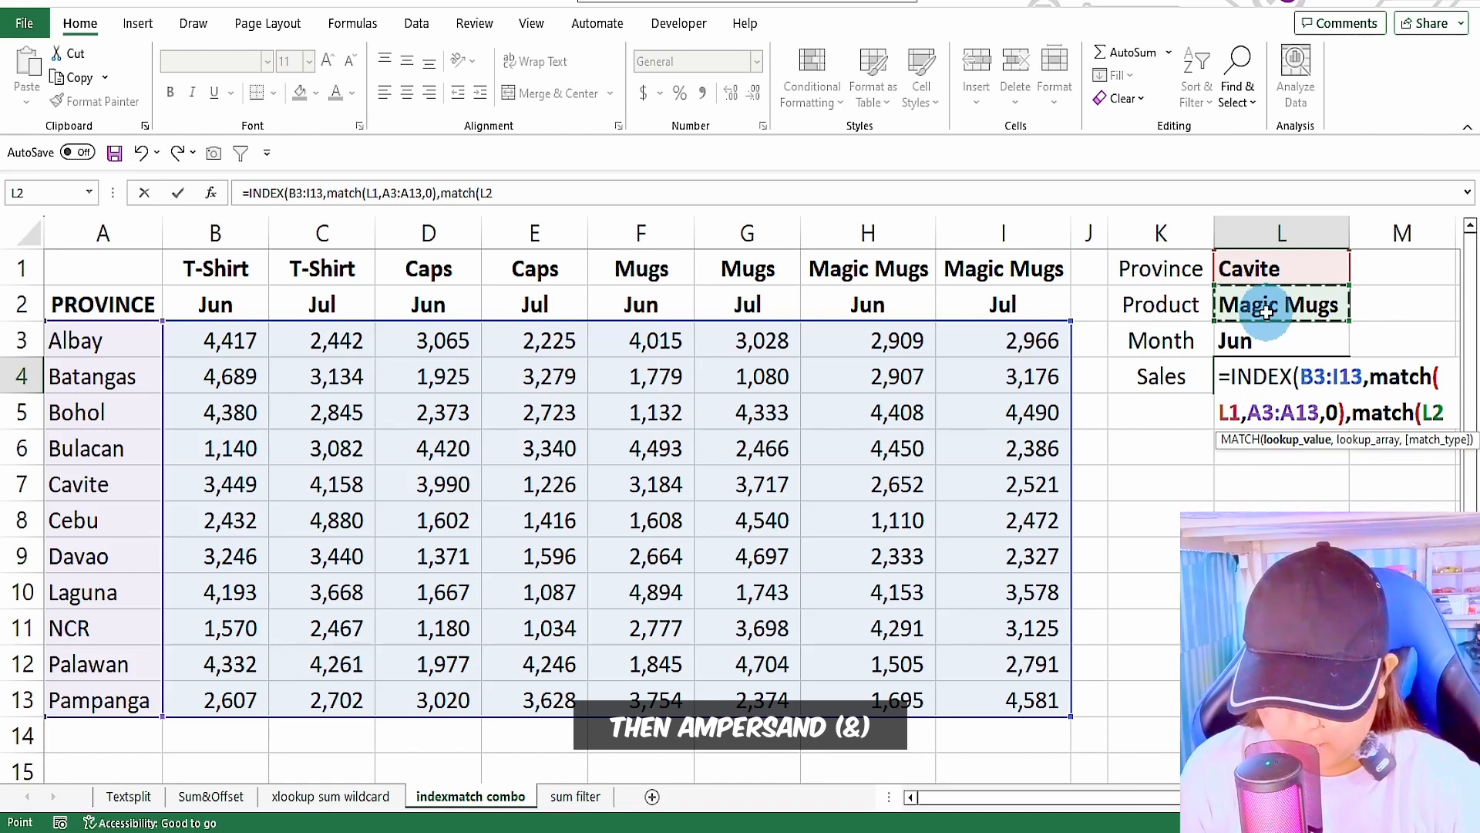
type("&")
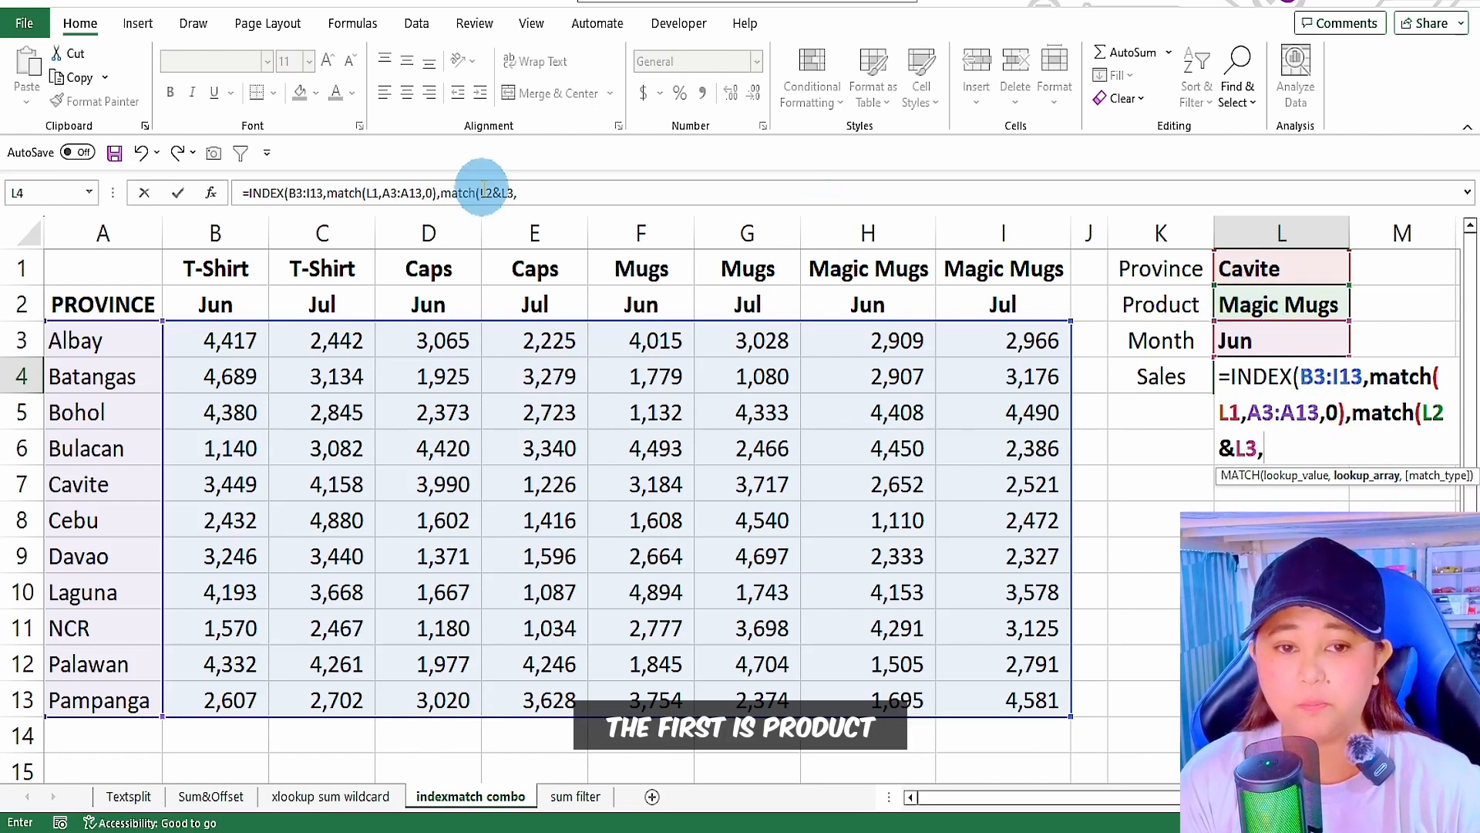
Complete the column MATCH in L4 with B1:I1&B2:I2 as the lookup array and exact match 0, closing and entering the INDEX formula.
left_click_drag(218, 265, 998, 286)
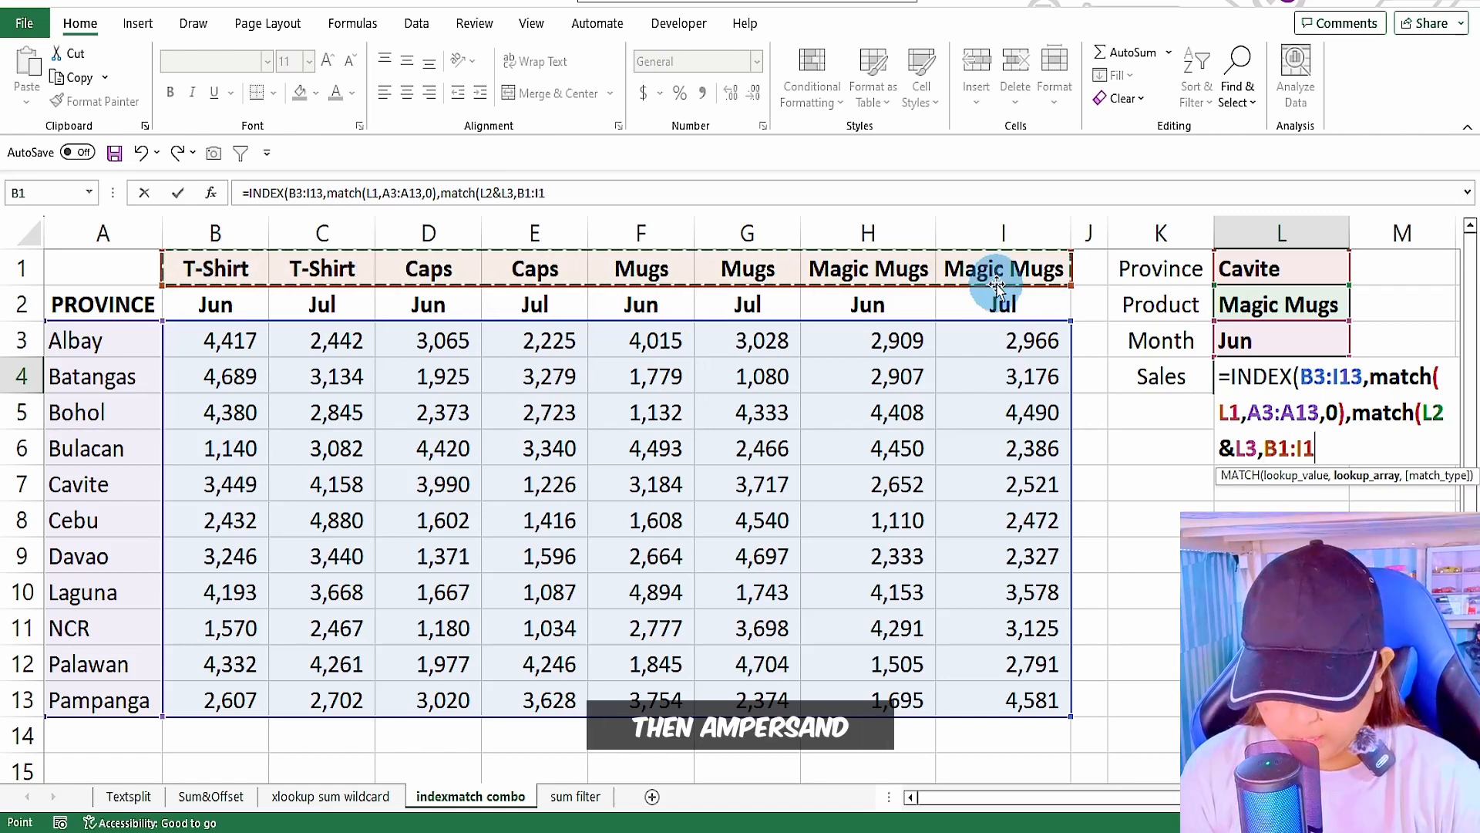
type("&")
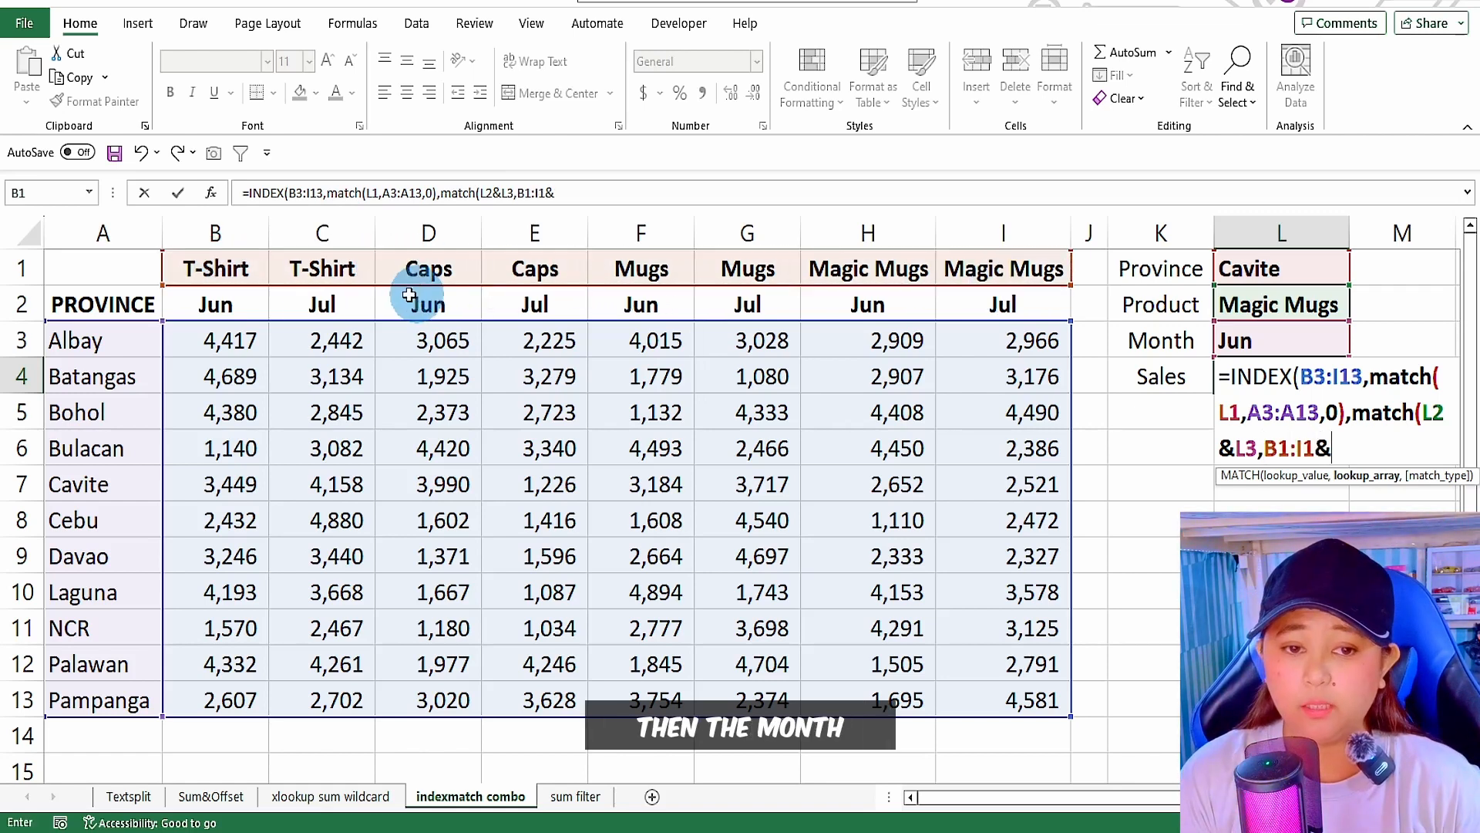
left_click_drag(216, 307, 1003, 307)
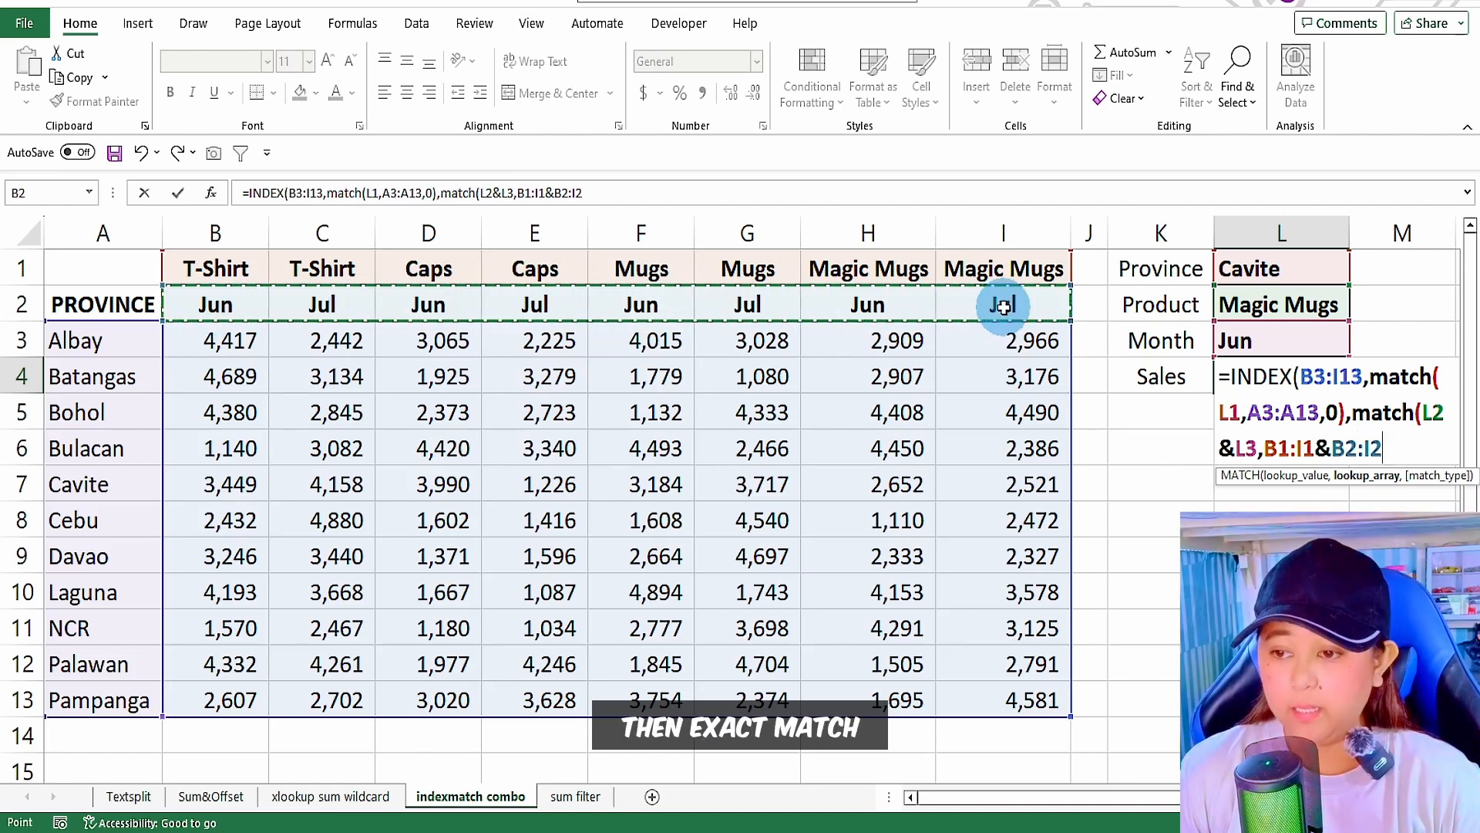
type(",")
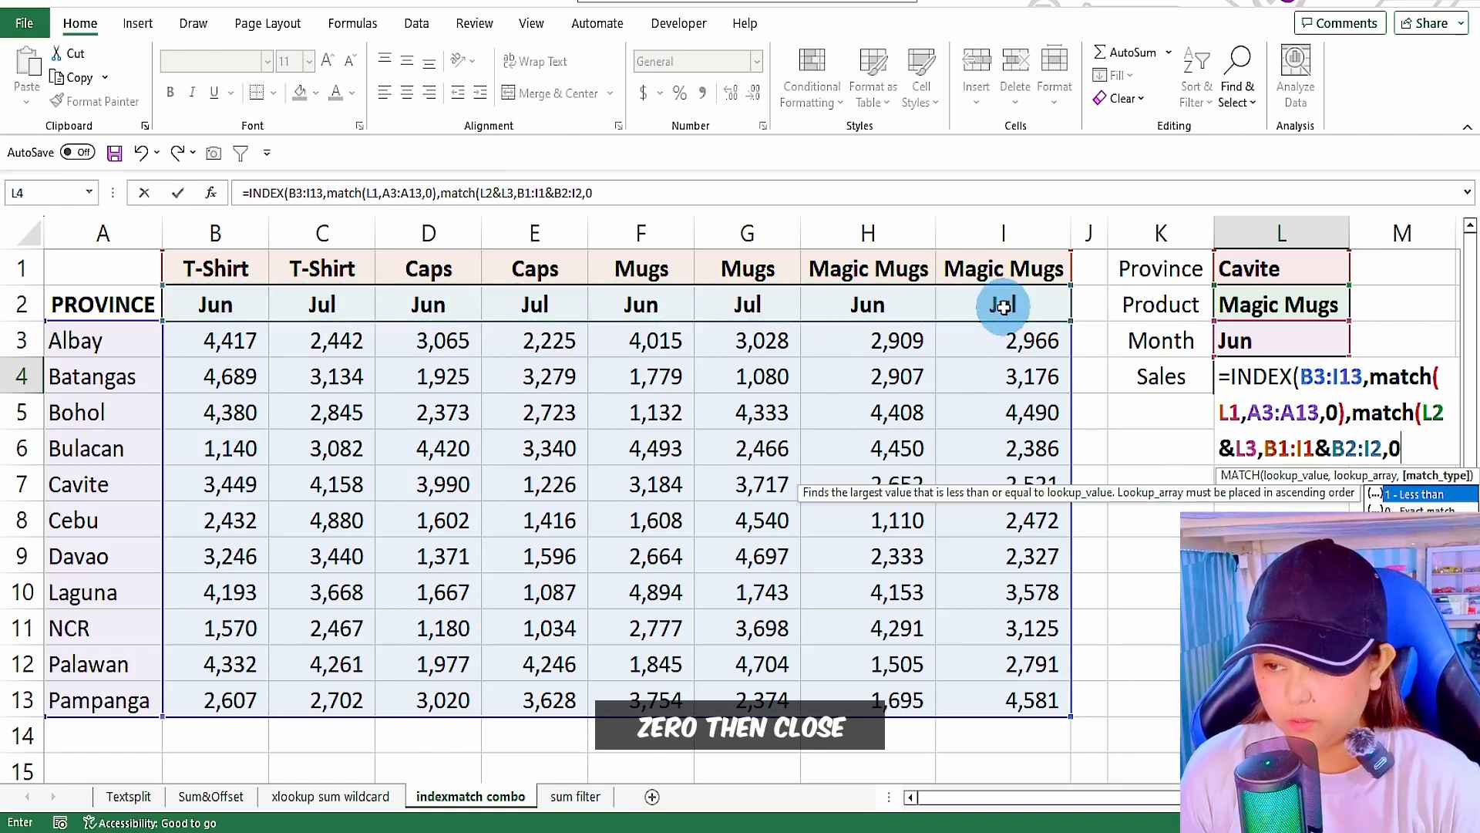
type("0)")
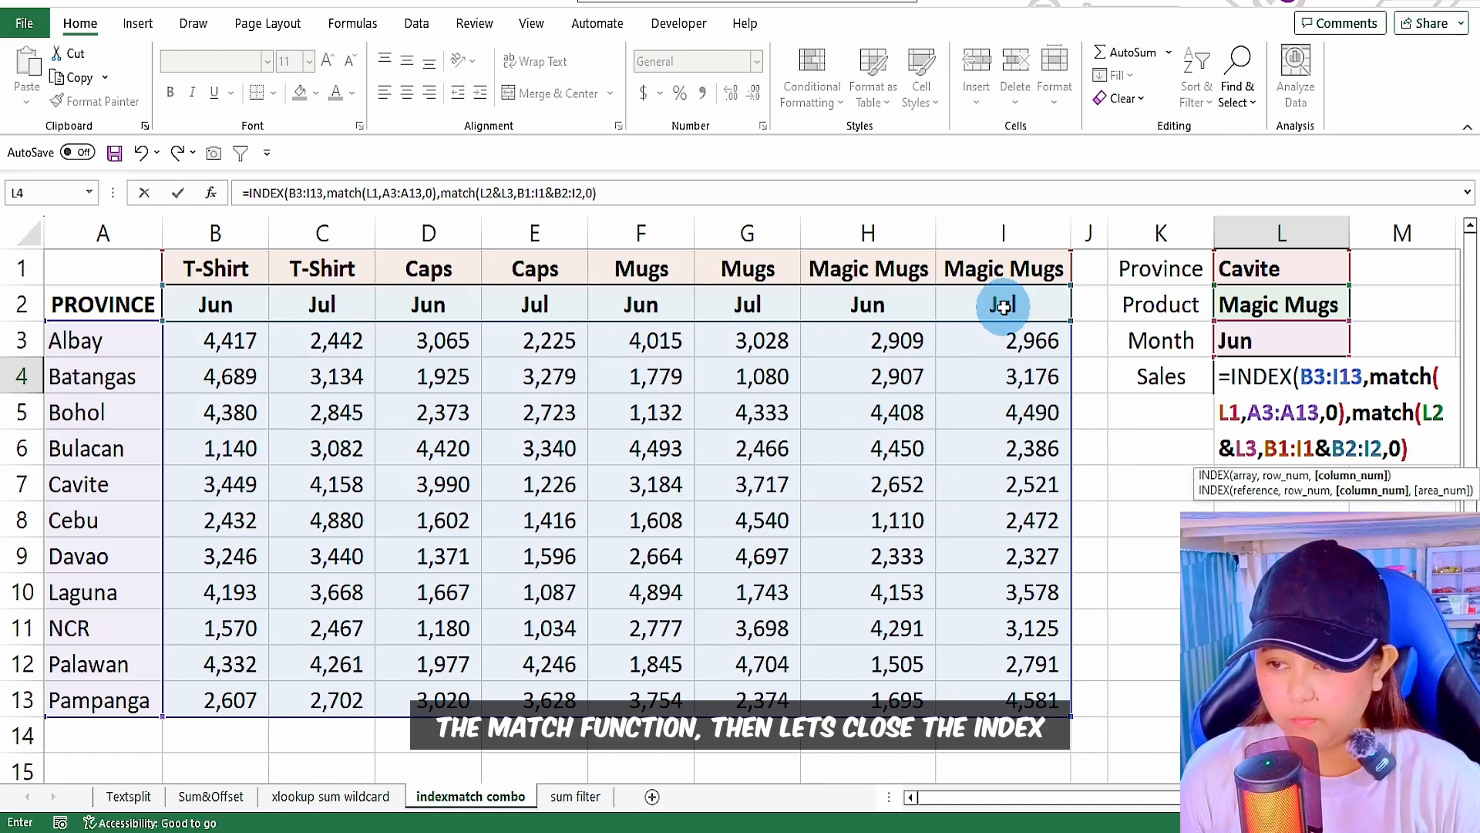
type(")")
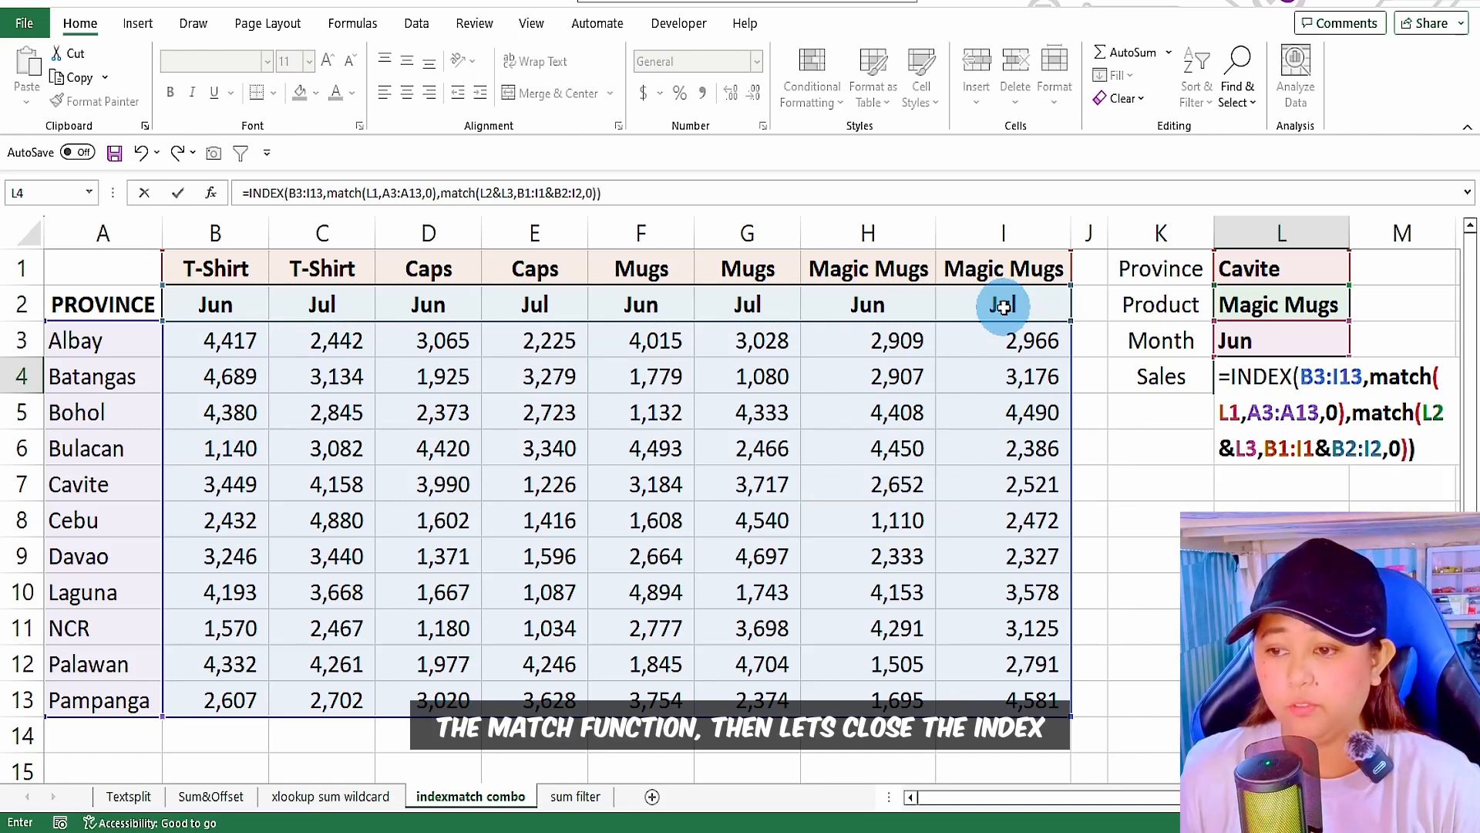
key("Return")
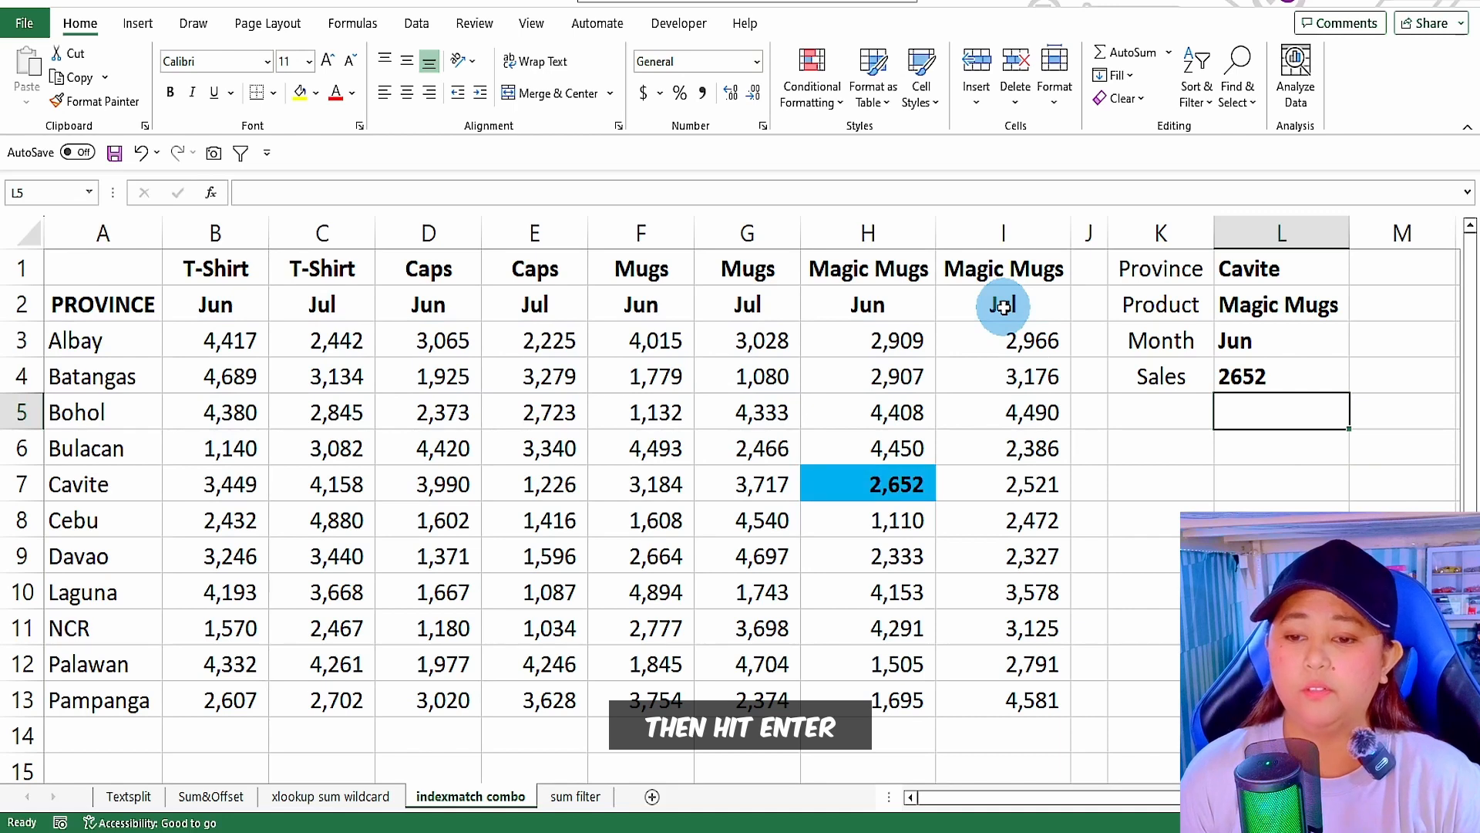
Check the Sales result in L4 against the table by setting the province to Bulacan and the month to Jul.
left_click(1244, 365)
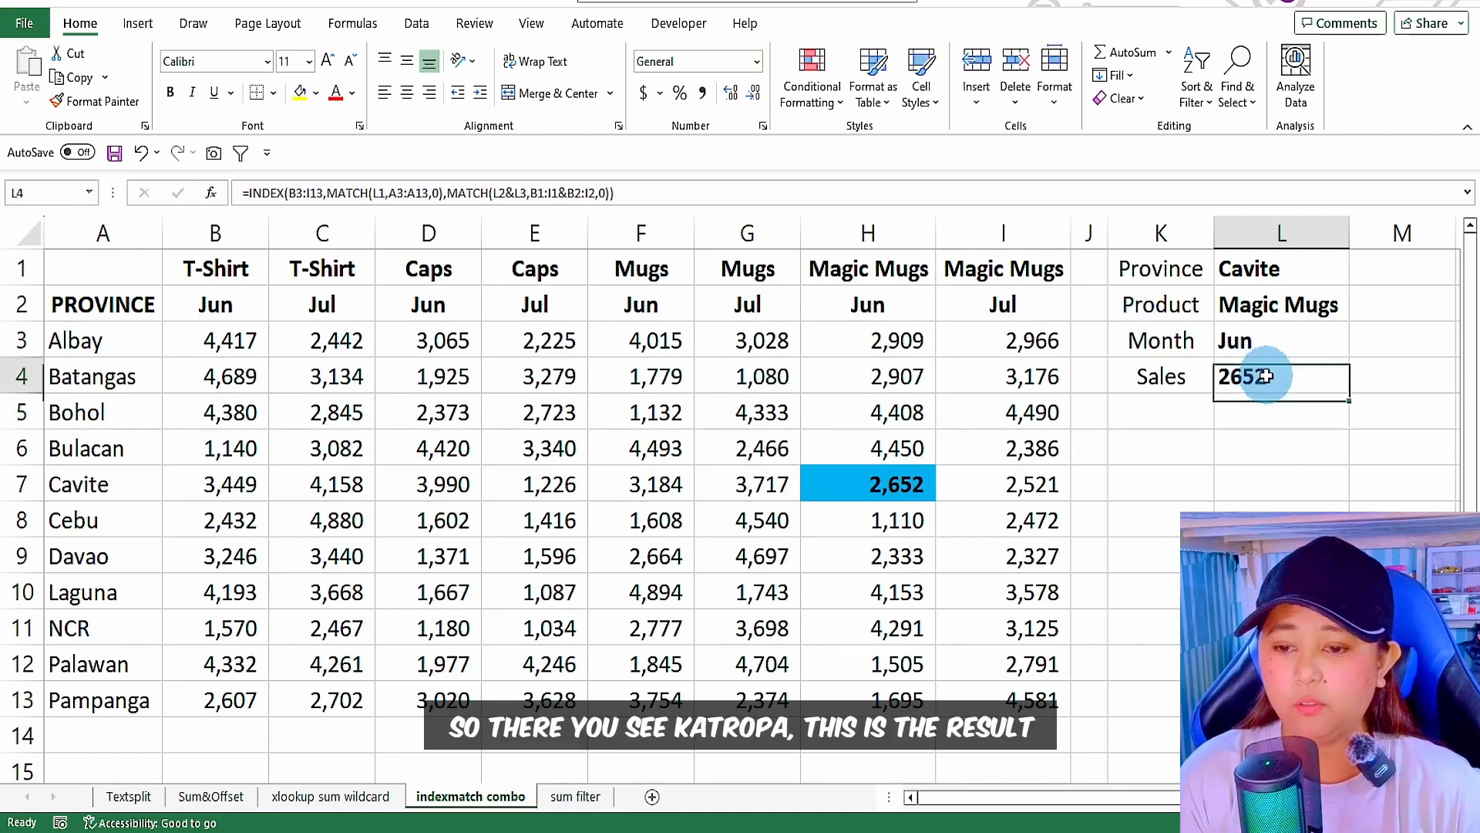
left_click(857, 483)
left_click(1276, 271)
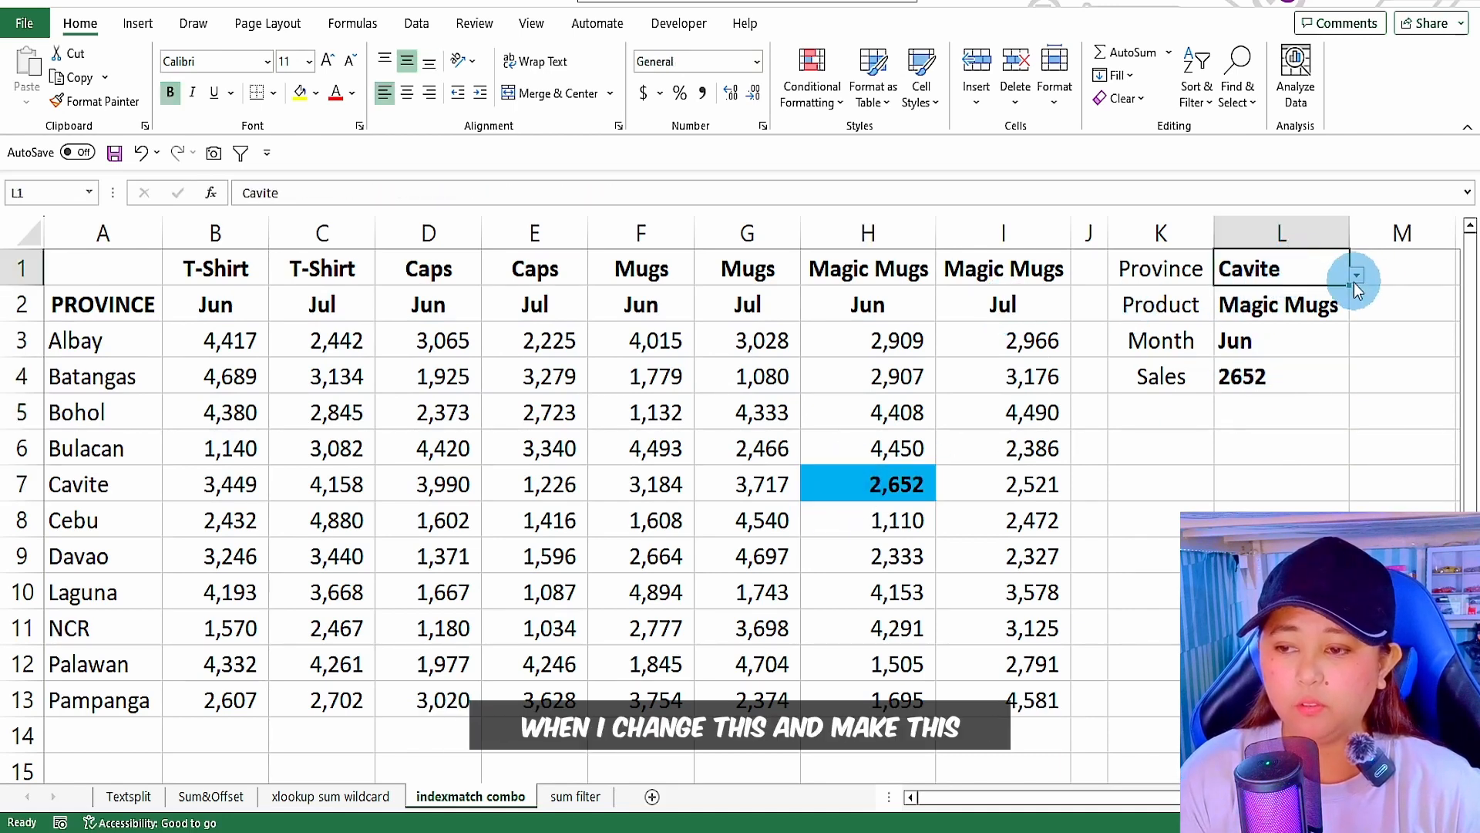
left_click(1356, 275)
left_click(1276, 346)
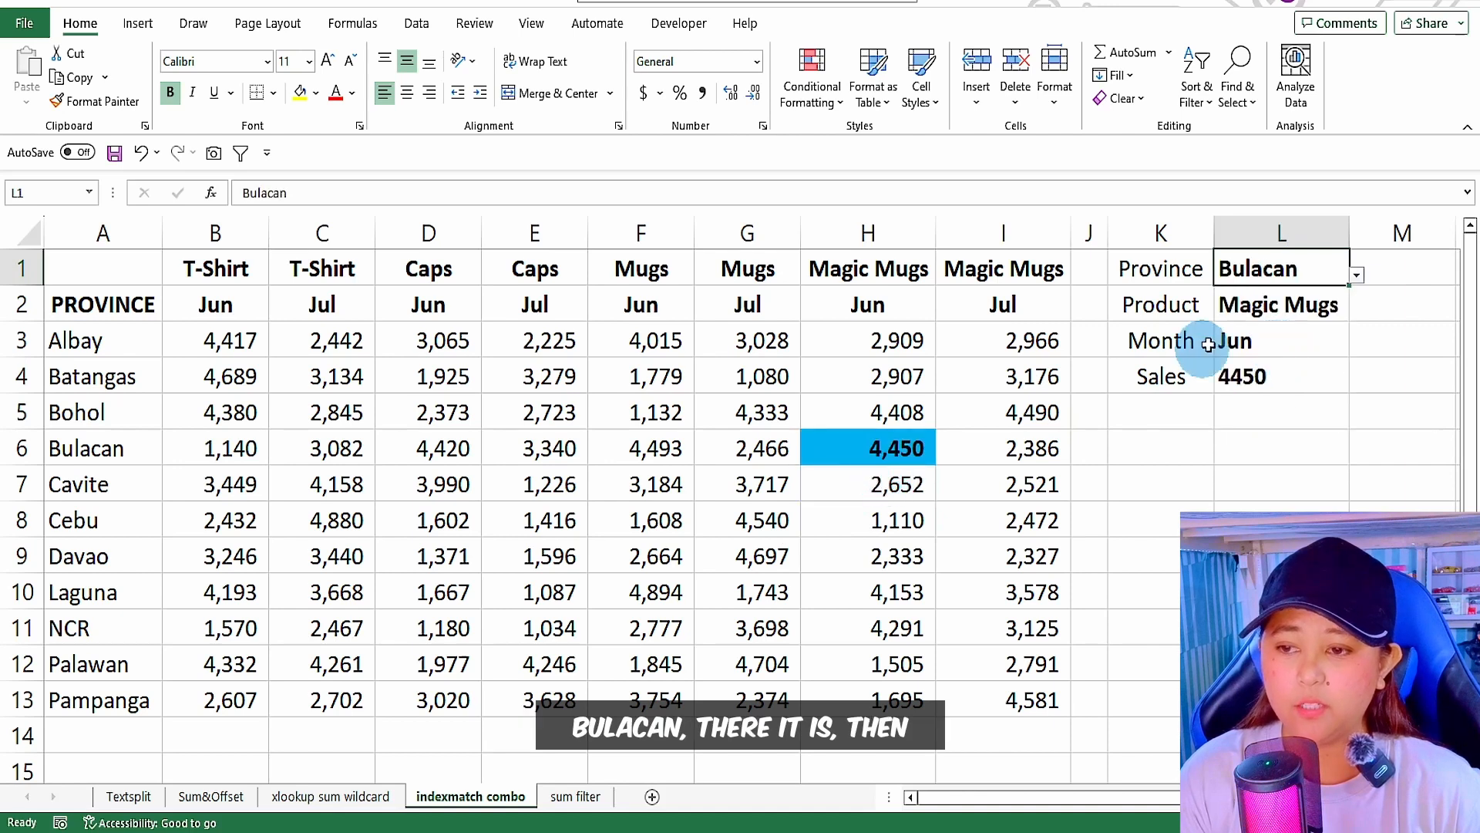
left_click(1317, 347)
left_click(1351, 350)
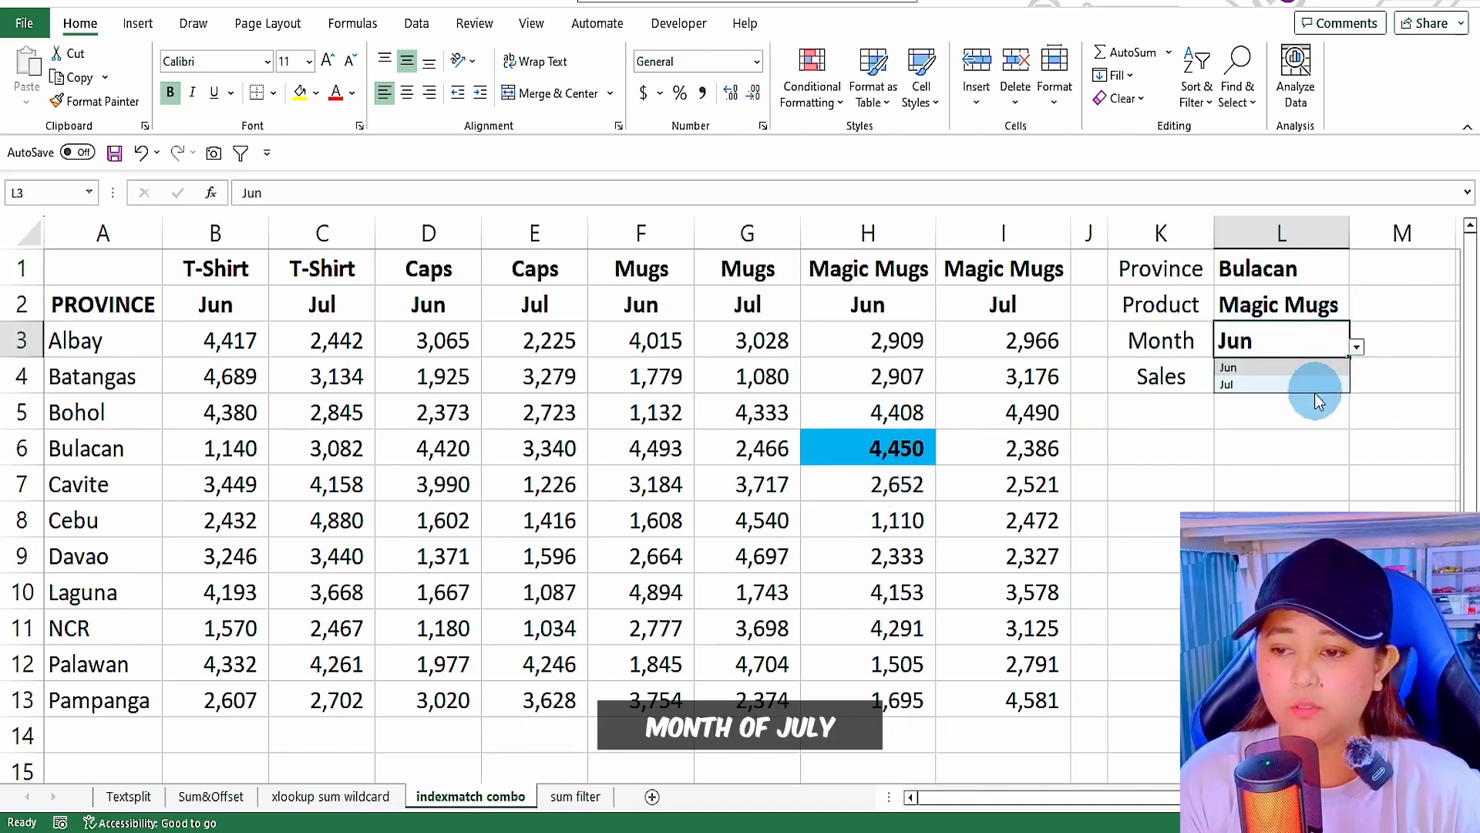
left_click(1313, 390)
left_click(1029, 442)
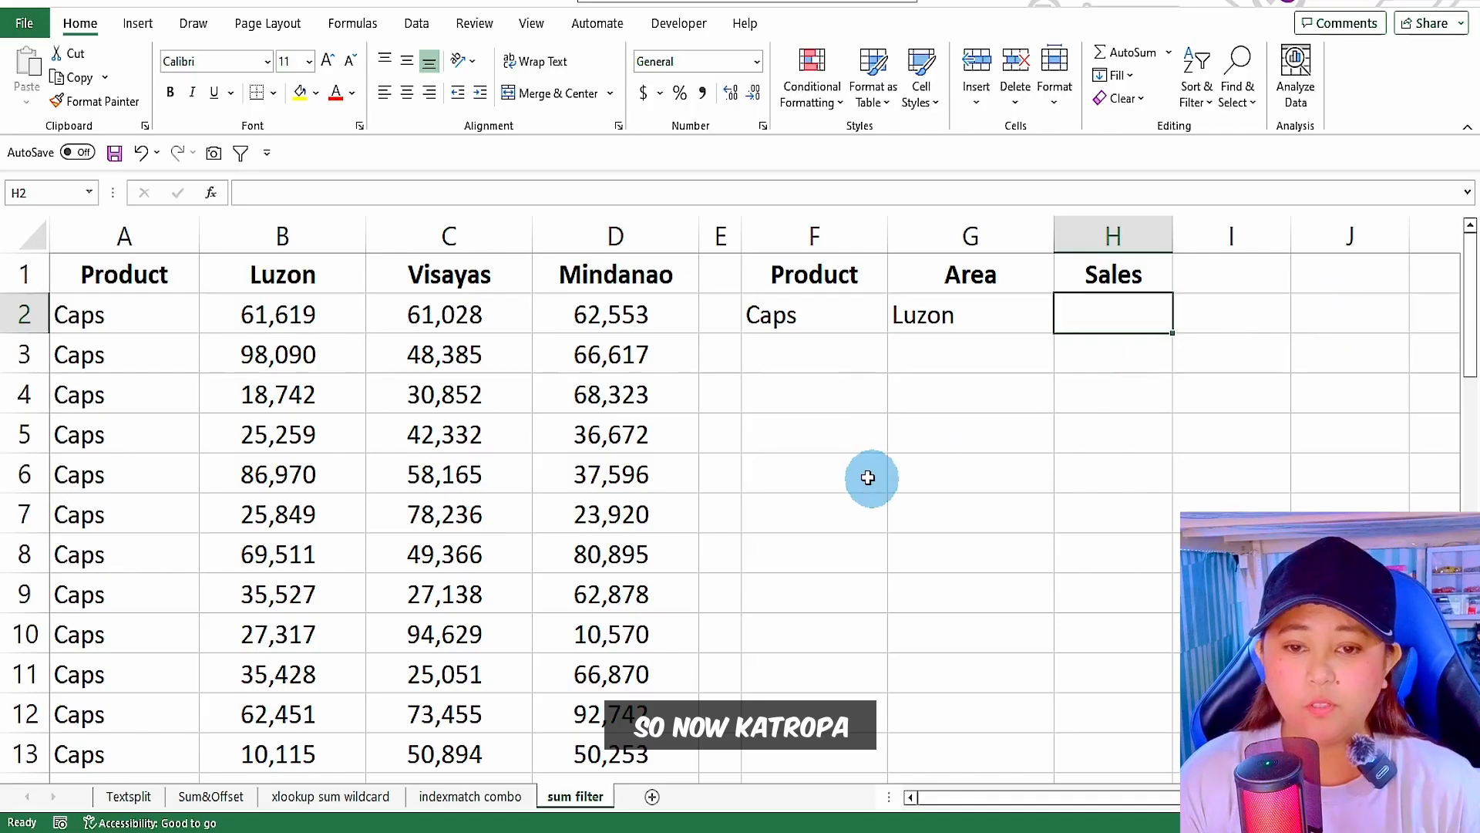
Review the product and area criteria in F2:G2 on the sum filter sheet and start a FILTER formula in H2 with array A2:D49.
left_click(811, 408)
left_click(917, 320)
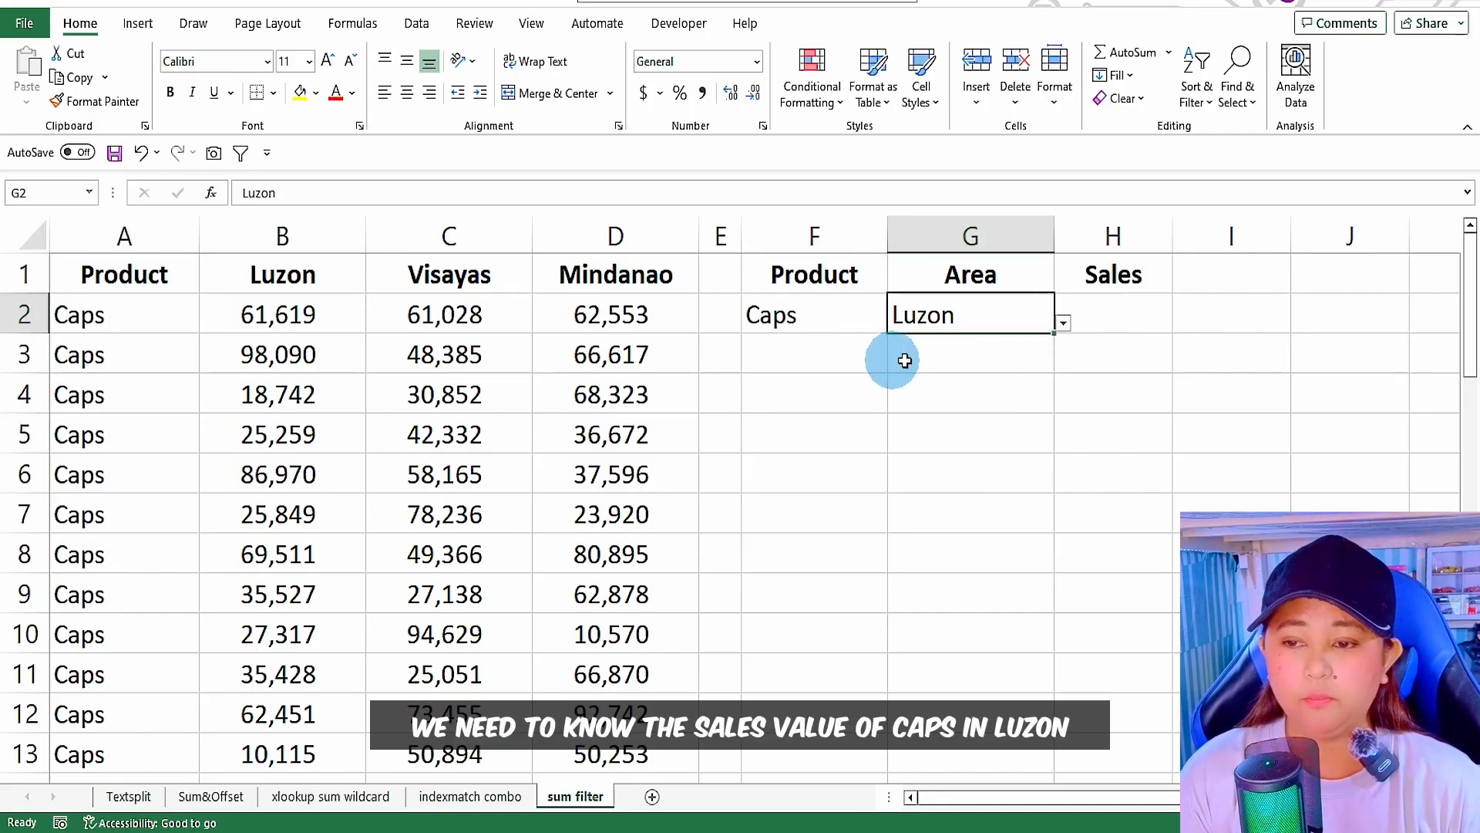
left_click(1132, 317)
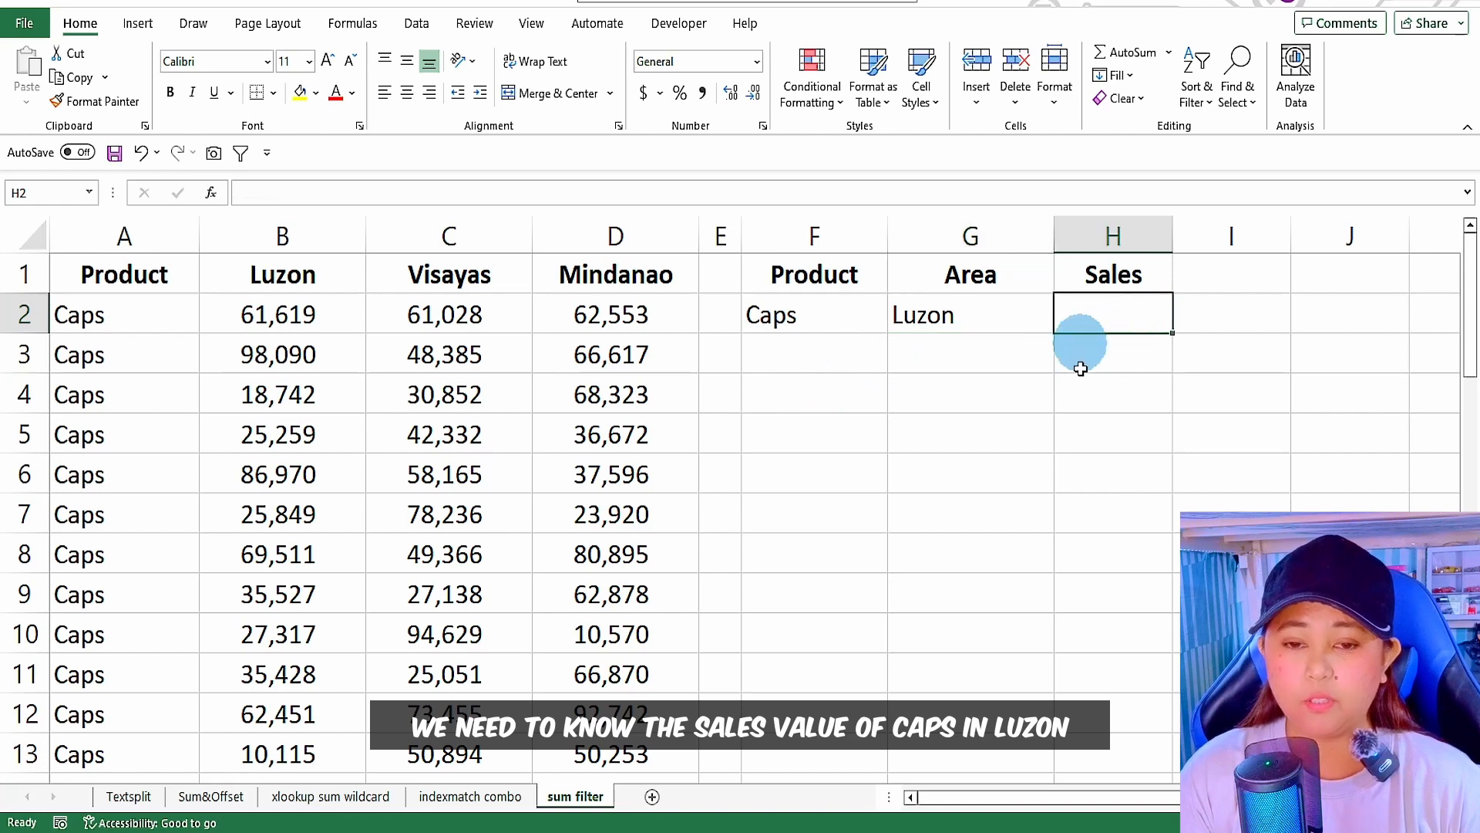
left_click(772, 317)
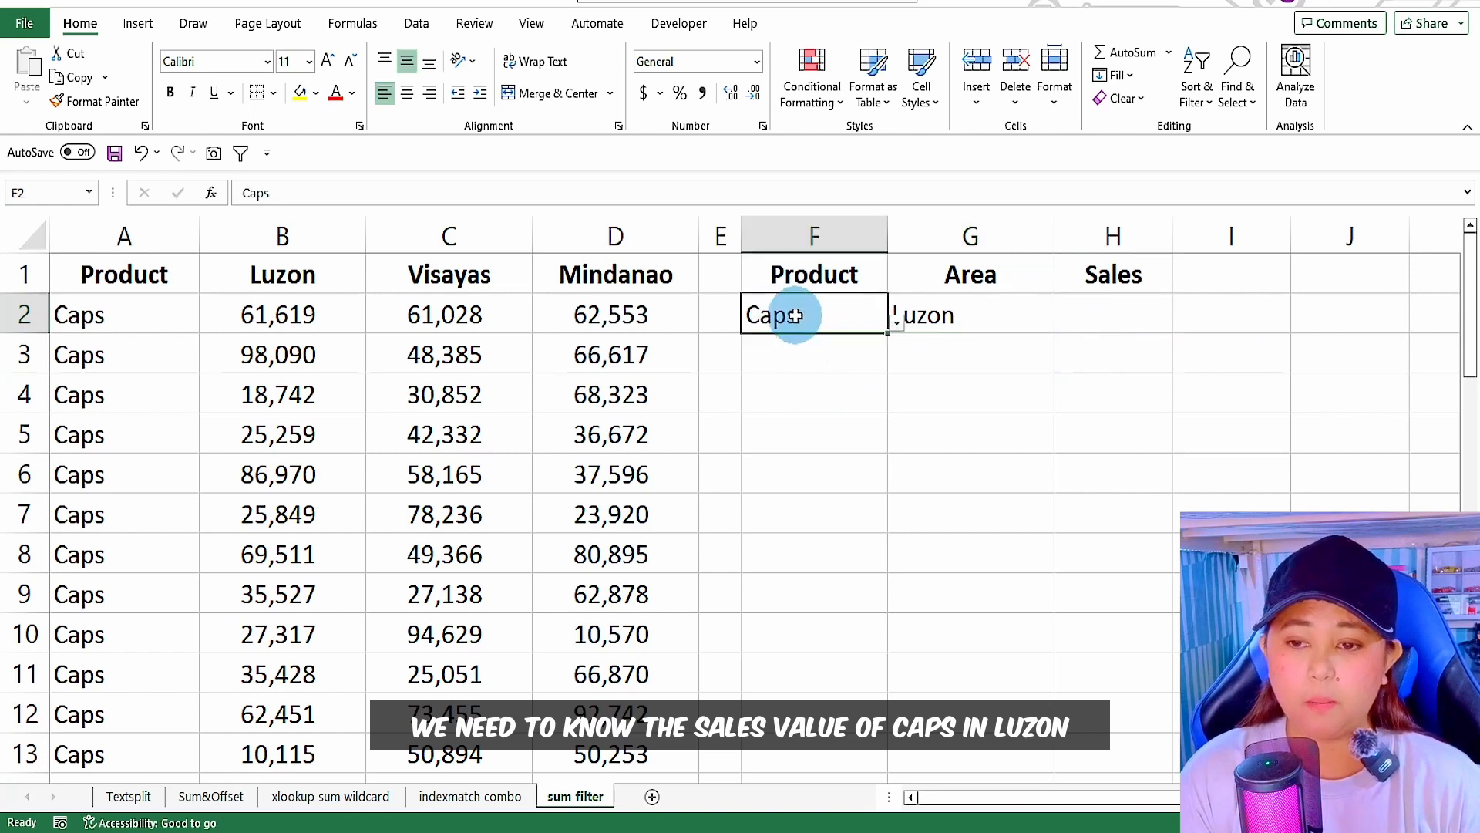
left_click(947, 317)
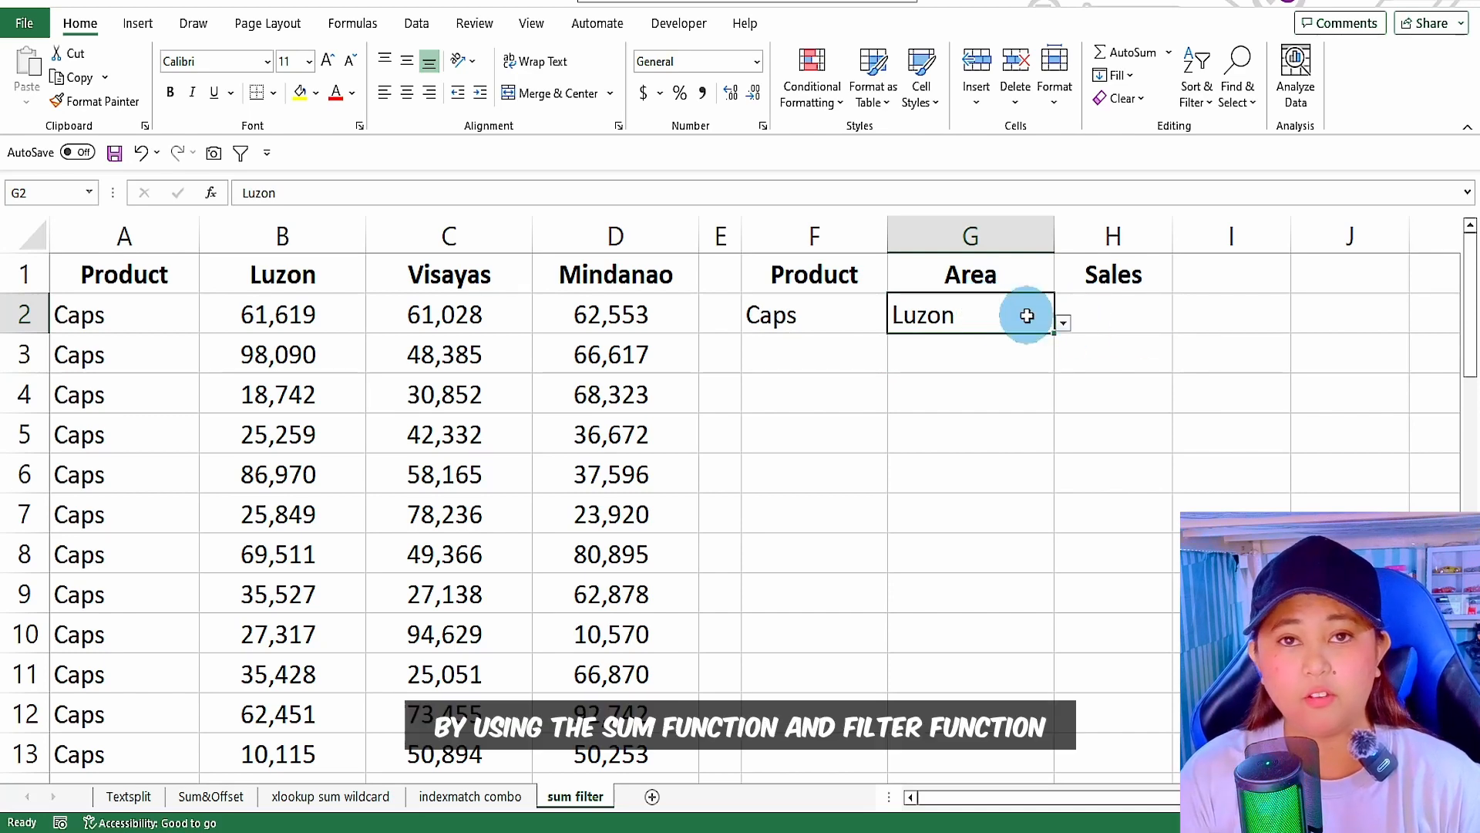
left_click(1126, 320)
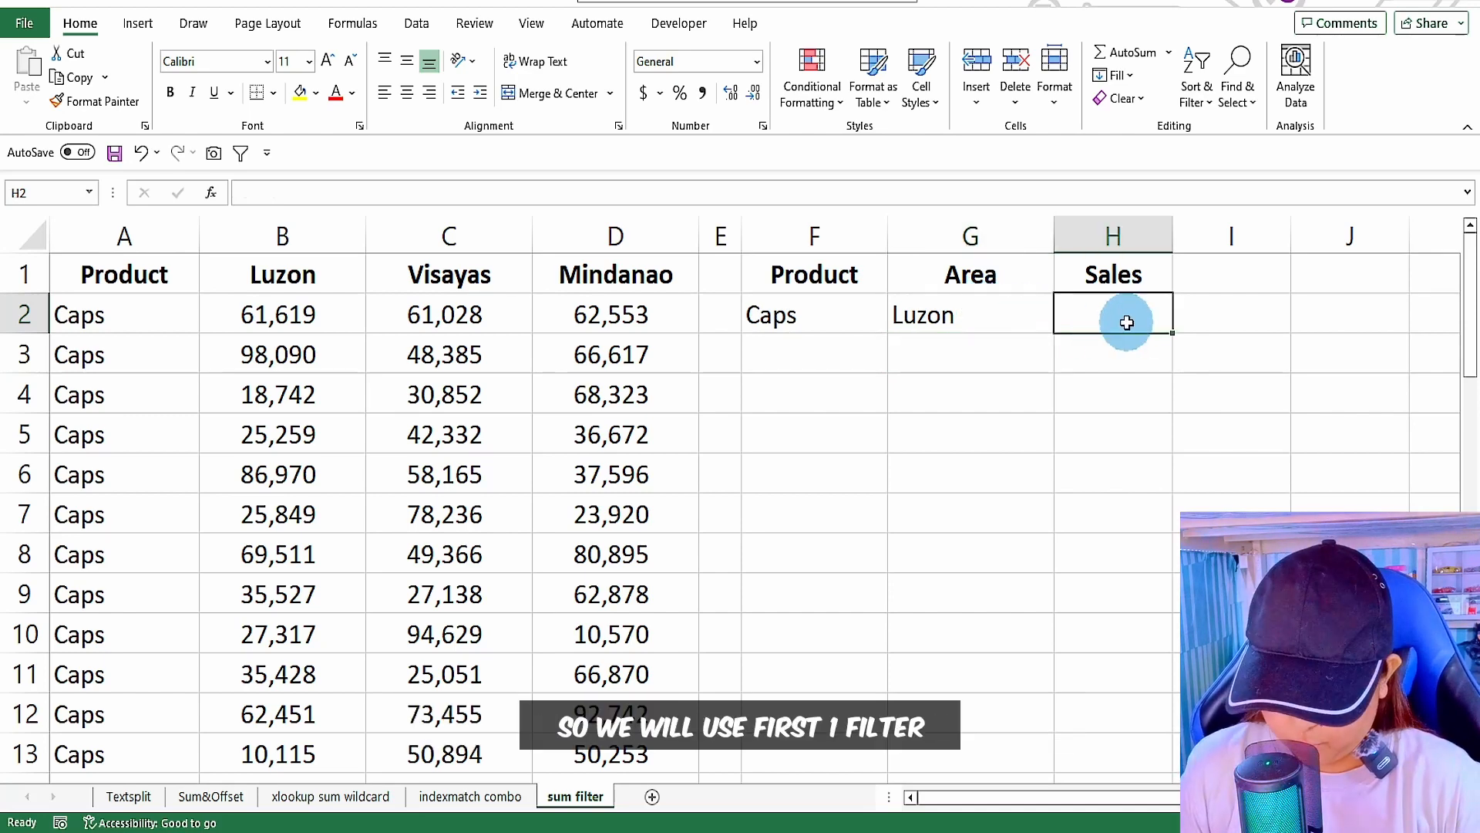
type("=")
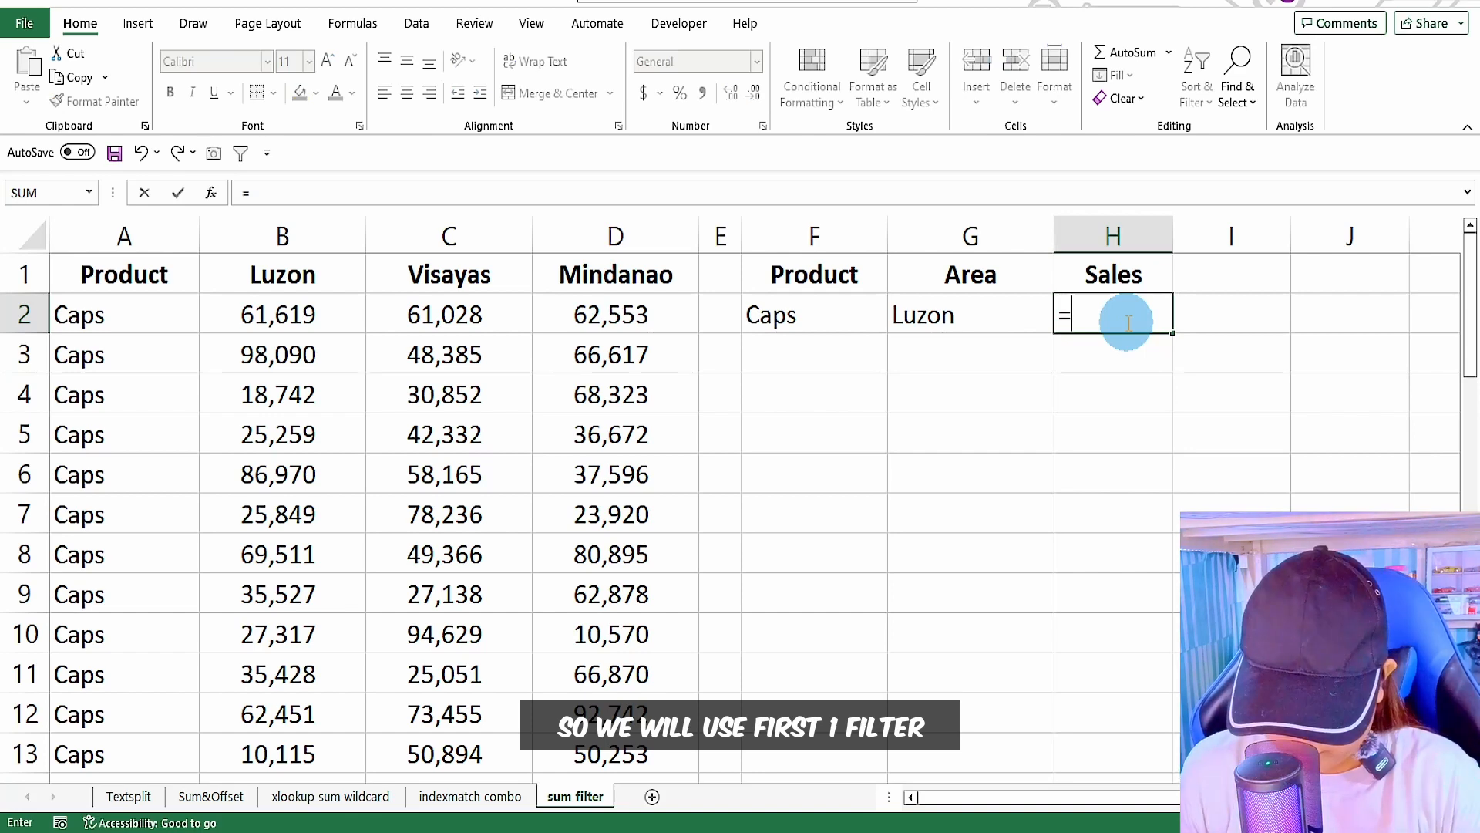
type("filter")
double_click(1111, 345)
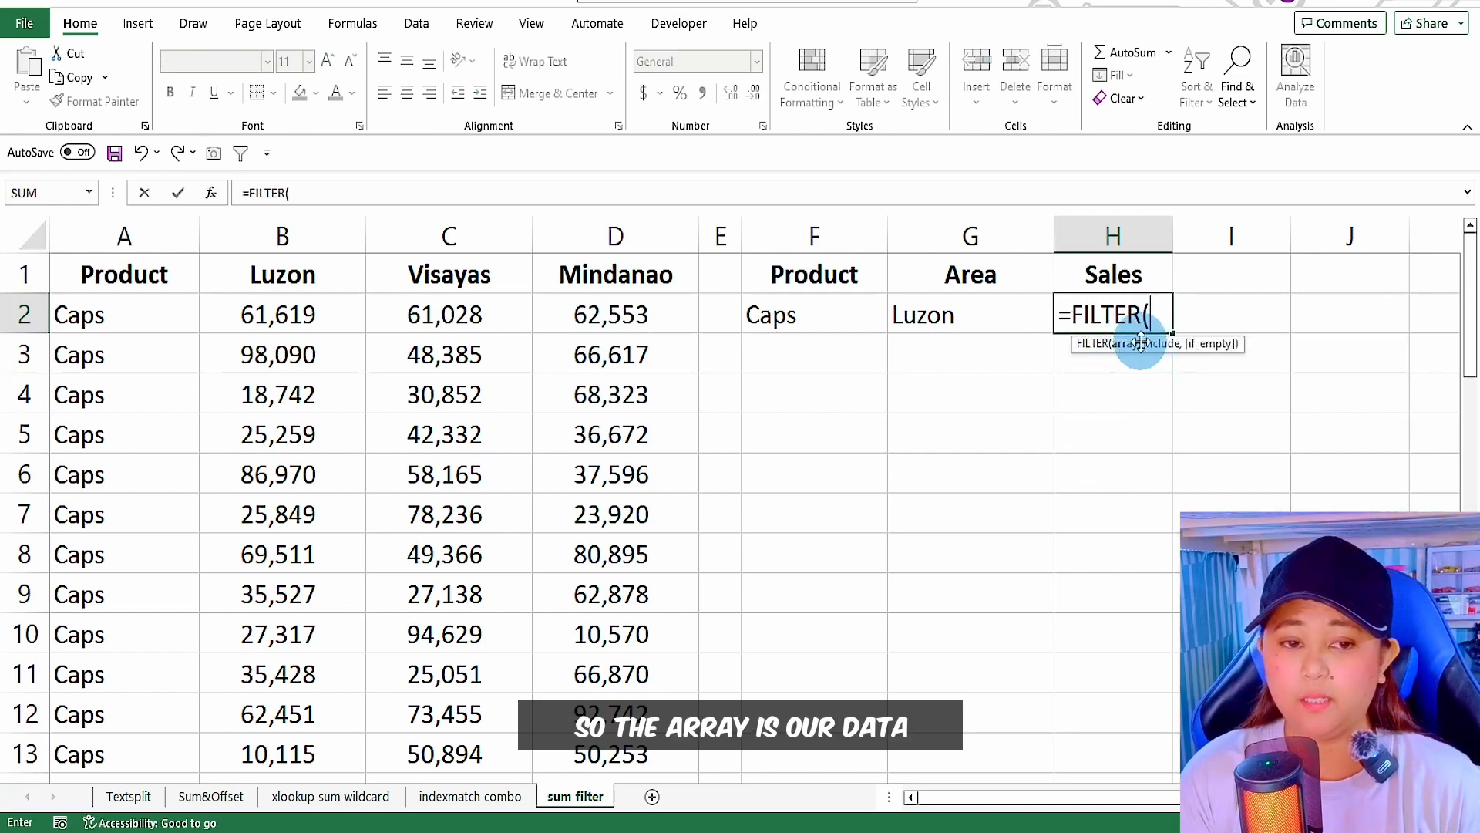
left_click_drag(67, 314, 592, 319)
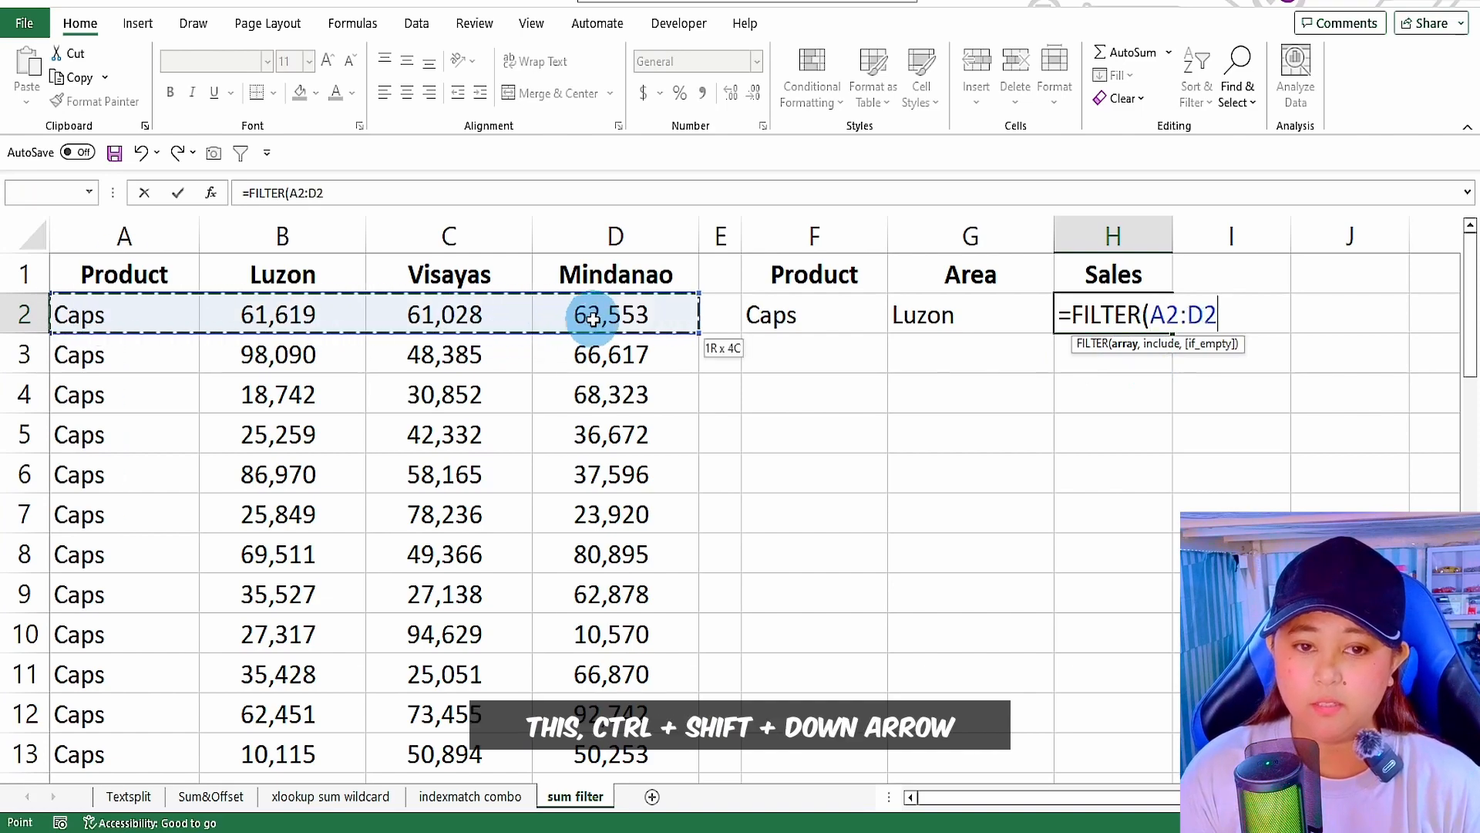
key("ctrl+shift+Down")
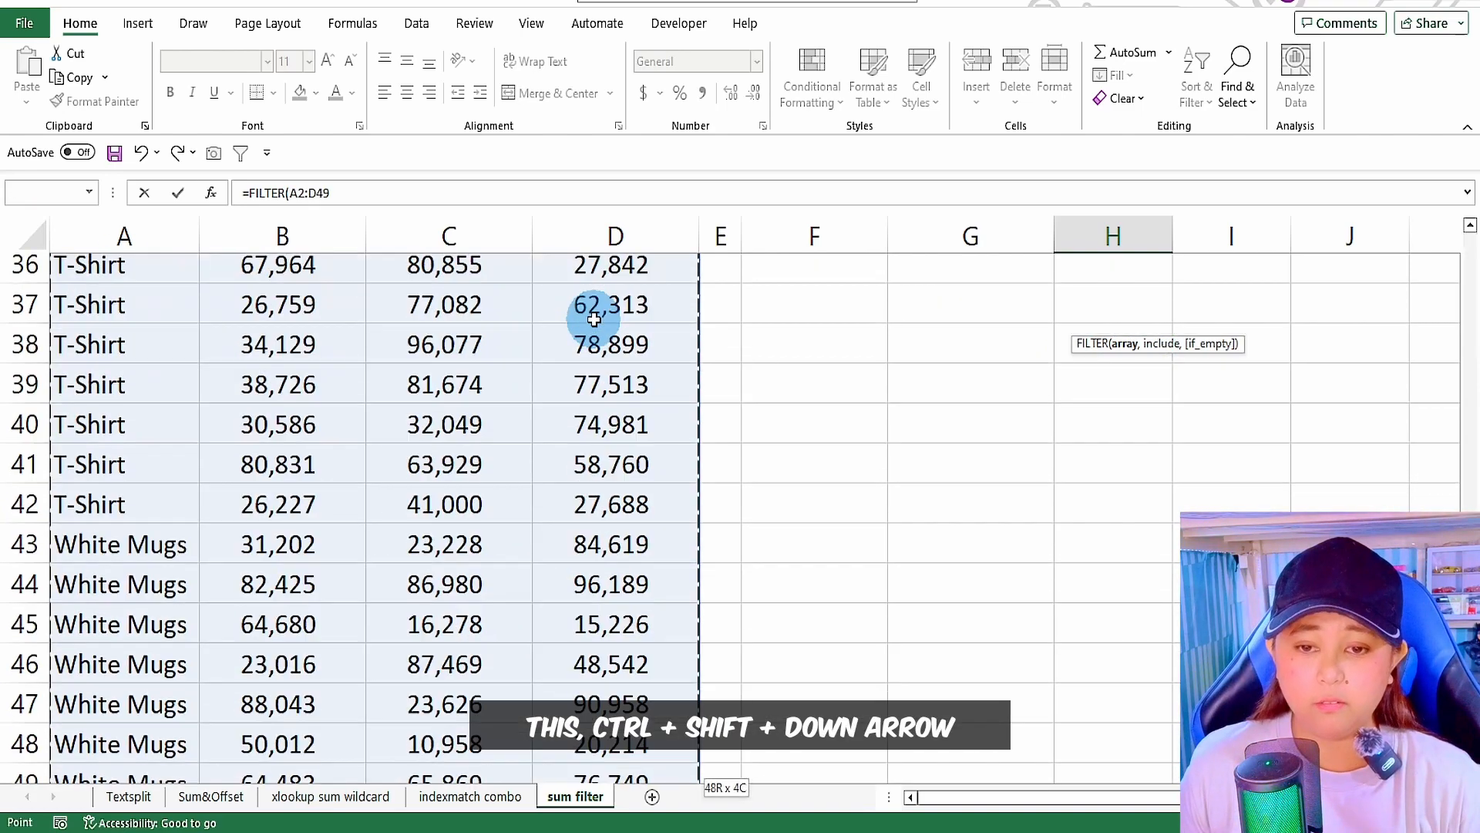
Begin the include argument of the H2 FILTER formula with the Product column, starting at A2.
type(",F")
key("BackSpace")
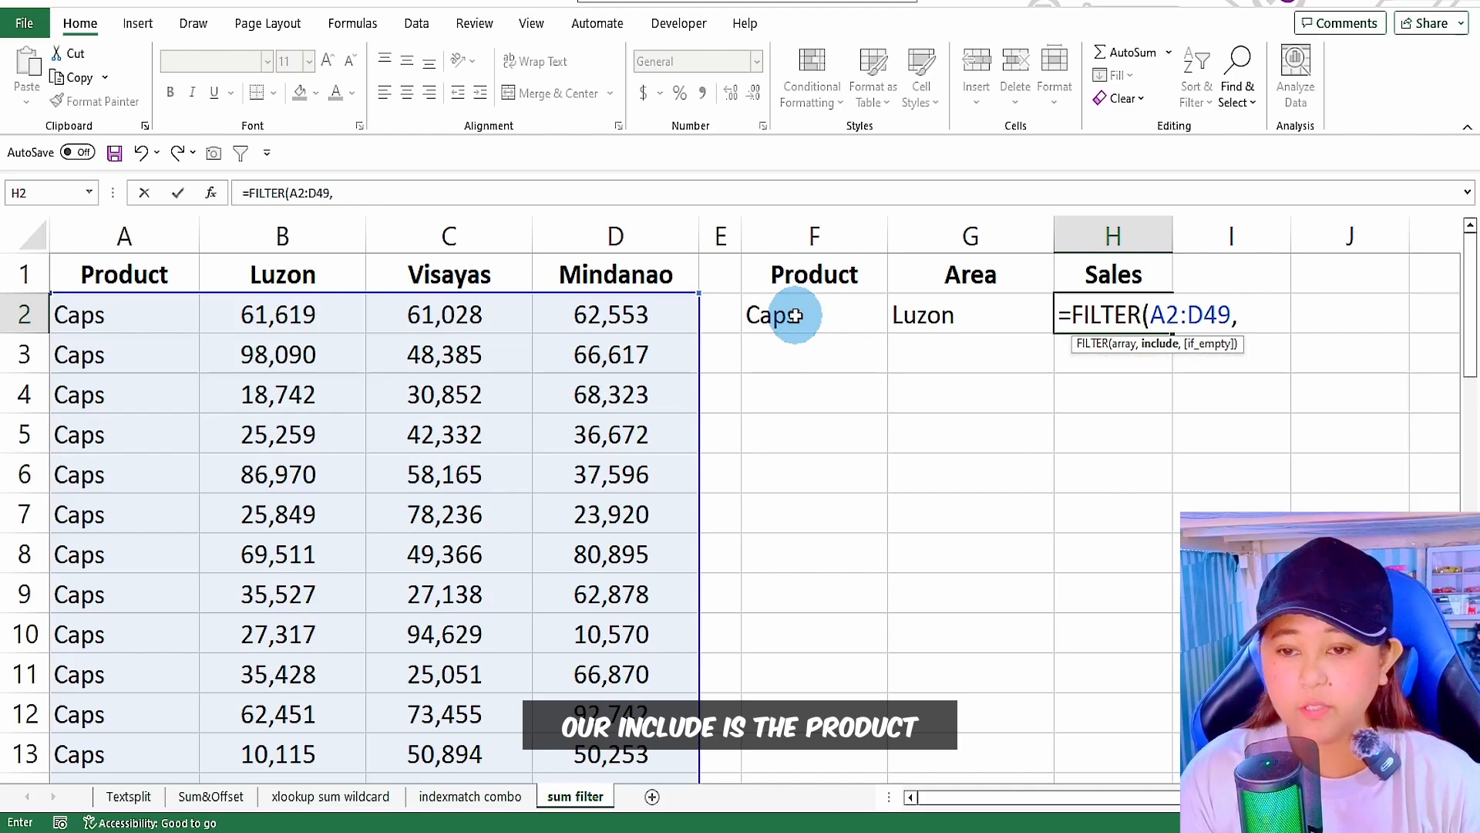
left_click(144, 310)
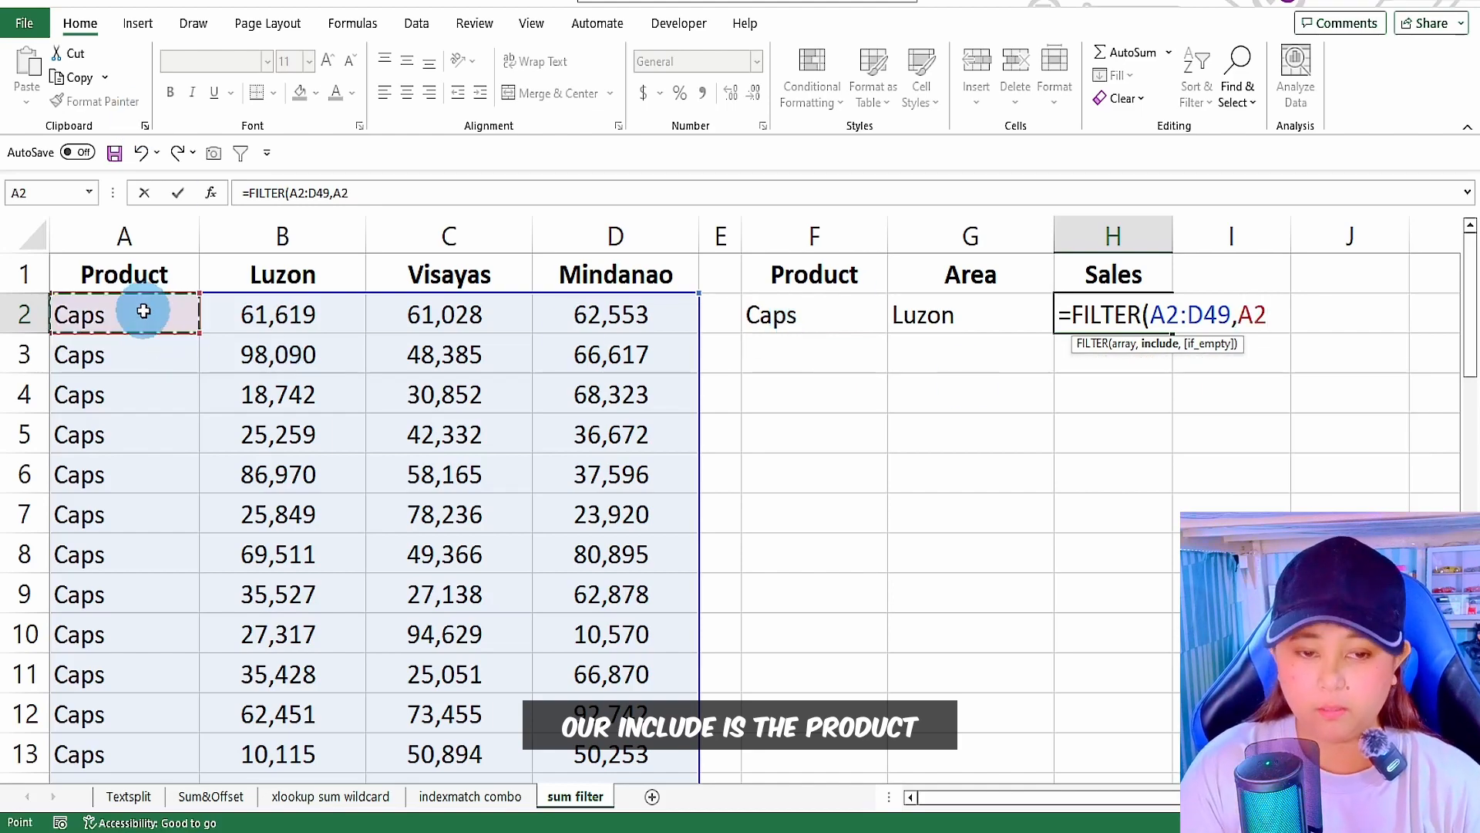